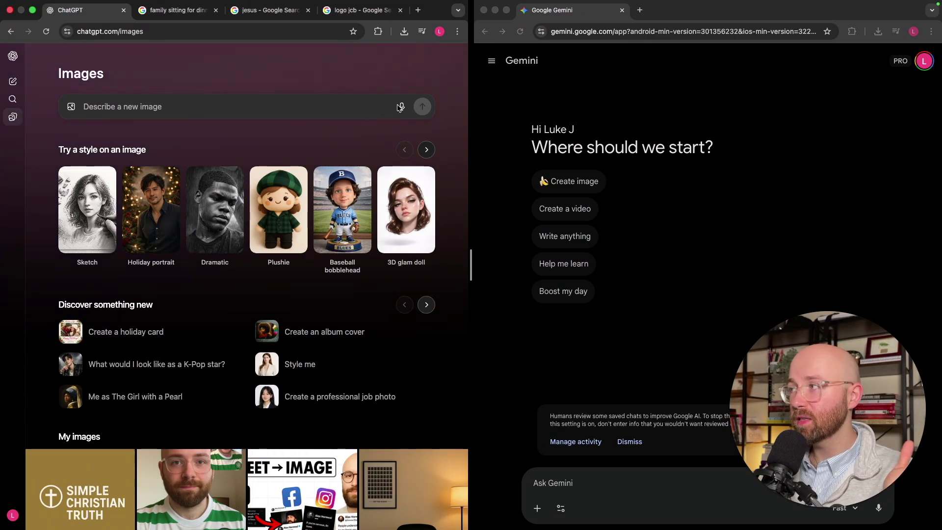
Attach the logo image to Gemini's t-shirt prompt and select the prompt text
click(637, 119)
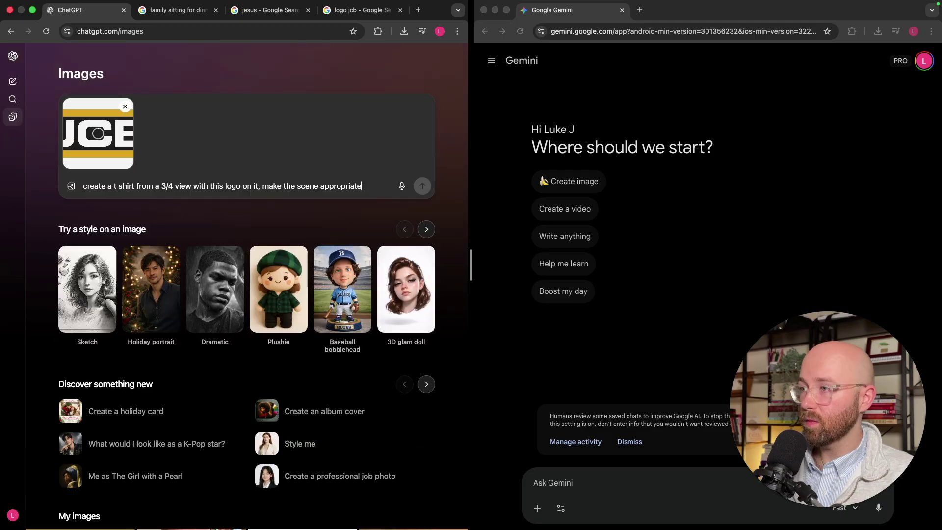
drag(98, 132, 595, 394)
triple_click(221, 185)
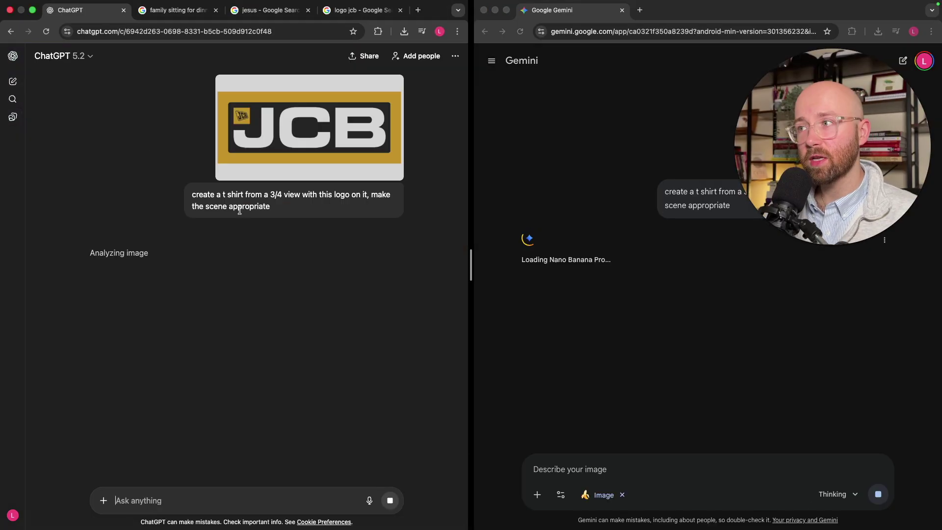
Duplicate both the ChatGPT and Gemini tabs for the next test
right_click(103, 10)
click(125, 80)
right_click(551, 10)
click(571, 80)
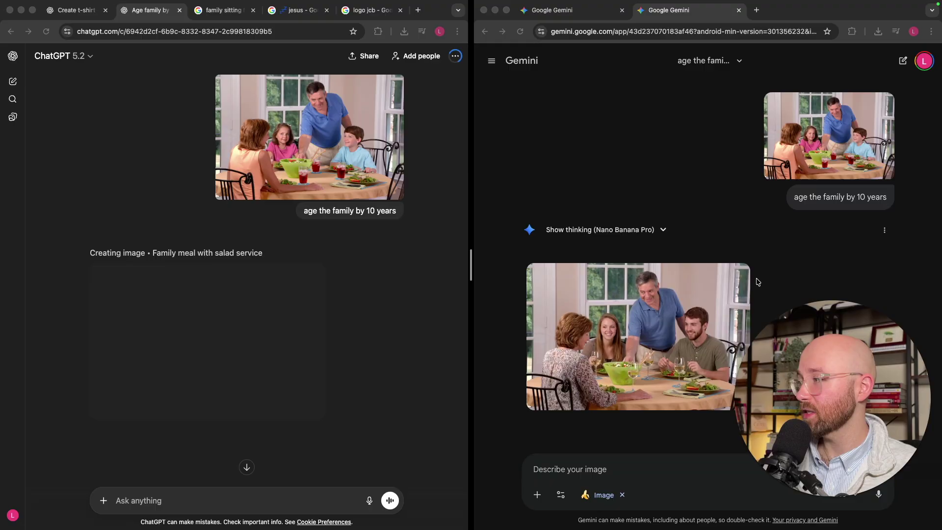
Compare the uploaded family photo with Gemini's aged family result at full size
click(829, 137)
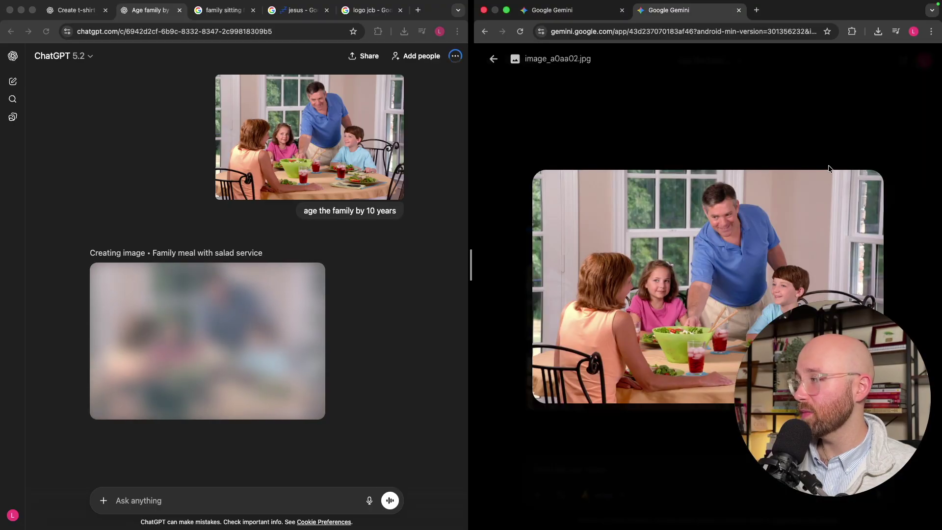
click(666, 286)
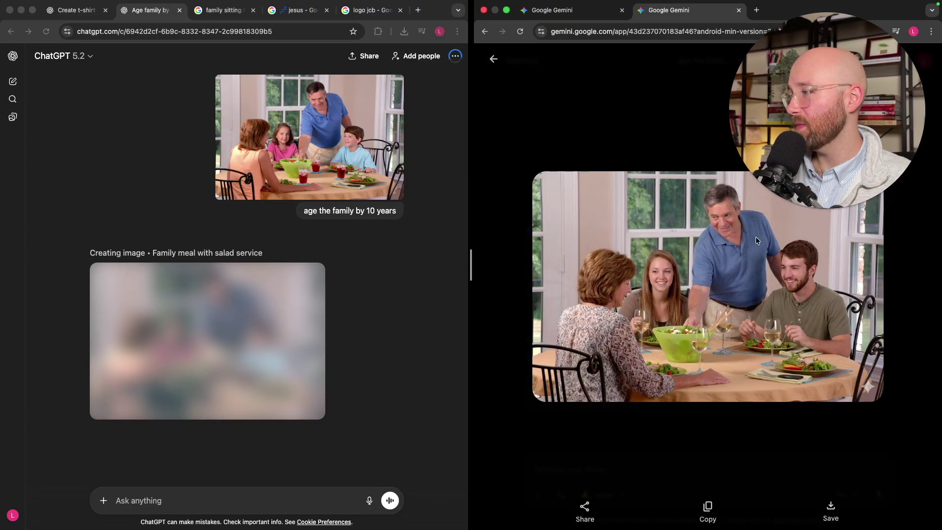
key(Escape)
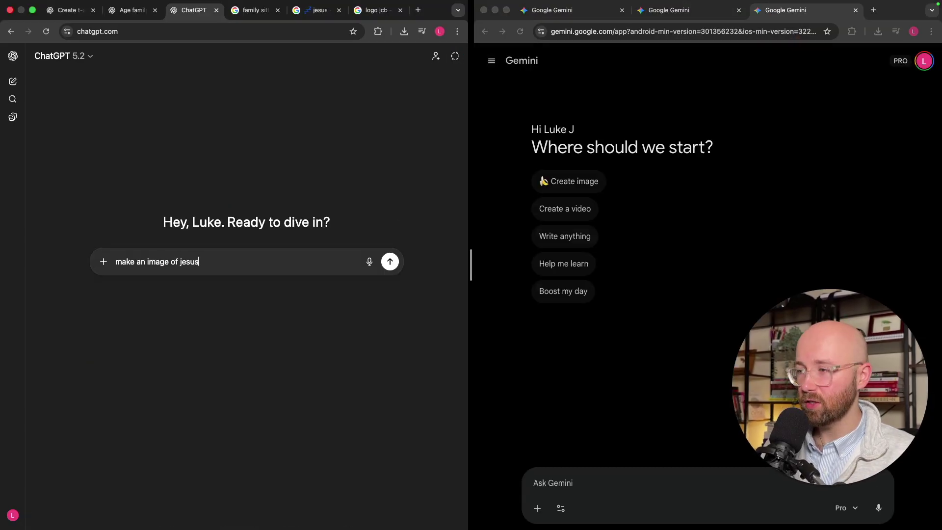
Send the Jesus face prompt in ChatGPT and the same prompt to Gemini as an image request
key(super+a)
key(super+c)
click(103, 262)
click(390, 261)
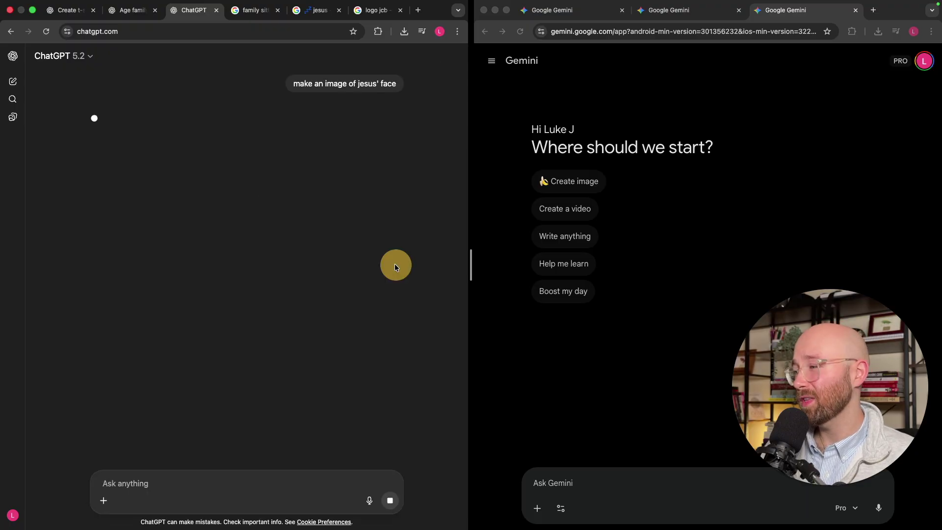
click(613, 483)
key(super+v)
click(537, 508)
key(Escape)
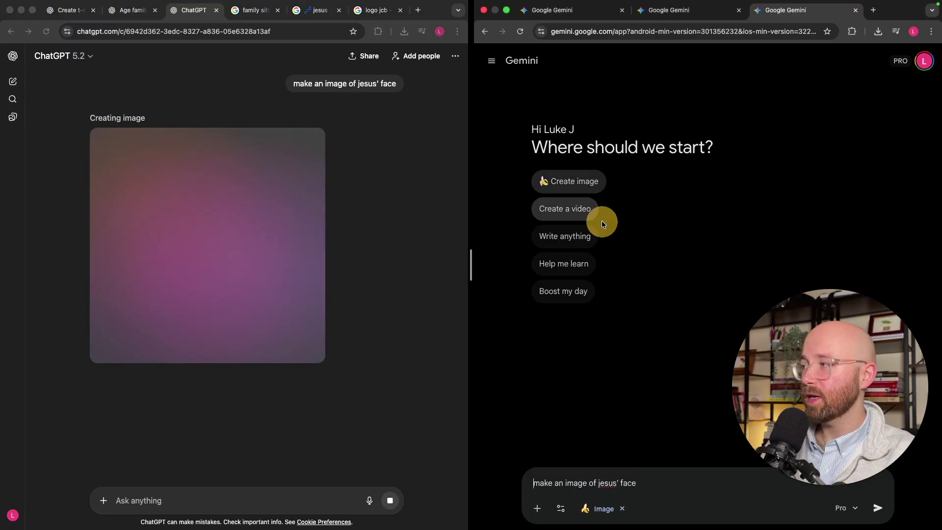
key(Return)
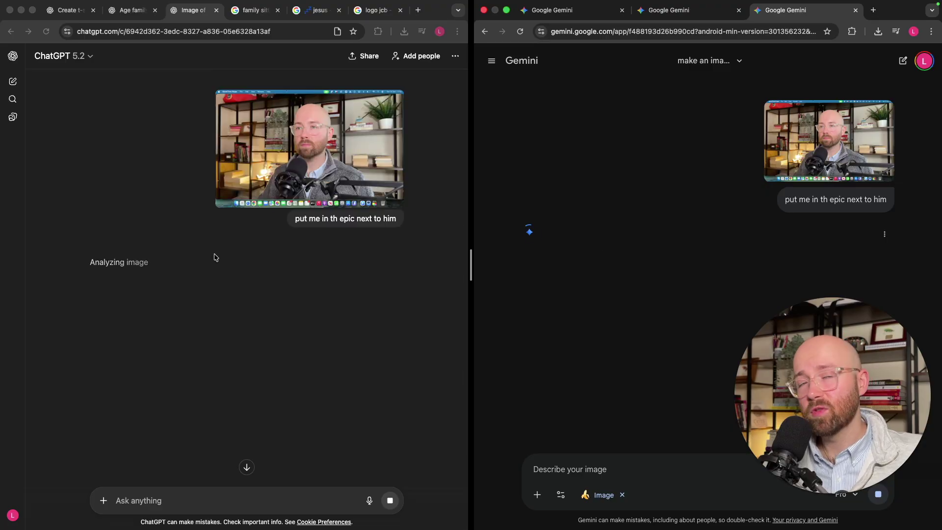
scroll(693, 185, up, 3)
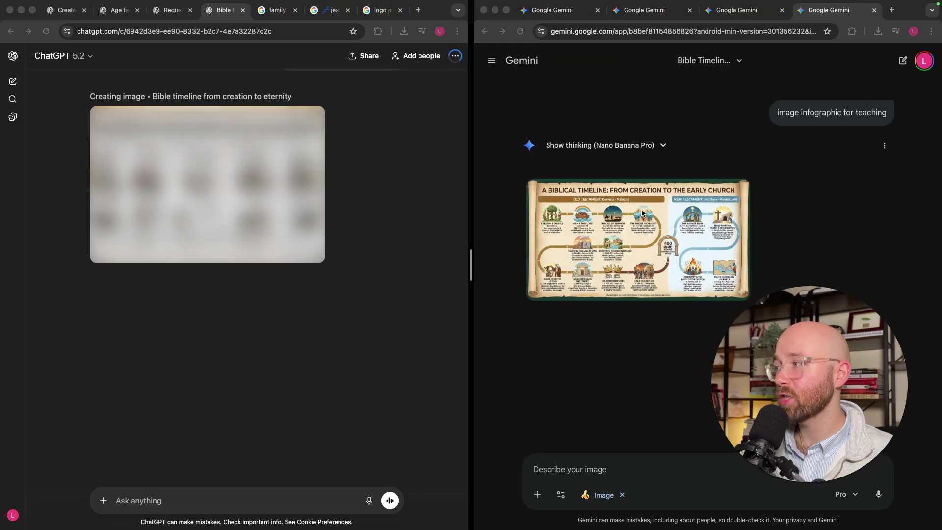
View Gemini's Bible timeline infographic, then highlight the 'The new ChatGPT Images is here' title
click(641, 212)
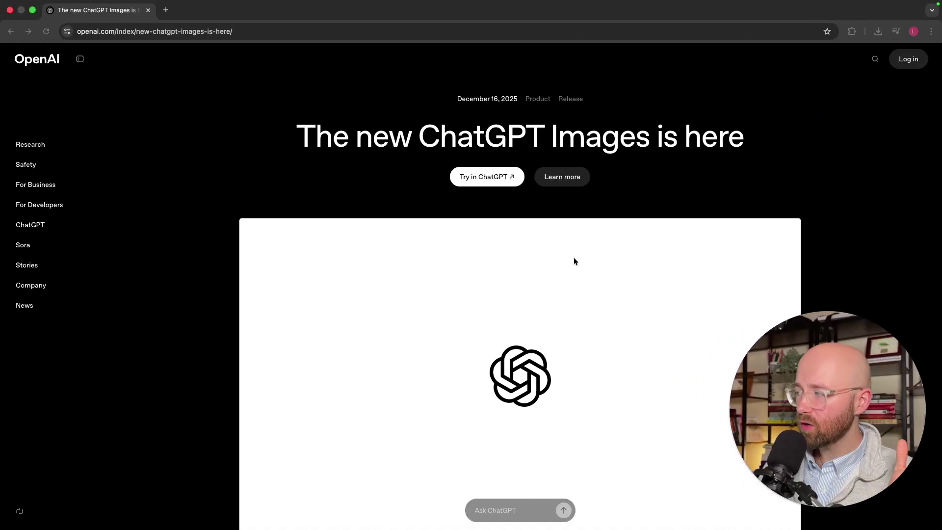
scroll(580, 260, down, 5)
scroll(585, 268, down, 15)
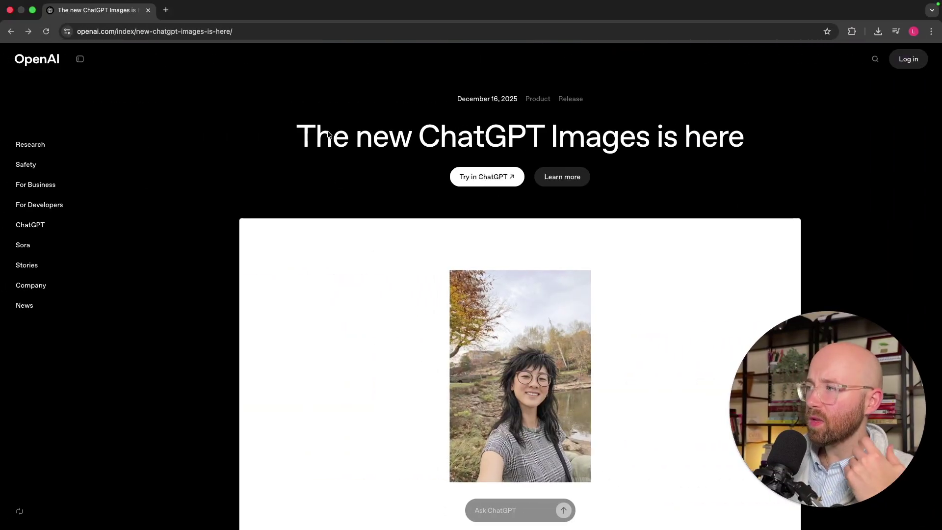
drag(263, 123, 765, 137)
click(765, 136)
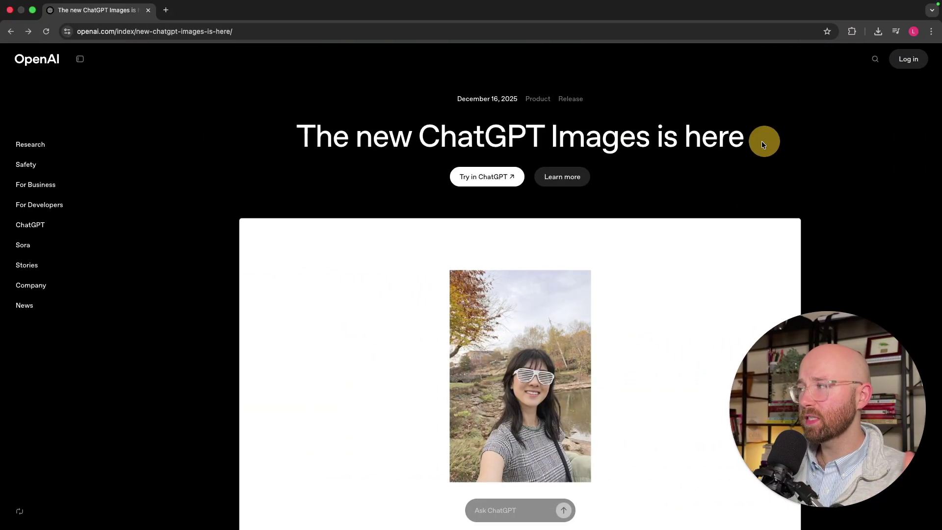
Scroll the article down to the Editing section's 'From party to livestream' example
scroll(733, 154, down, 3)
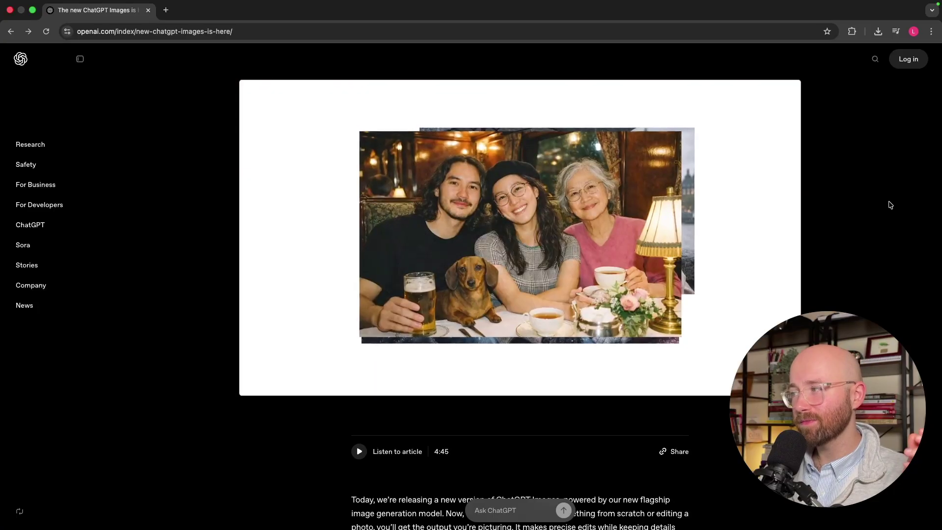
scroll(888, 205, down, 1)
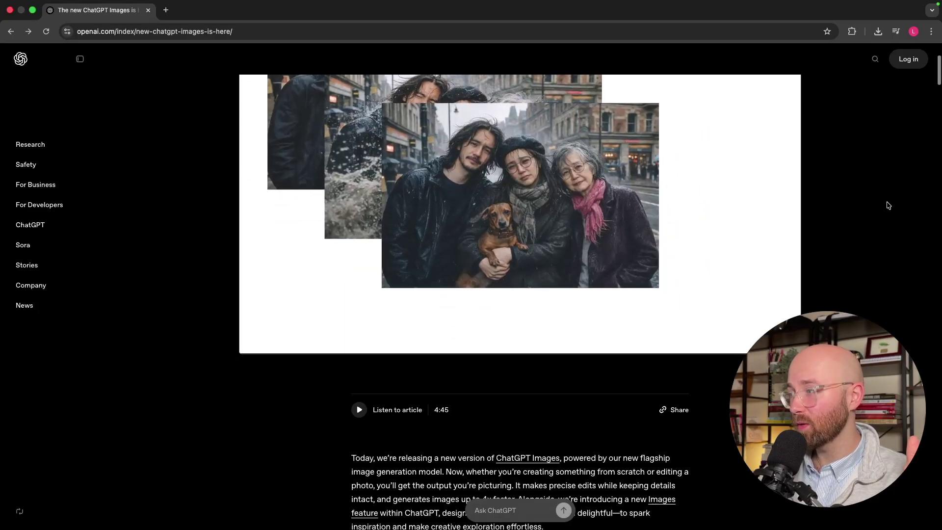
scroll(888, 205, down, 2)
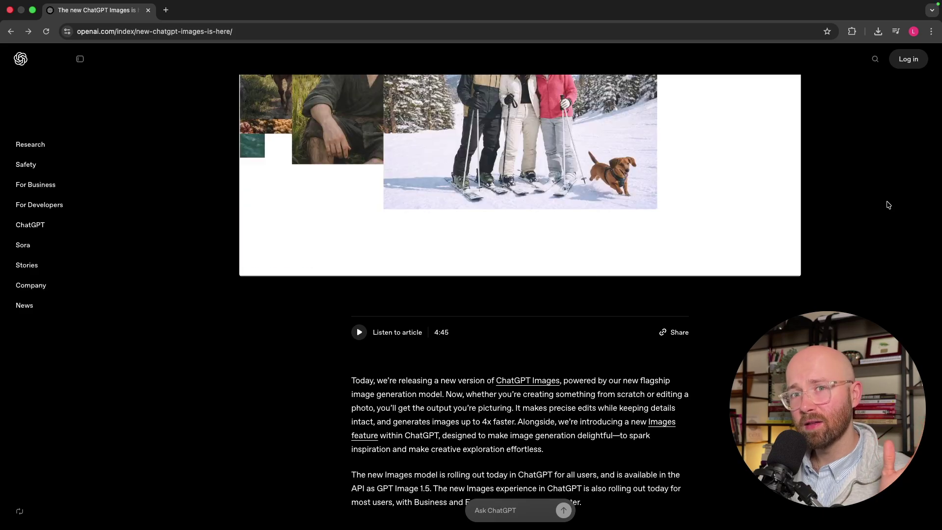
scroll(887, 205, up, 3)
scroll(888, 205, up, 1)
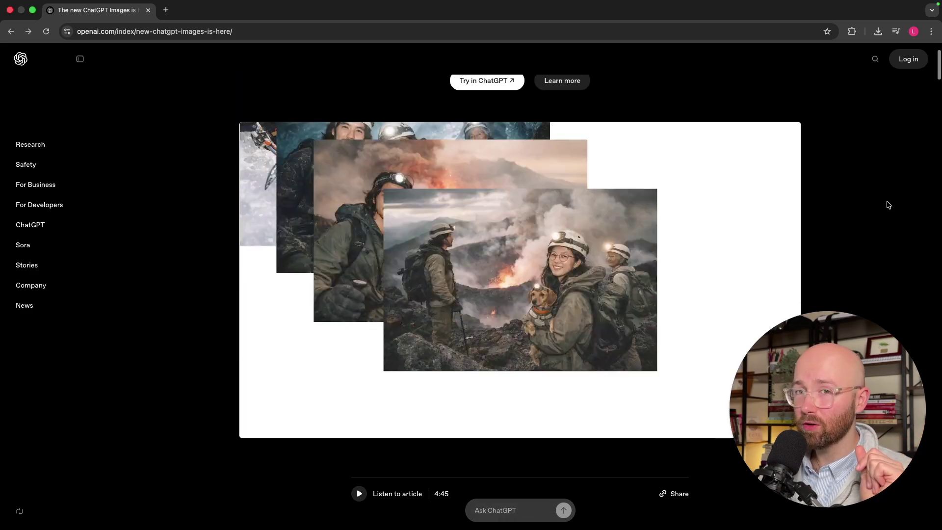
scroll(885, 204, down, 9)
scroll(883, 205, down, 10)
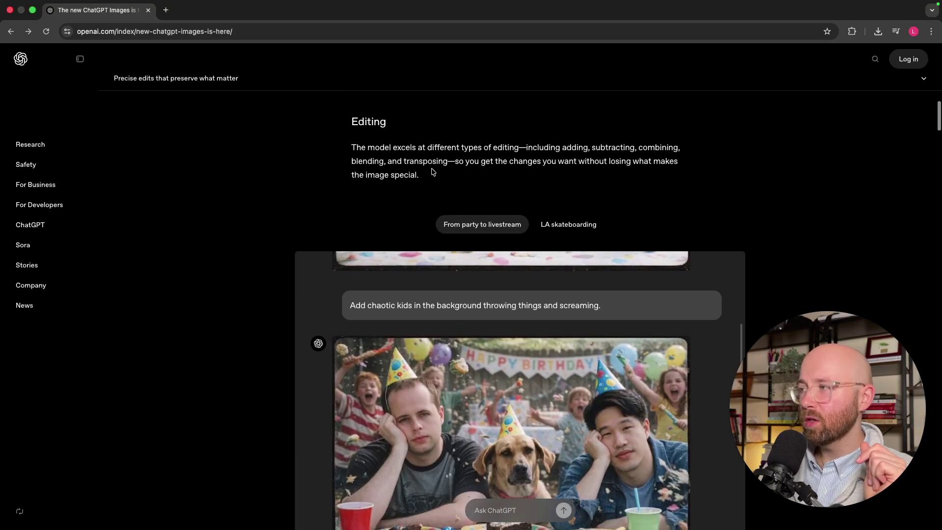
Show the LA skateboarding edits, then scroll on to the Creative transformations Movie poster example
scroll(774, 154, down, 4)
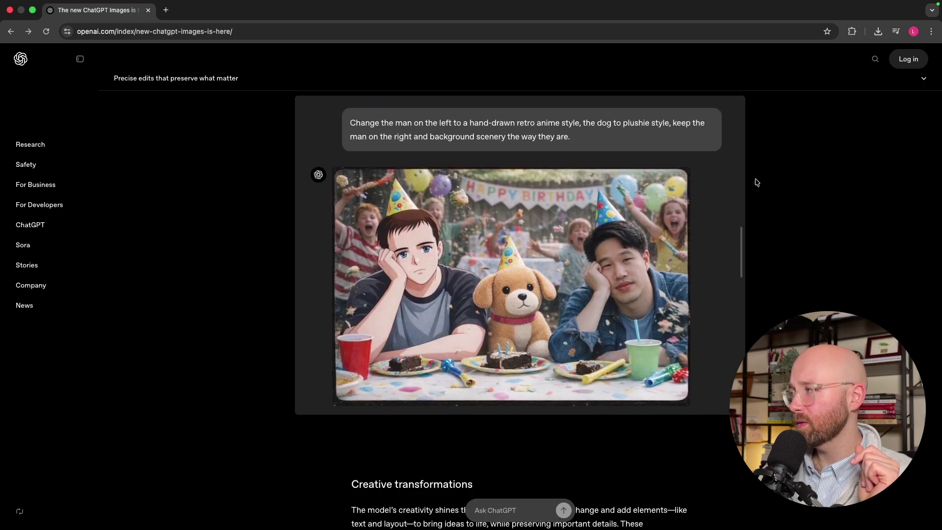
scroll(755, 182, up, 5)
scroll(786, 189, down, 2)
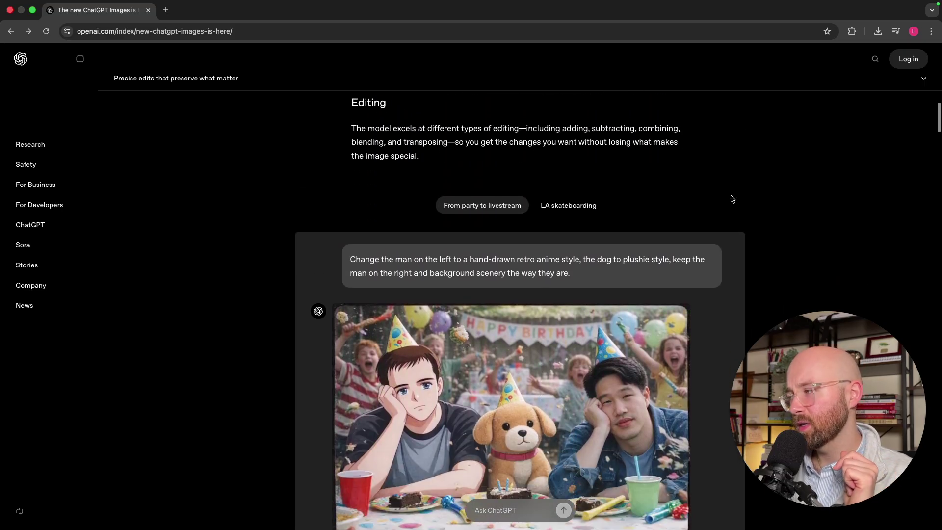
click(582, 207)
scroll(780, 175, down, 3)
scroll(785, 177, up, 1)
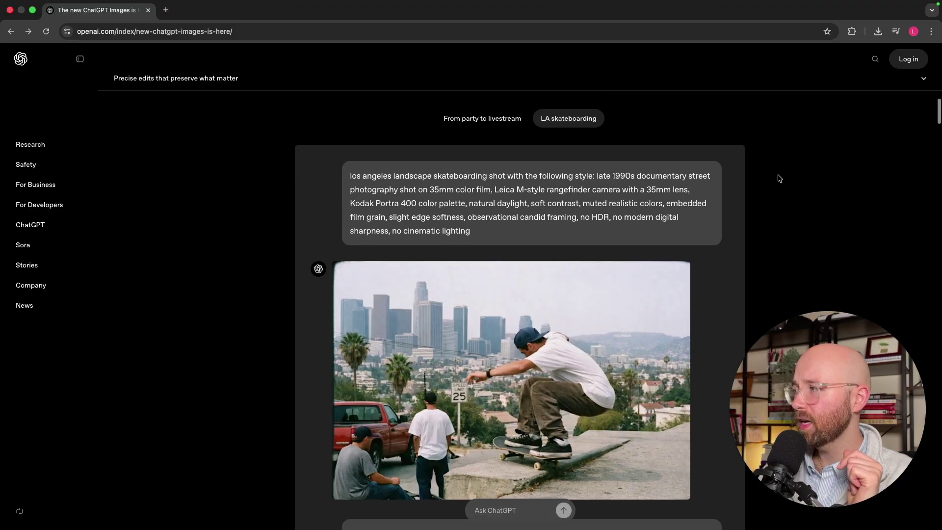
scroll(767, 178, down, 1)
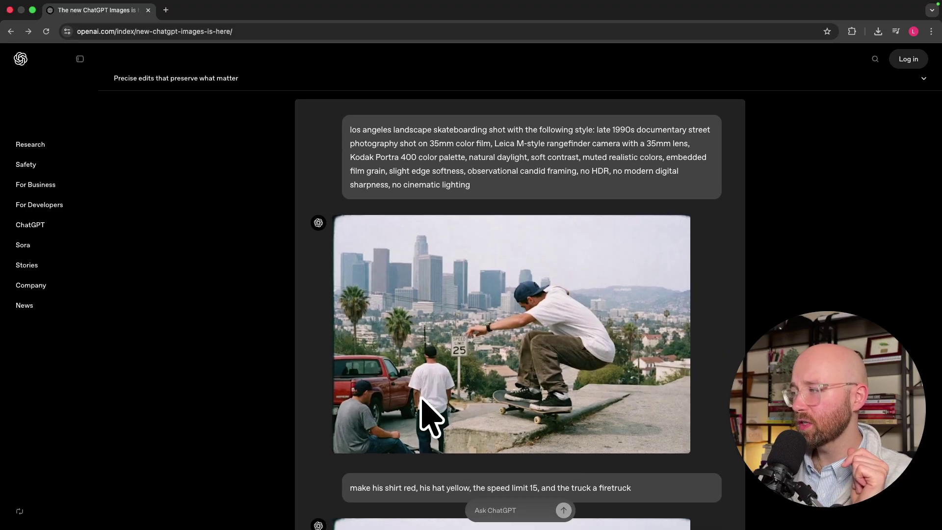
scroll(793, 270, down, 5)
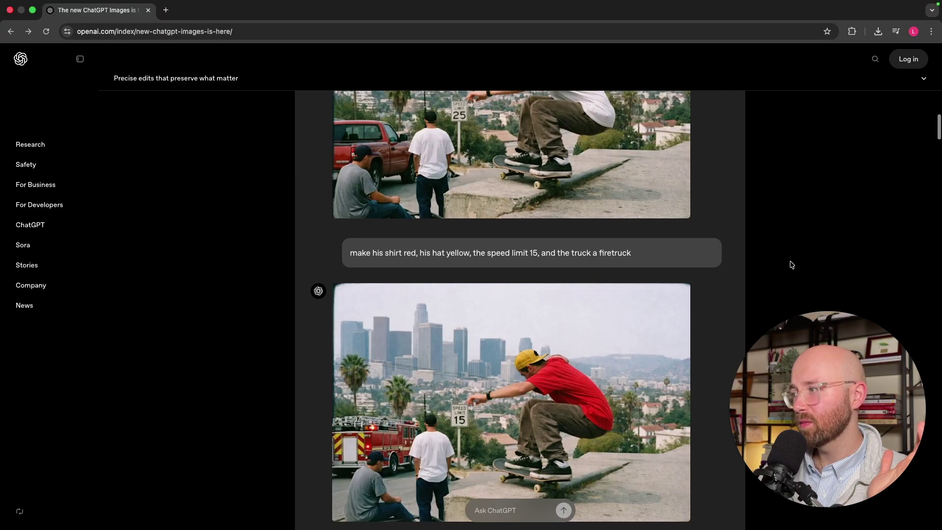
scroll(572, 349, down, 15)
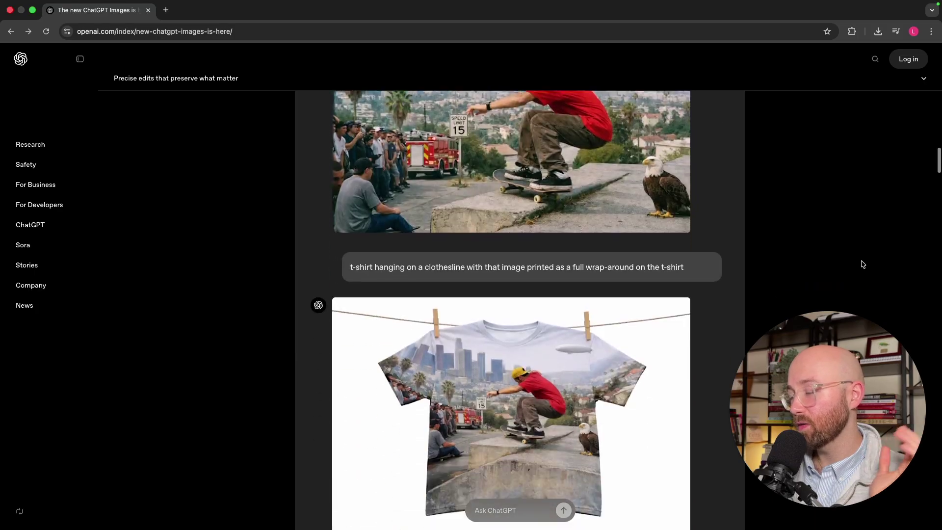
scroll(864, 260, down, 5)
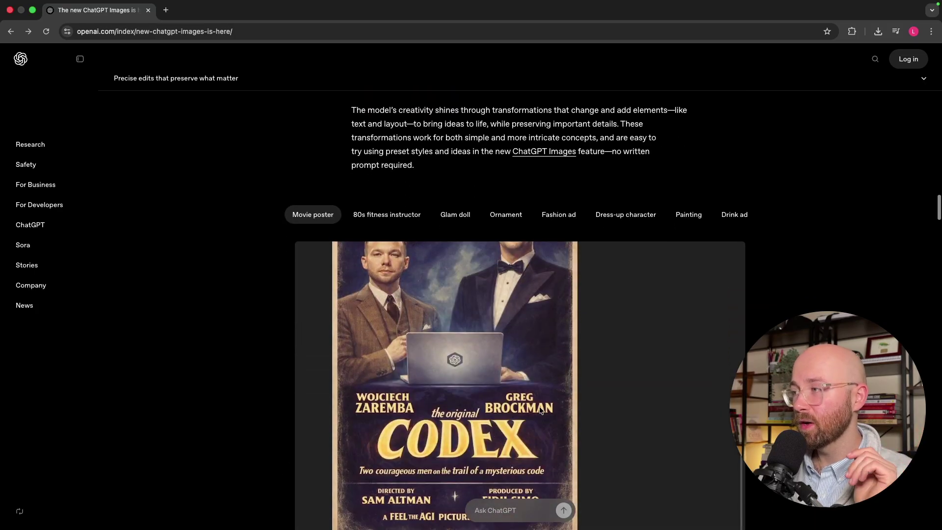
Show the 80s fitness instructor, Glam doll and Ornament transformation examples
scroll(538, 407, up, 4)
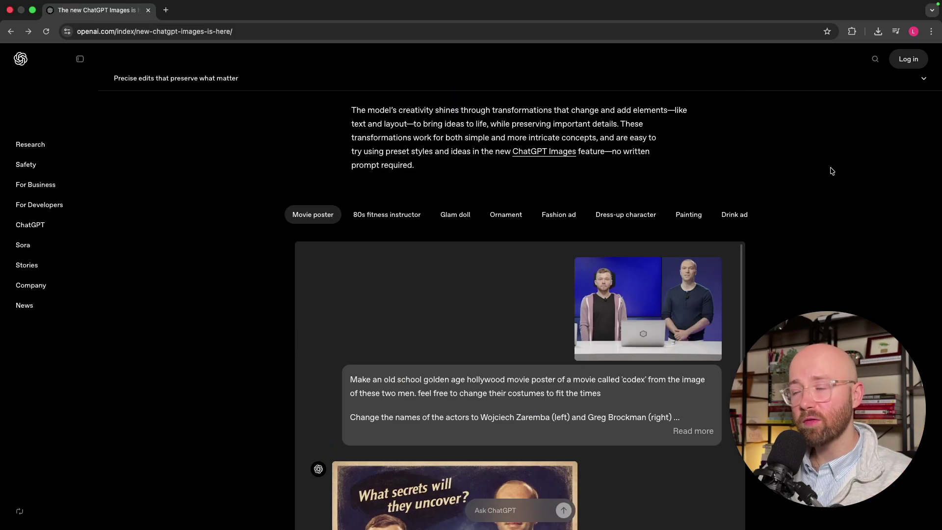
scroll(840, 169, down, 2)
scroll(462, 341, down, 4)
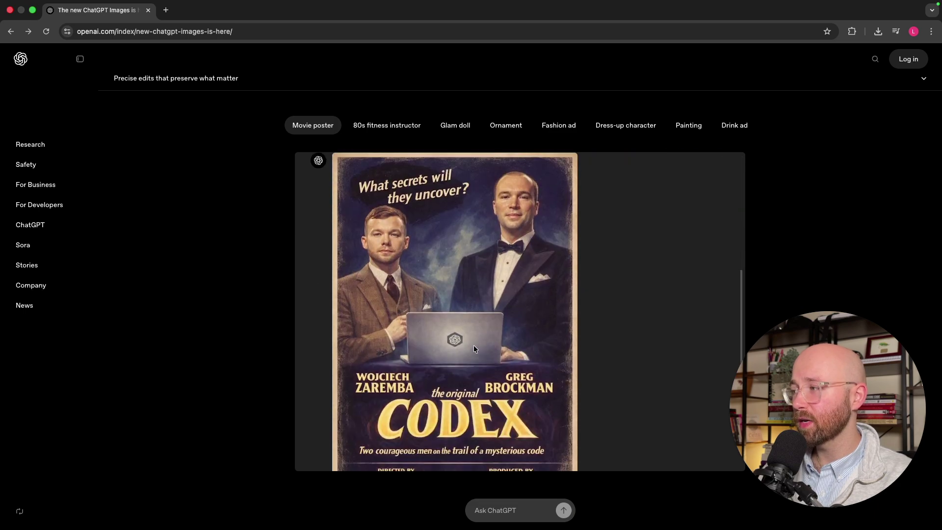
click(373, 121)
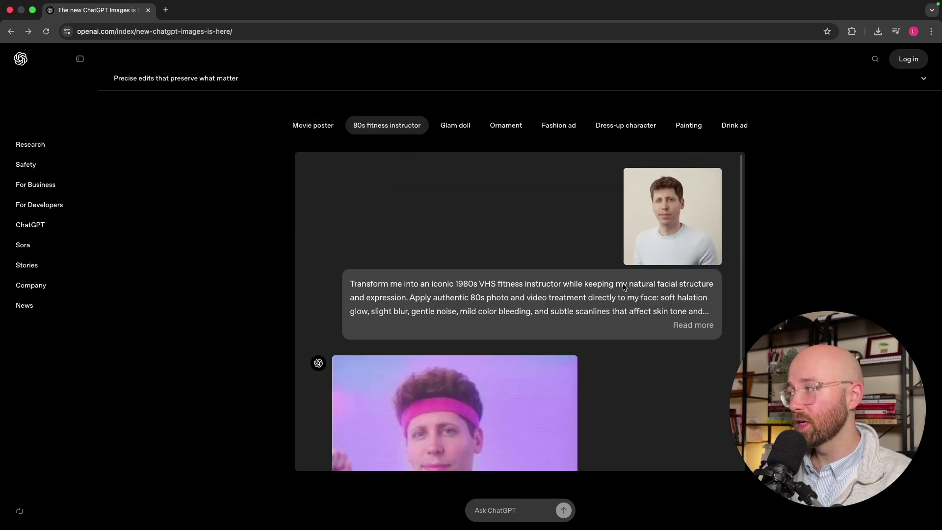
scroll(622, 283, down, 3)
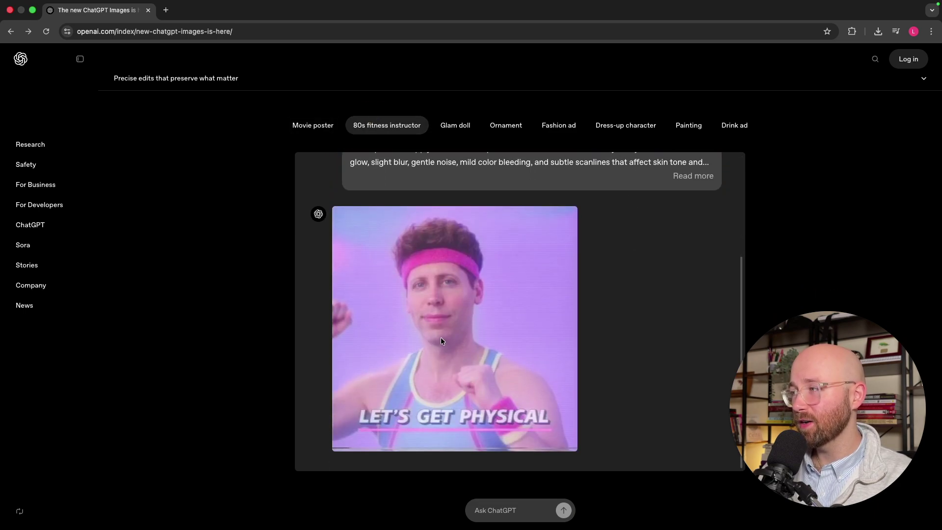
click(457, 122)
scroll(541, 163, down, 1)
click(493, 128)
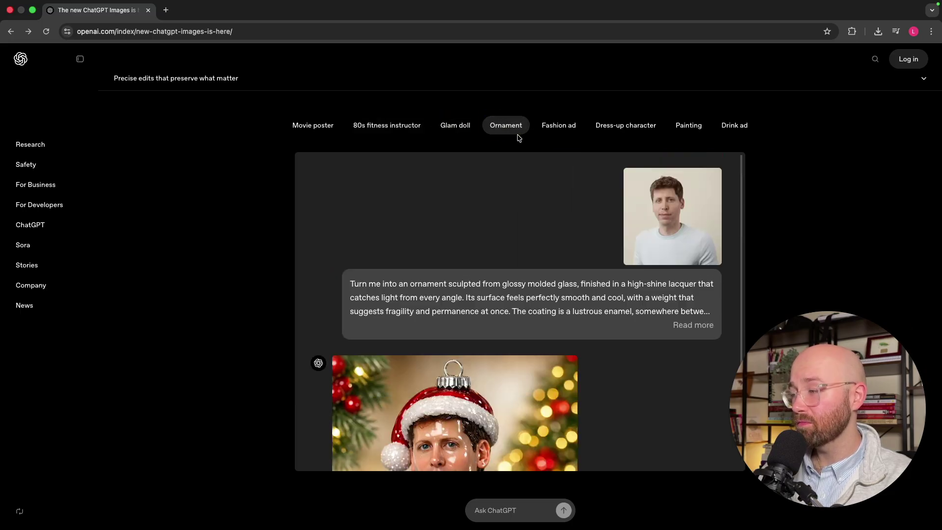
scroll(609, 279, down, 2)
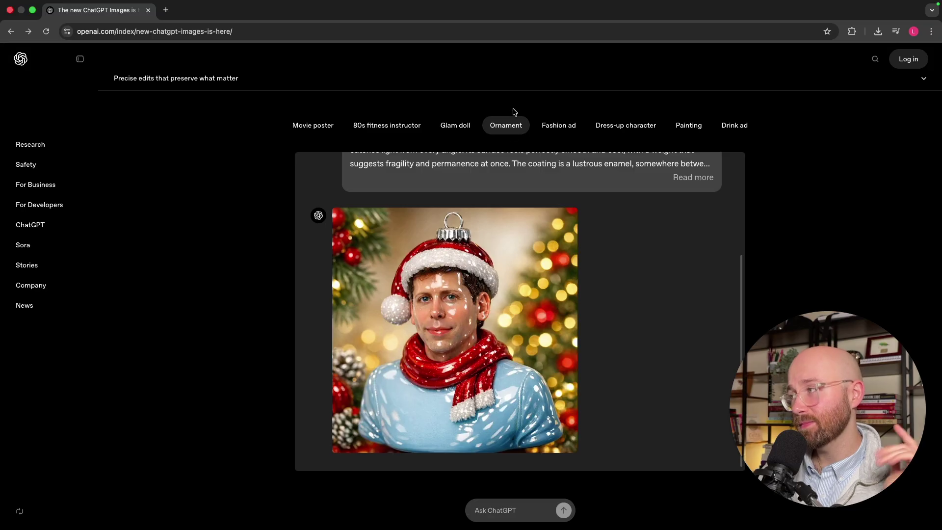
Show the Fashion ad, Dress-up character and Girl with a Pearl Earring Painting examples
click(571, 128)
scroll(689, 224, down, 3)
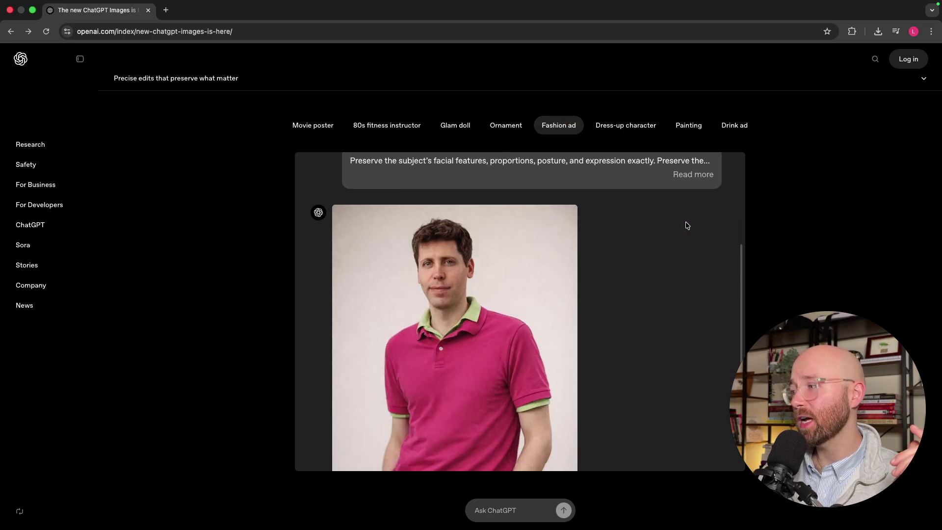
scroll(568, 349, up, 3)
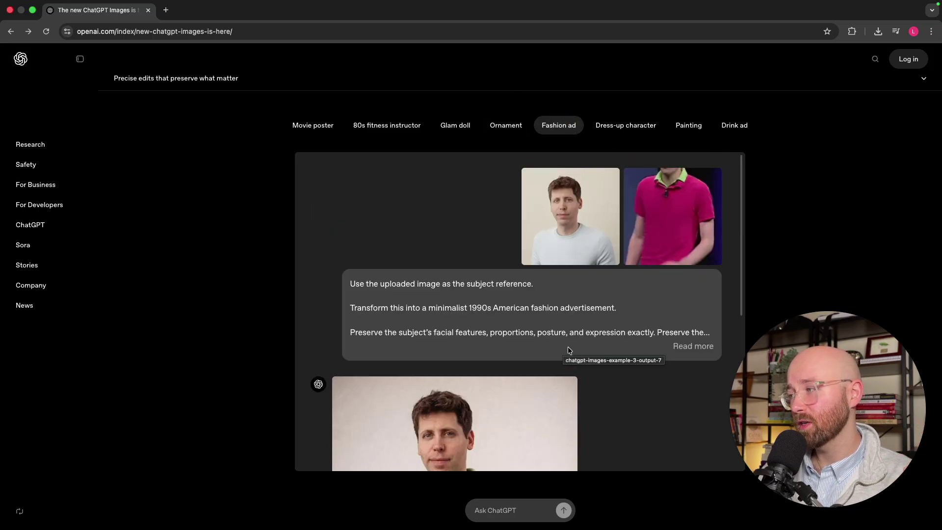
click(618, 129)
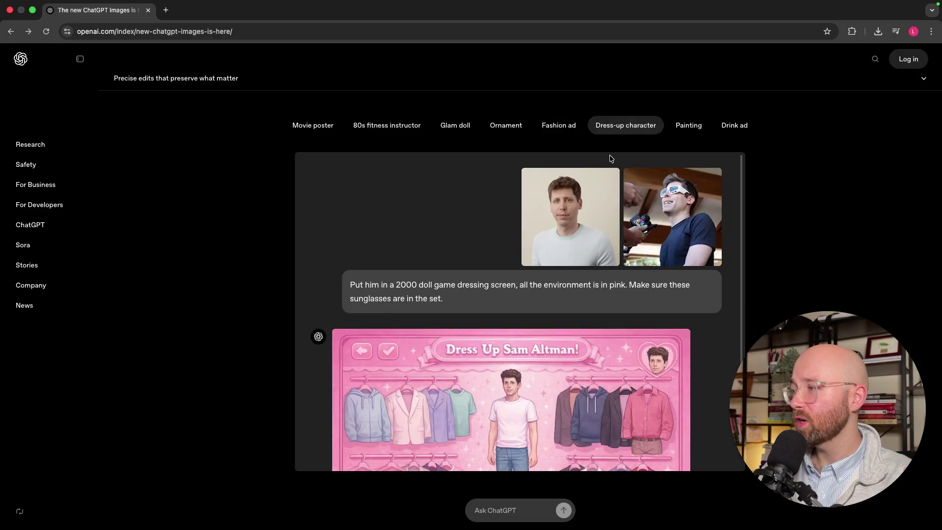
scroll(633, 257, down, 2)
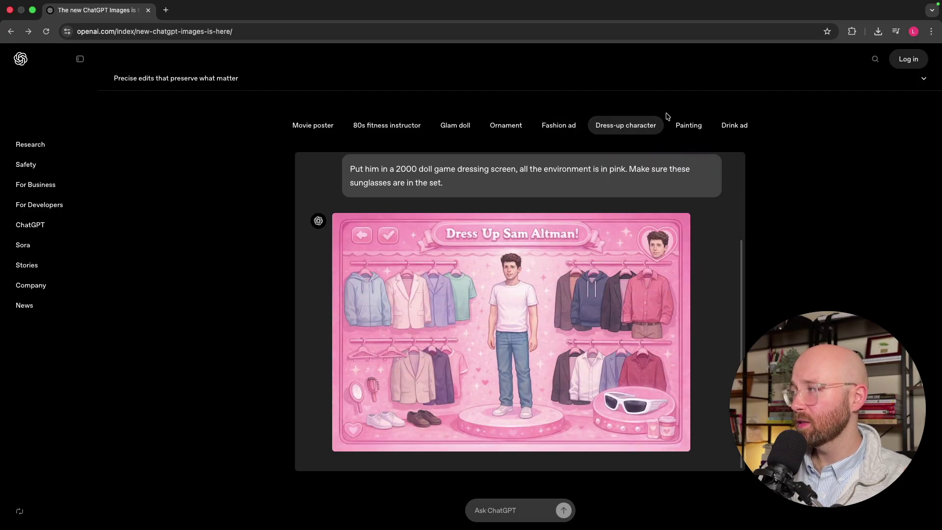
click(683, 125)
scroll(689, 292, down, 2)
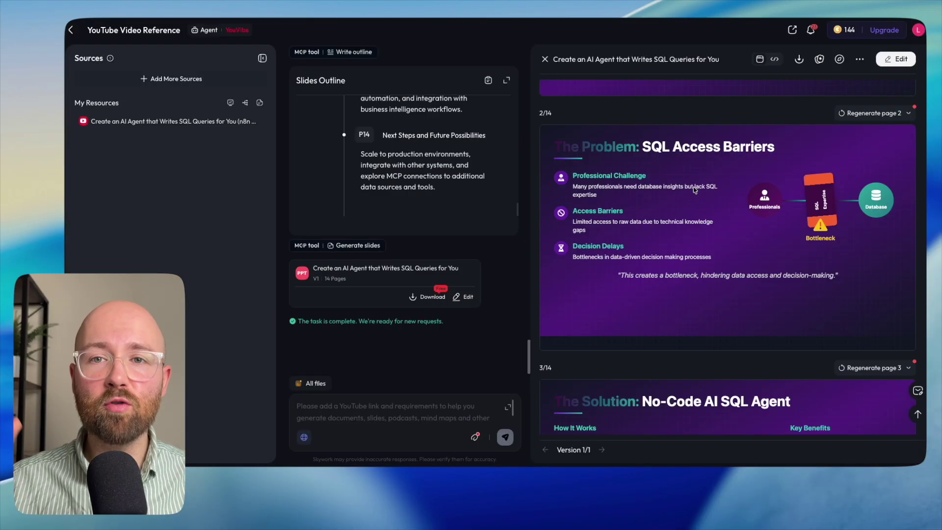
Paste the YouTube link about building an SQL-writing AI agent into YouVibe and submit it
scroll(695, 191, down, 5)
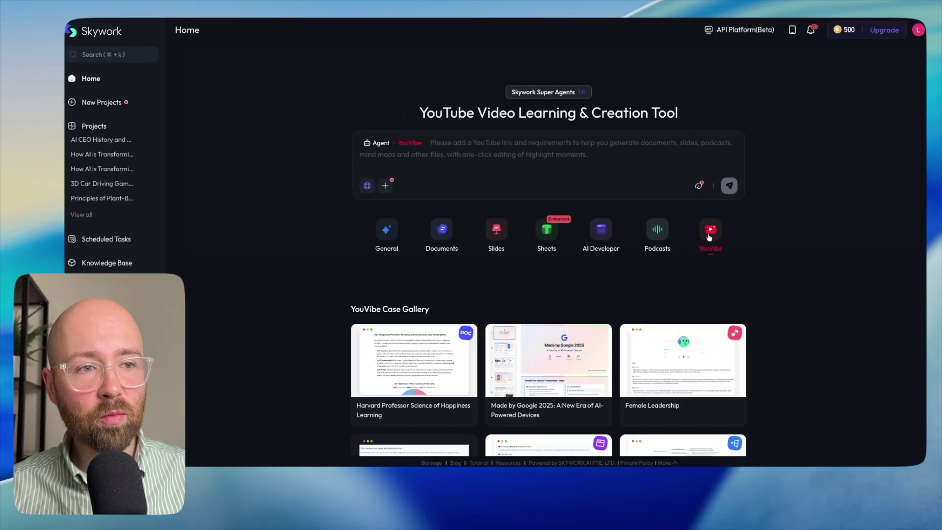
right_click(495, 137)
click(516, 213)
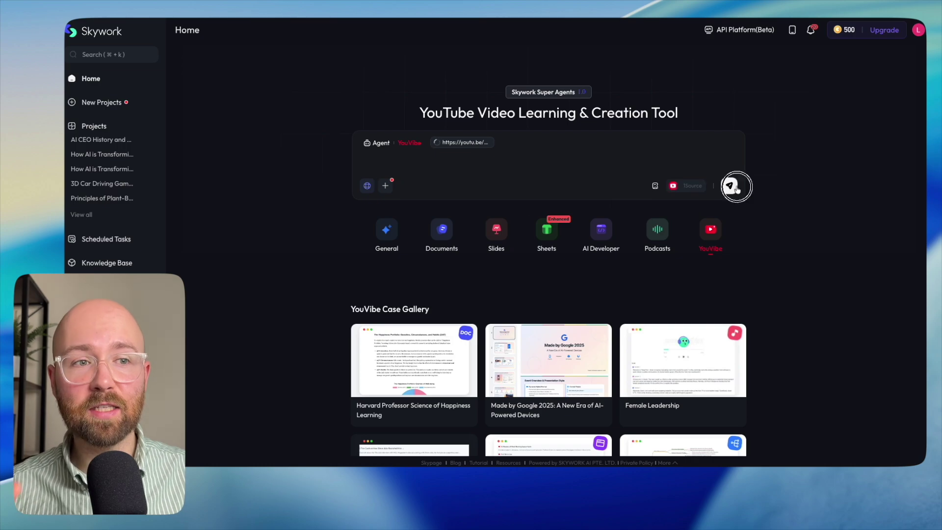
click(729, 186)
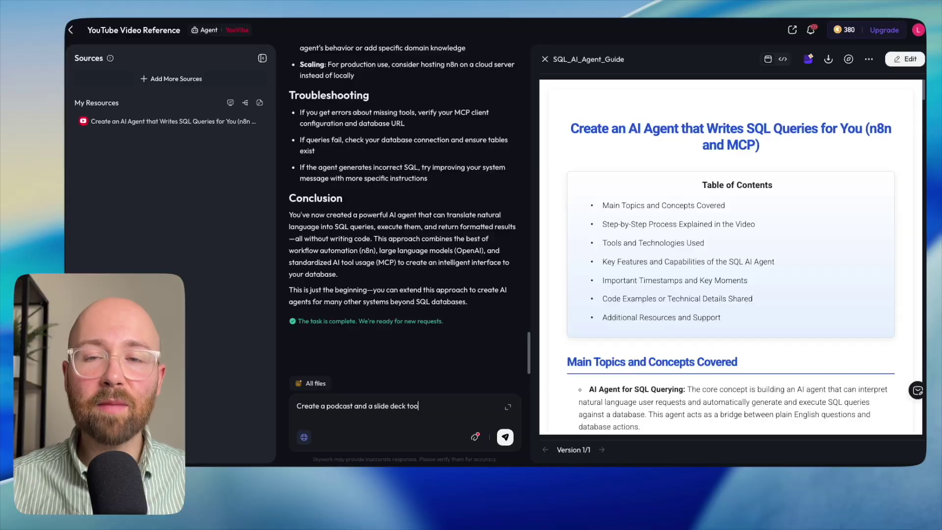
Request a podcast and slide deck about this topic, then download the podcast as MP3
text(bout this topic)
key(Return)
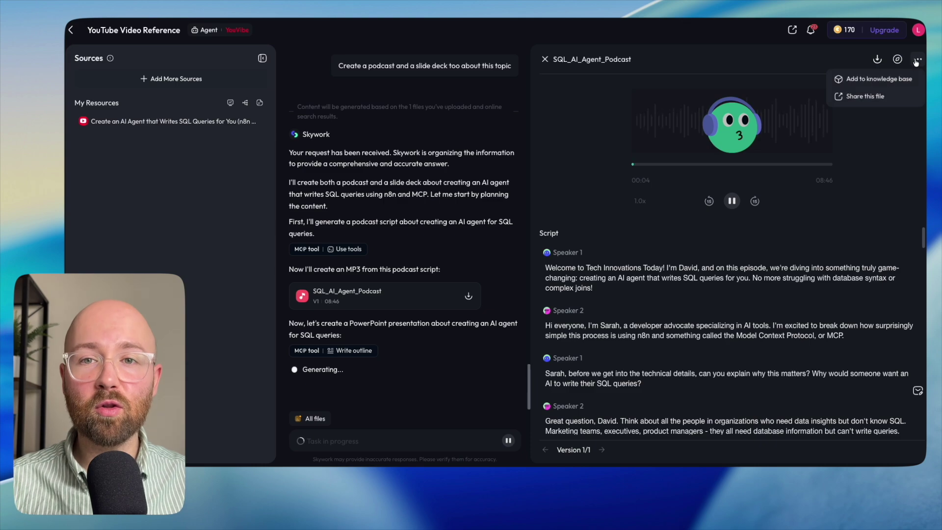
click(877, 58)
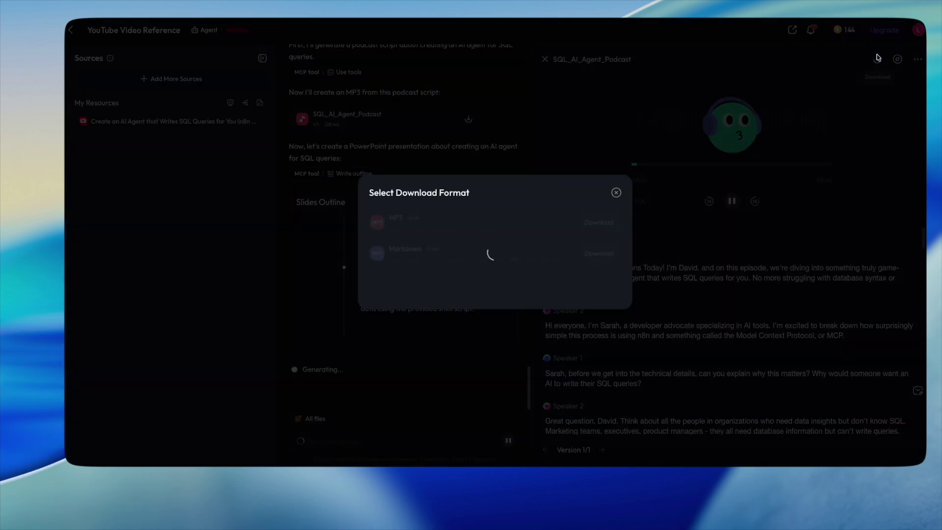
click(598, 225)
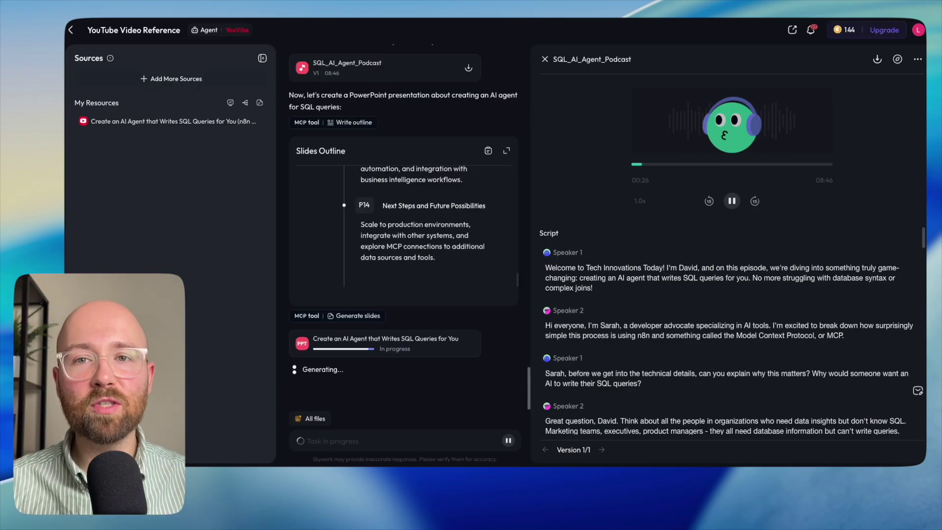
Open the finished 14-page SQL agent slide deck and scroll through it
scroll(602, 228, down, 10)
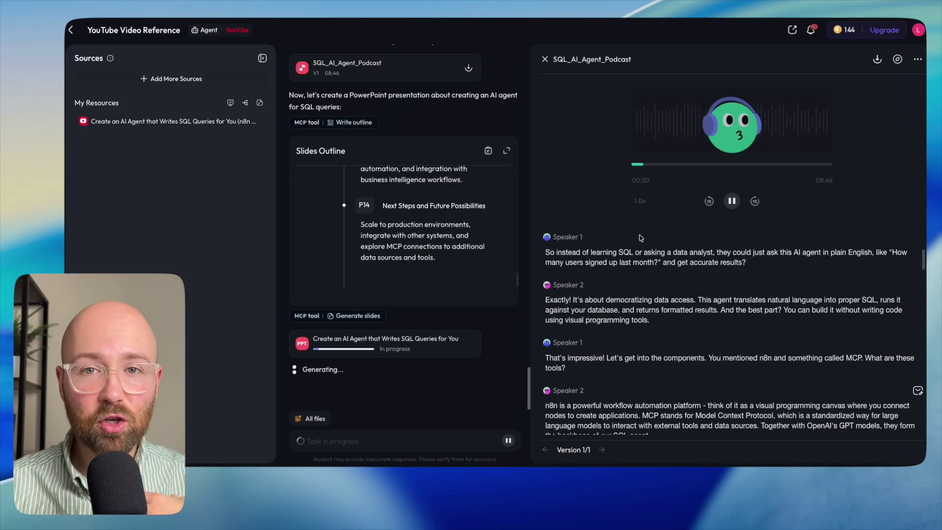
scroll(640, 238, down, 5)
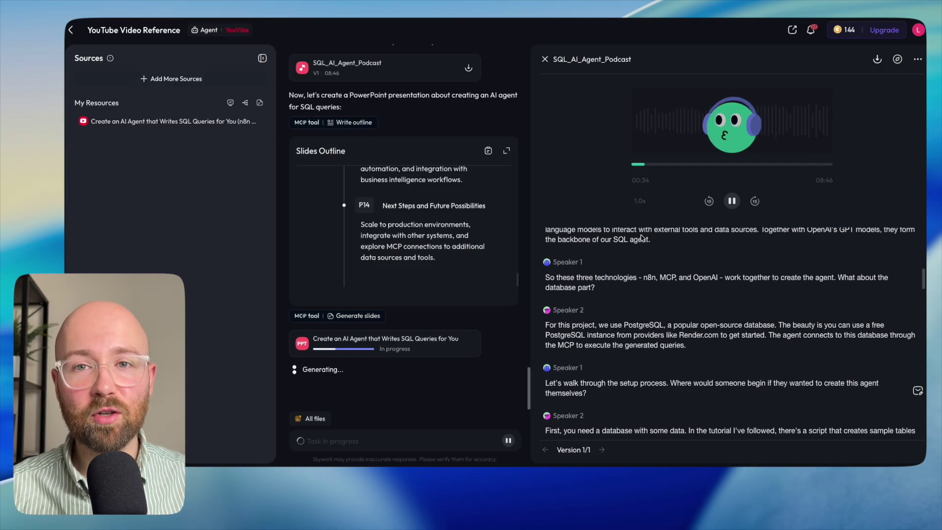
click(810, 95)
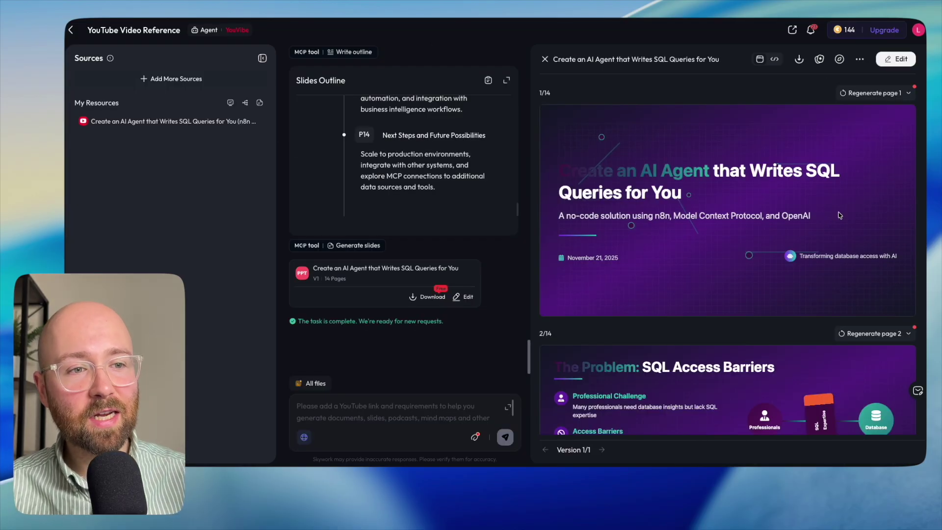
scroll(814, 196, down, 8)
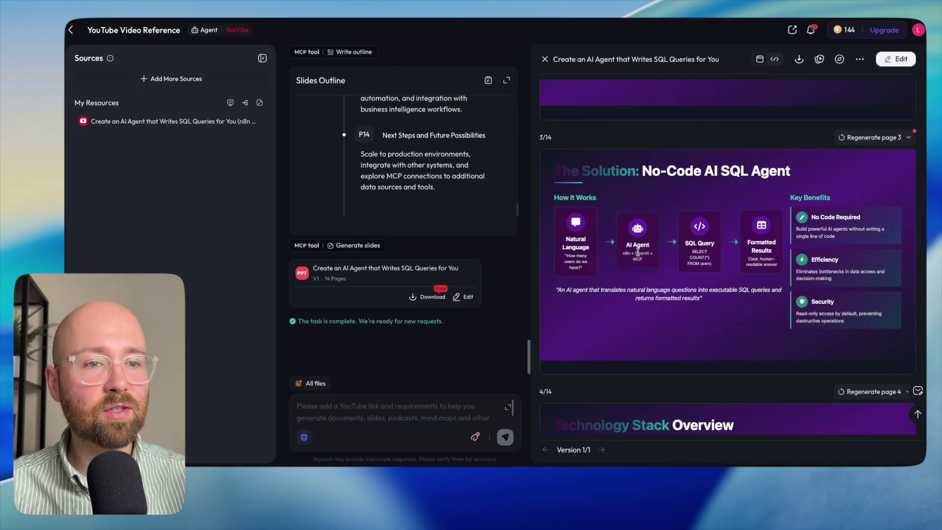
scroll(637, 251, down, 4)
scroll(719, 264, up, 5)
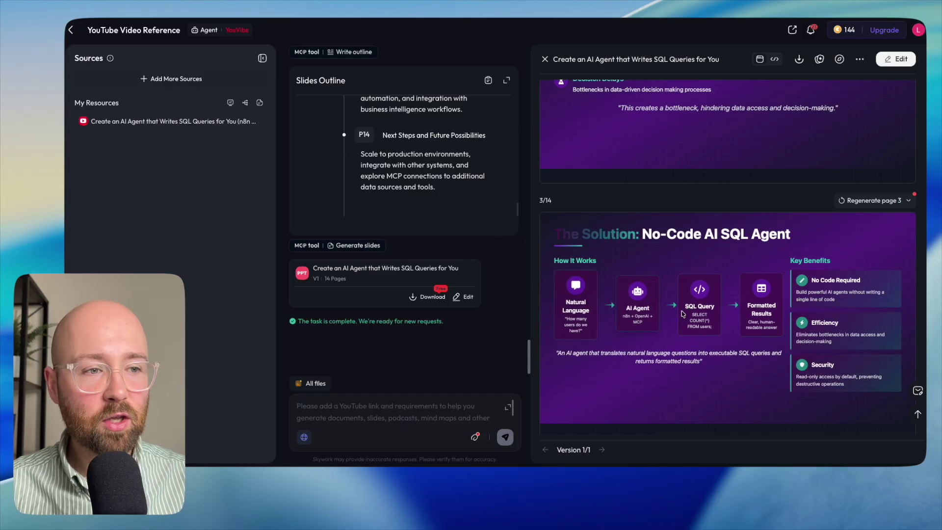
scroll(761, 312, down, 15)
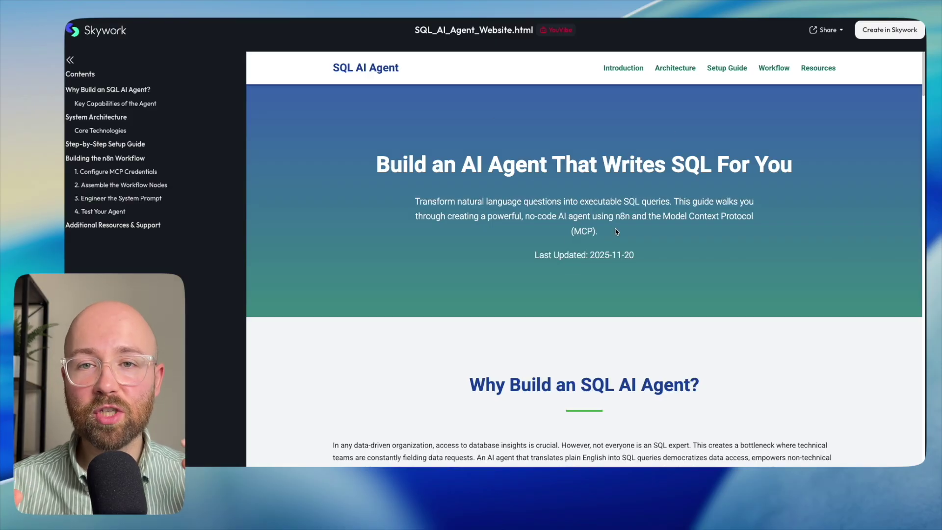
Scroll through the generated SQL_AI_Agent_Website.html page preview
scroll(616, 231, down, 20)
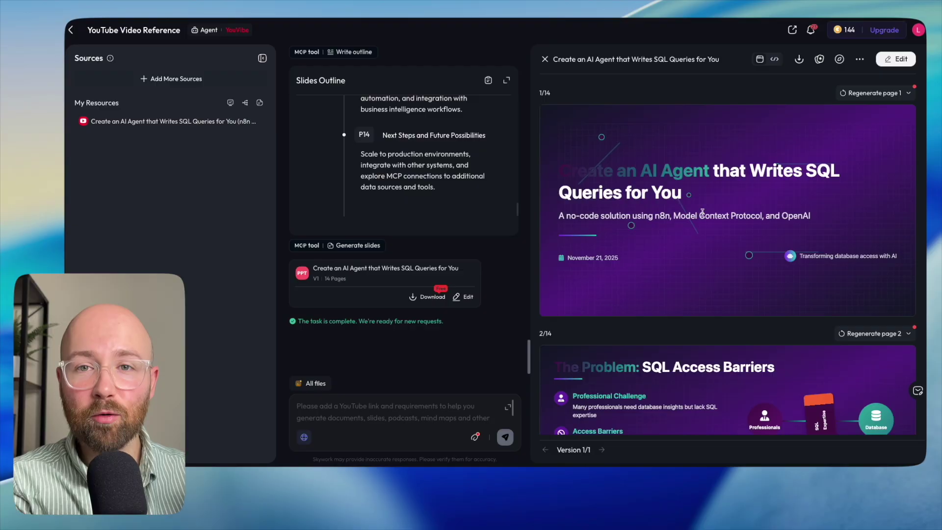
scroll(701, 211, down, 5)
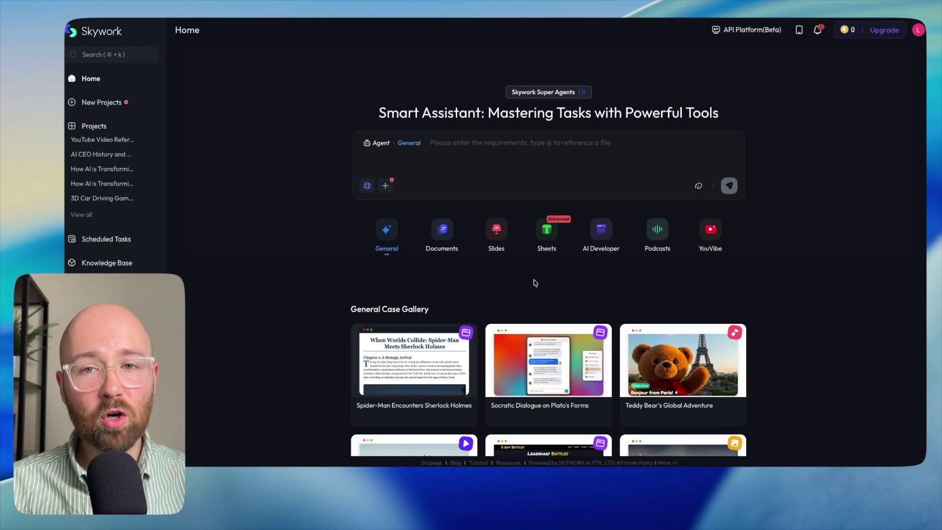
Cycle through the Documents, Slides, Sheets, AI Developer, Podcasts and YouVibe modes, dismissing the template popup
scroll(714, 248, down, 3)
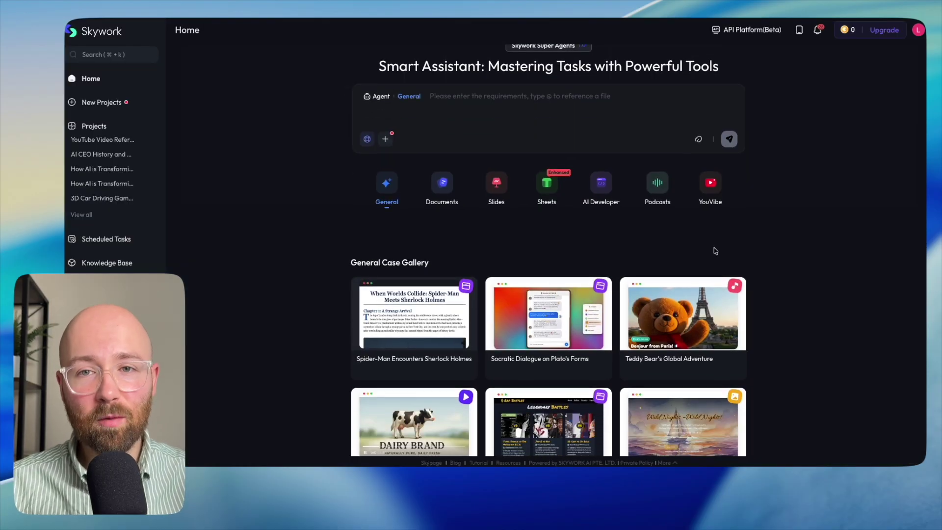
scroll(669, 175, up, 3)
click(447, 232)
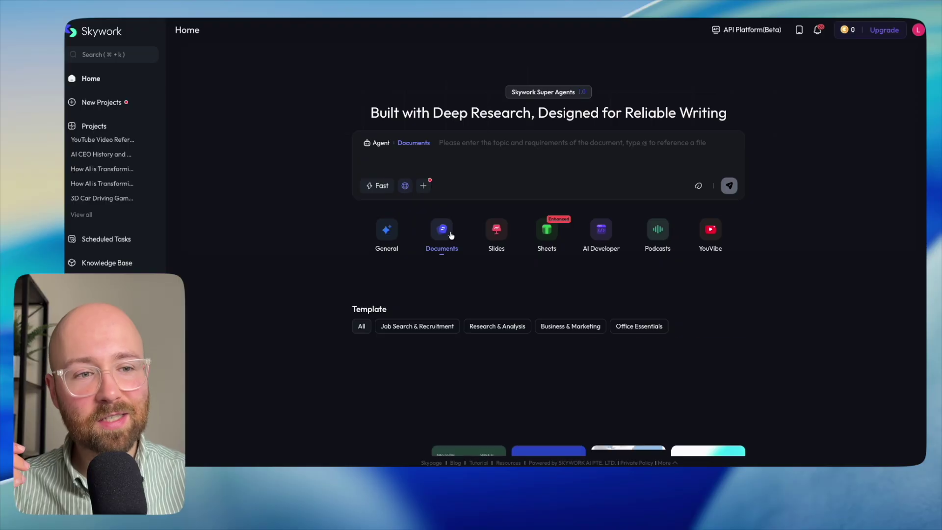
click(492, 239)
click(532, 237)
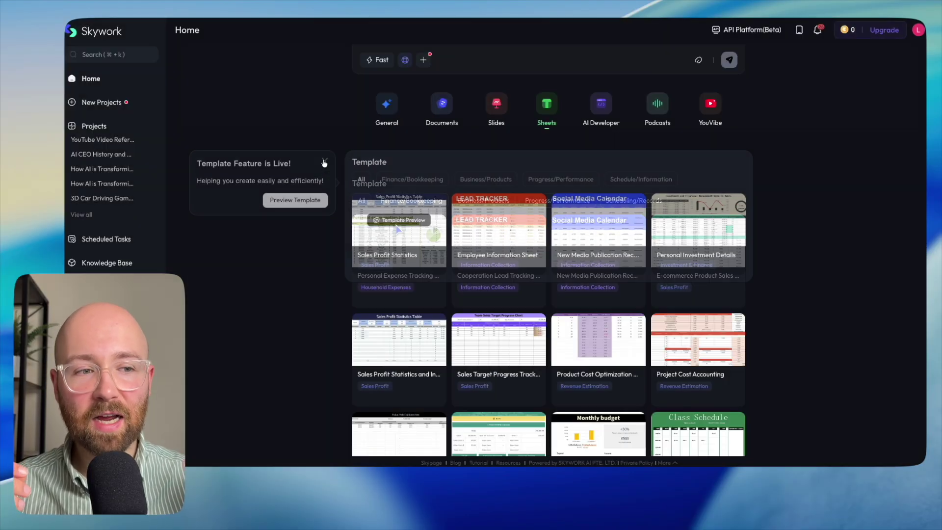
click(324, 161)
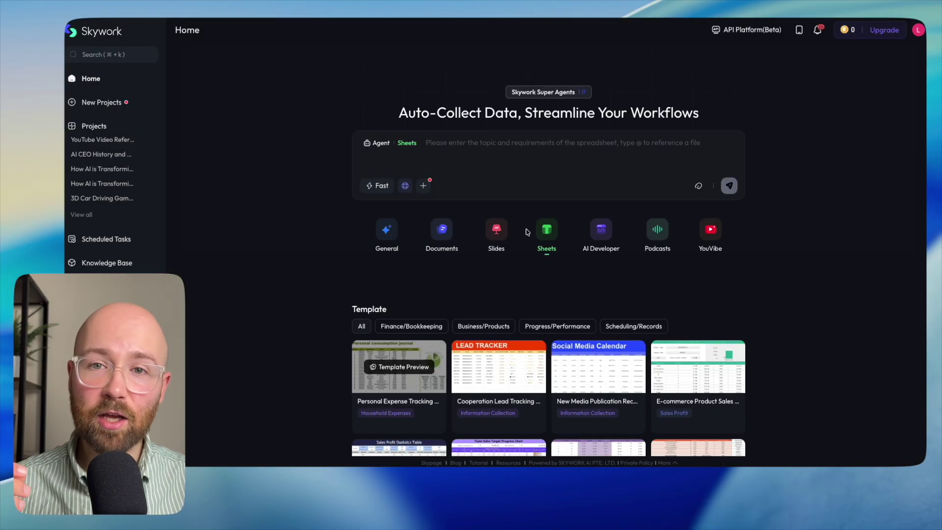
click(597, 237)
click(654, 243)
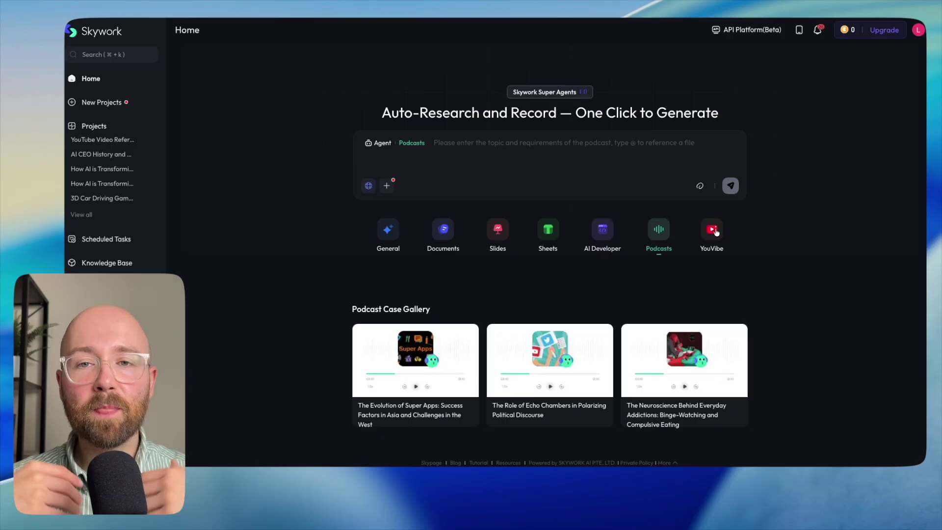
click(712, 233)
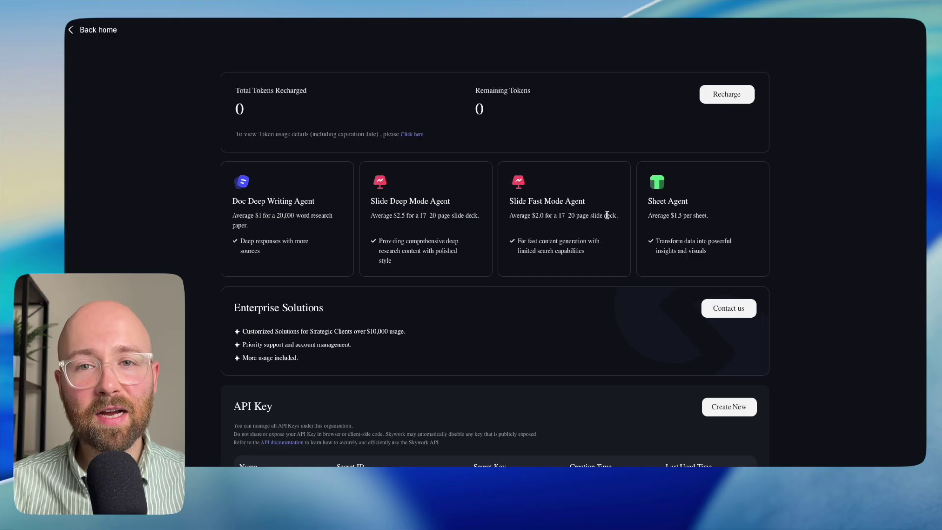
Create a new API key and begin naming it 'yout'
scroll(607, 215, down, 3)
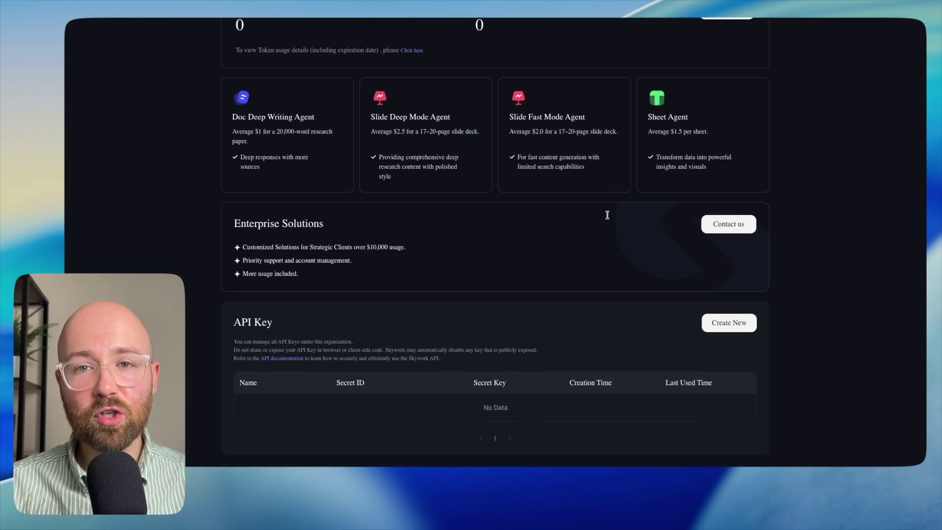
click(720, 311)
click(544, 237)
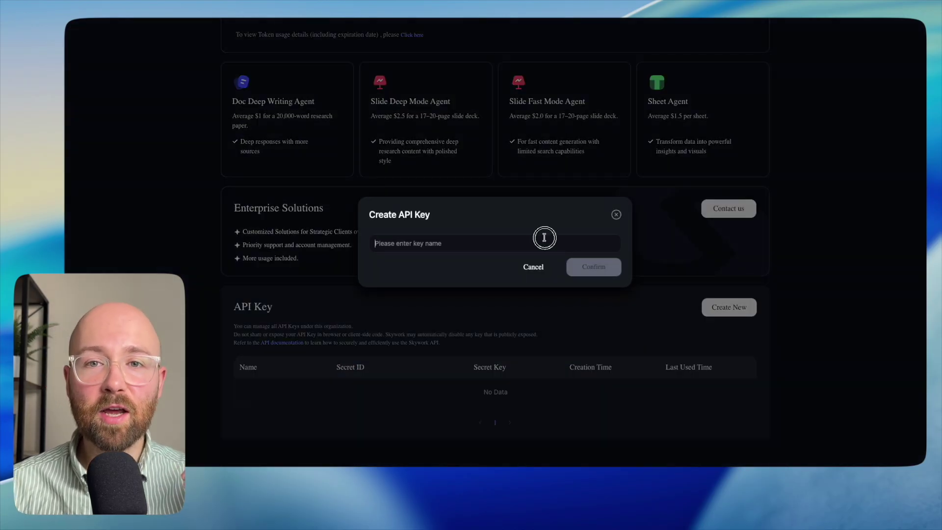
text(yout)
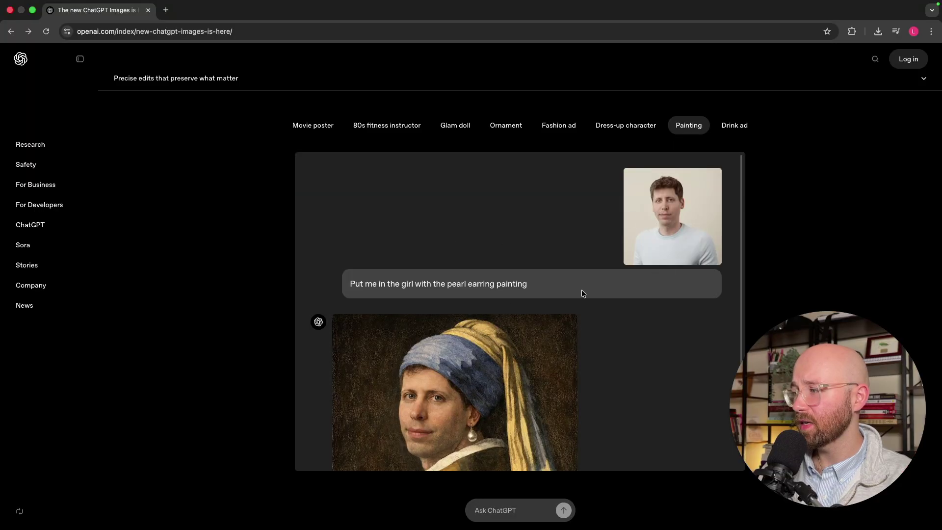
Show the Drink ad example, then scroll past the 6x6 grid to the 'Introducing GPT-5.2' newspaper
click(746, 125)
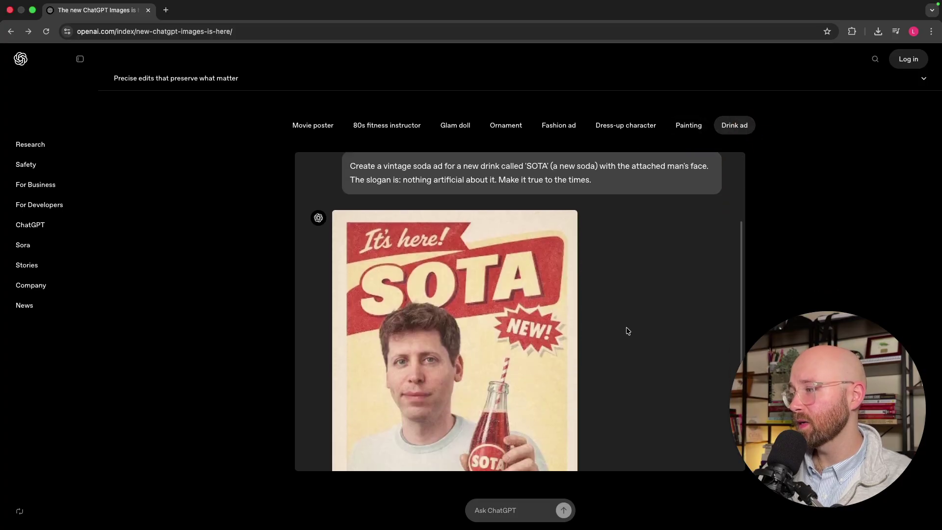
scroll(860, 203, down, 5)
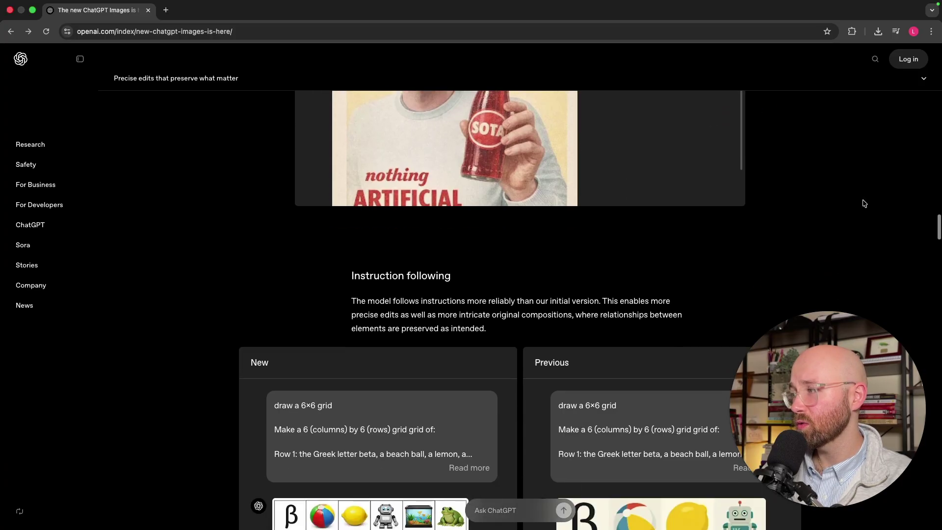
scroll(812, 202, down, 4)
scroll(812, 202, up, 1)
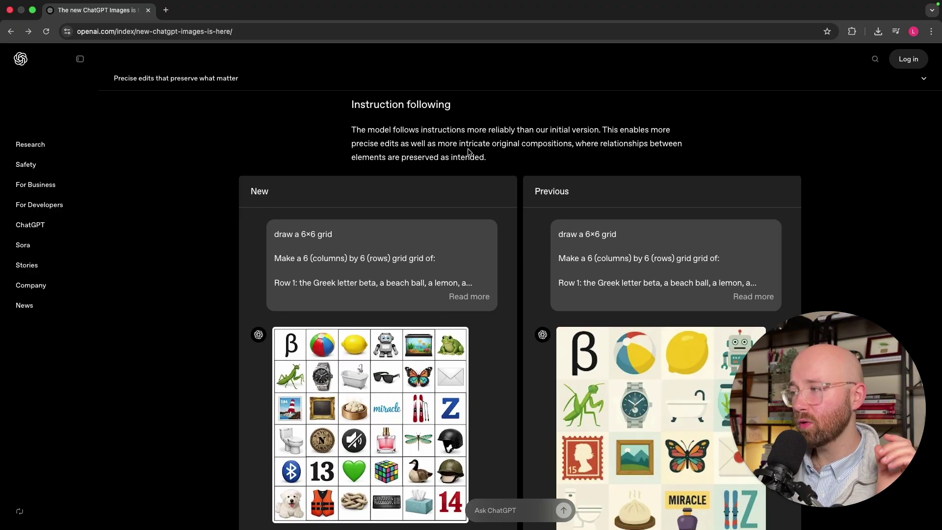
scroll(517, 211, down, 2)
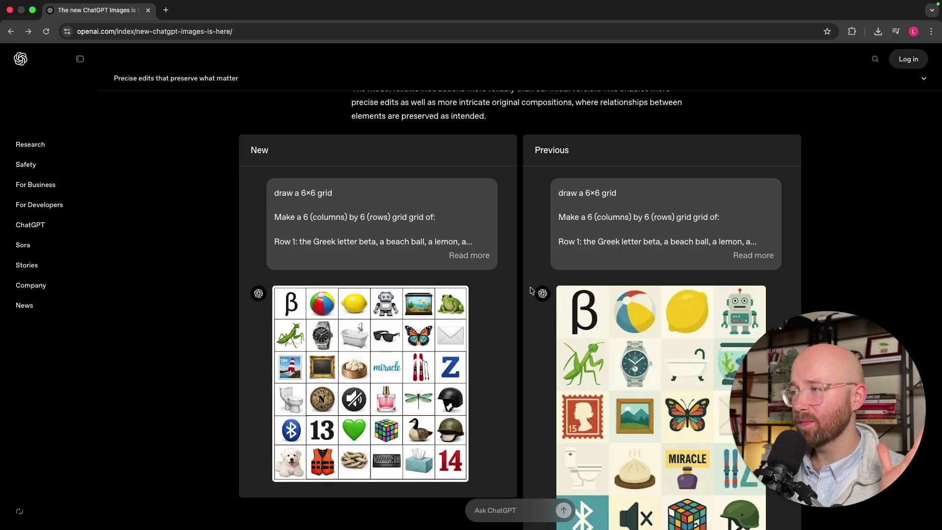
scroll(478, 290, down, 4)
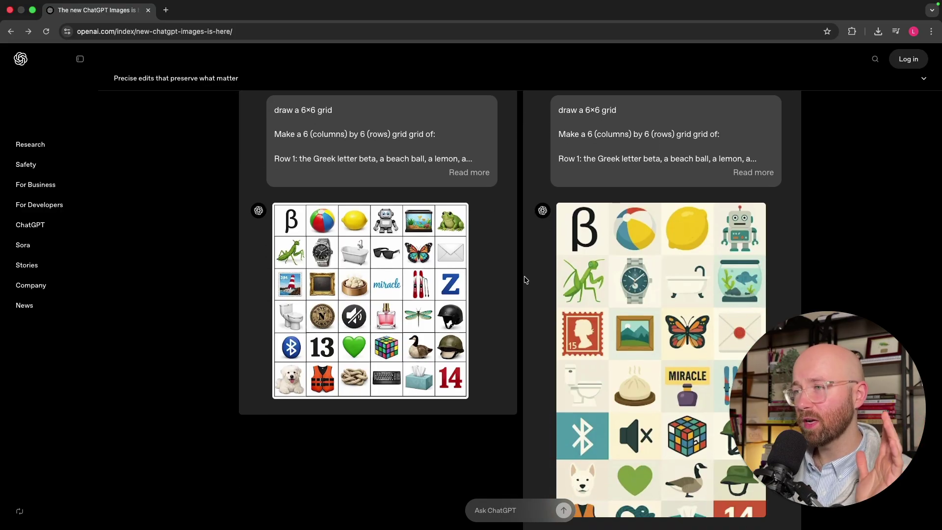
scroll(524, 279, down, 15)
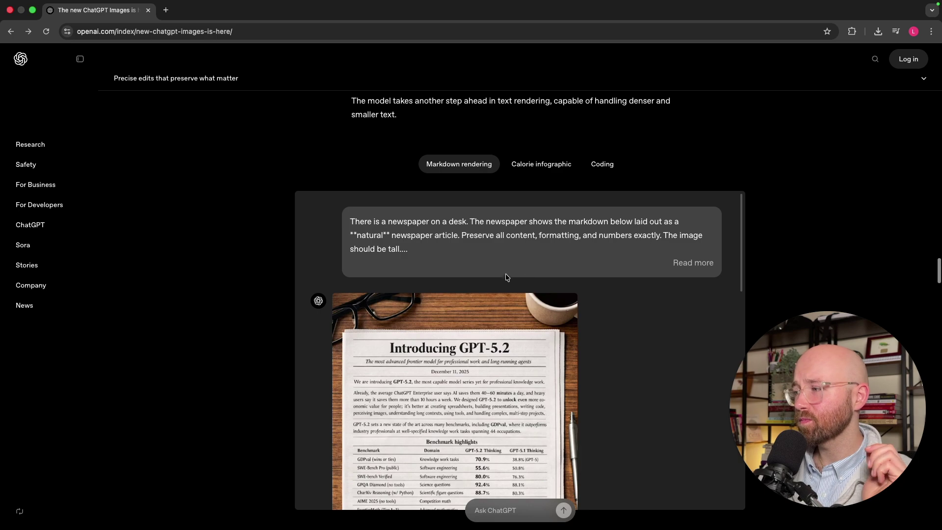
Show the hamburger calorie infographic example and scroll through it
scroll(524, 270, down, 1)
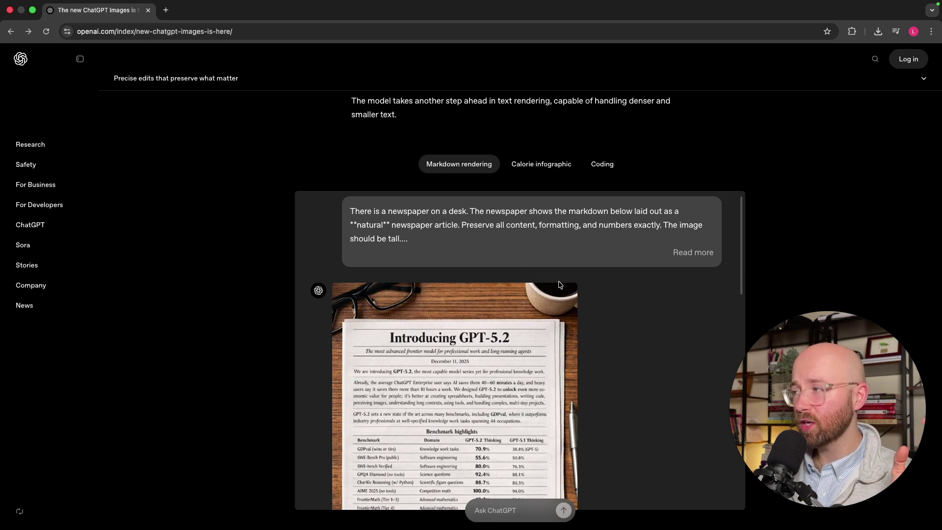
click(521, 169)
scroll(569, 282, down, 3)
scroll(784, 221, down, 3)
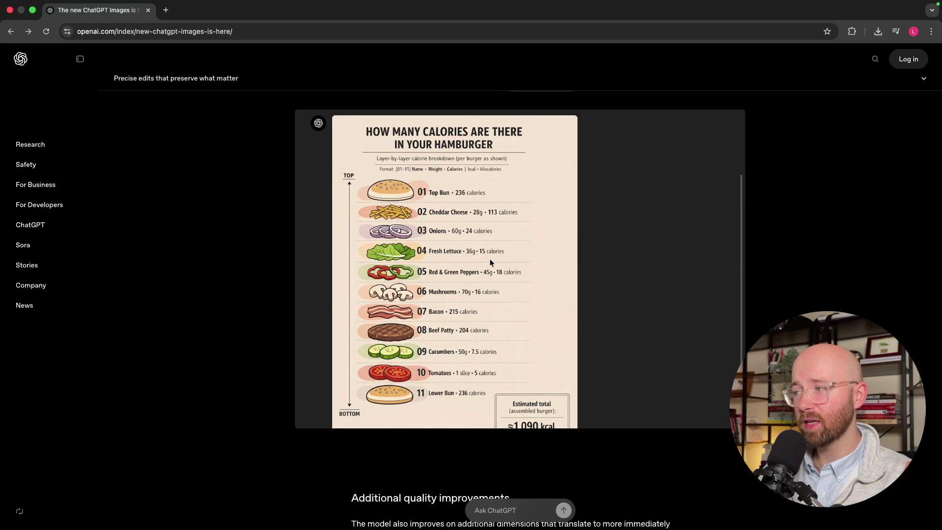
scroll(470, 269, down, 2)
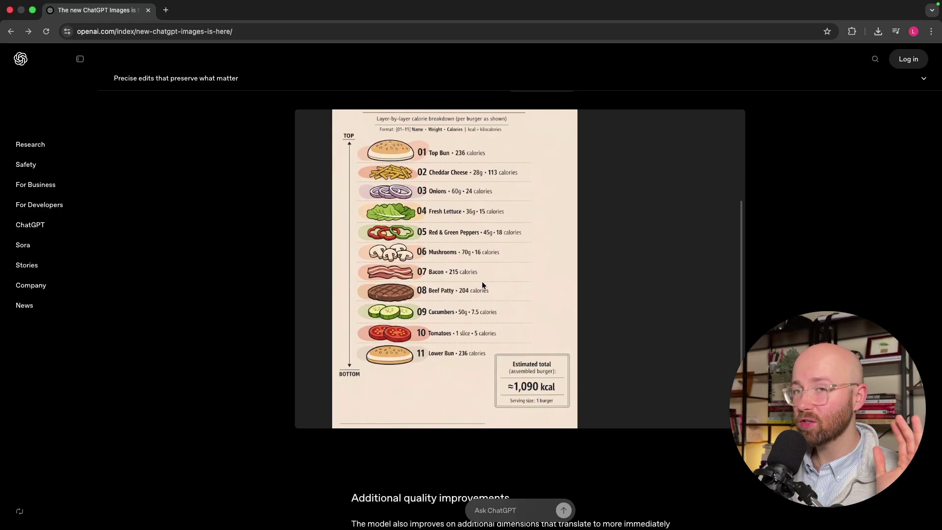
scroll(481, 281, up, 10)
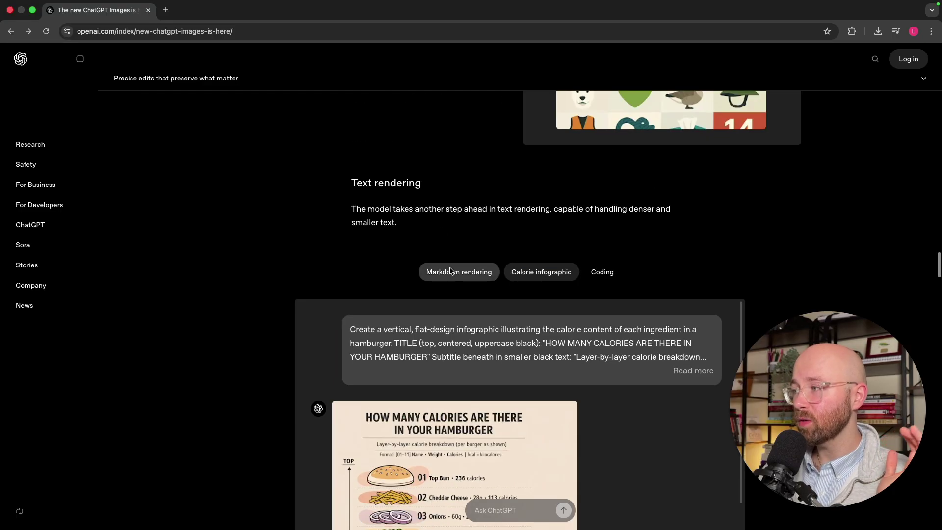
Switch back to the newspaper Markdown rendering example and expand its full prompt with Read more
click(449, 270)
scroll(717, 231, down, 3)
scroll(579, 320, down, 2)
scroll(579, 318, down, 5)
scroll(677, 337, up, 10)
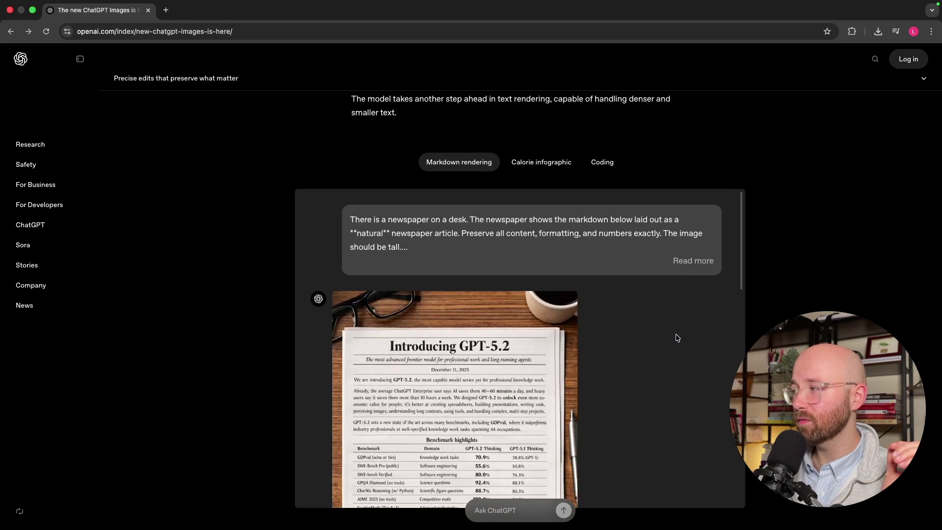
click(699, 260)
Highlight the markdown table's separator row in the newspaper prompt, then scroll further down
scroll(663, 292, down, 5)
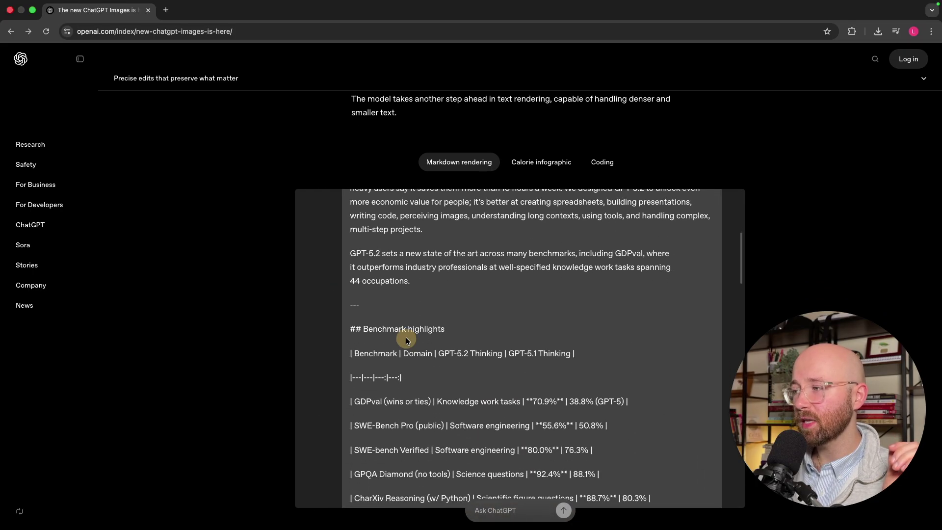
drag(350, 332, 595, 406)
click(507, 305)
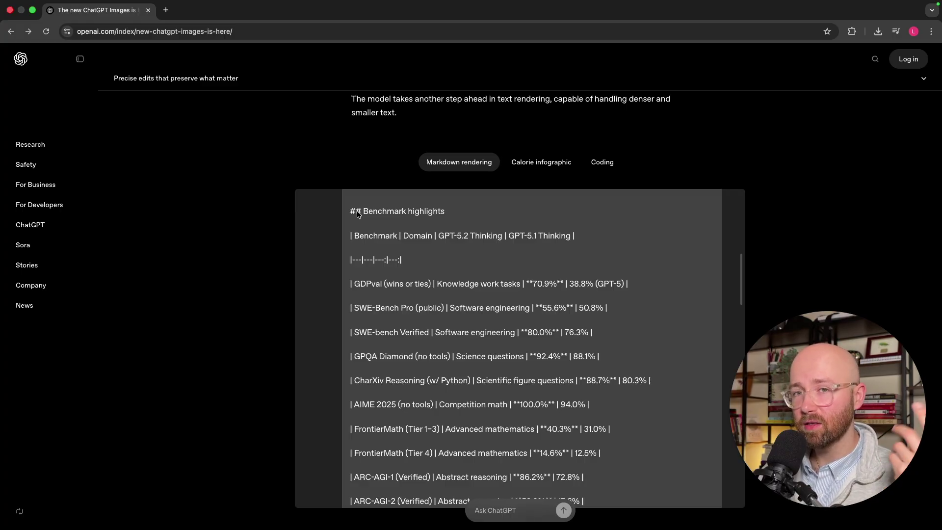
drag(402, 260, 349, 261)
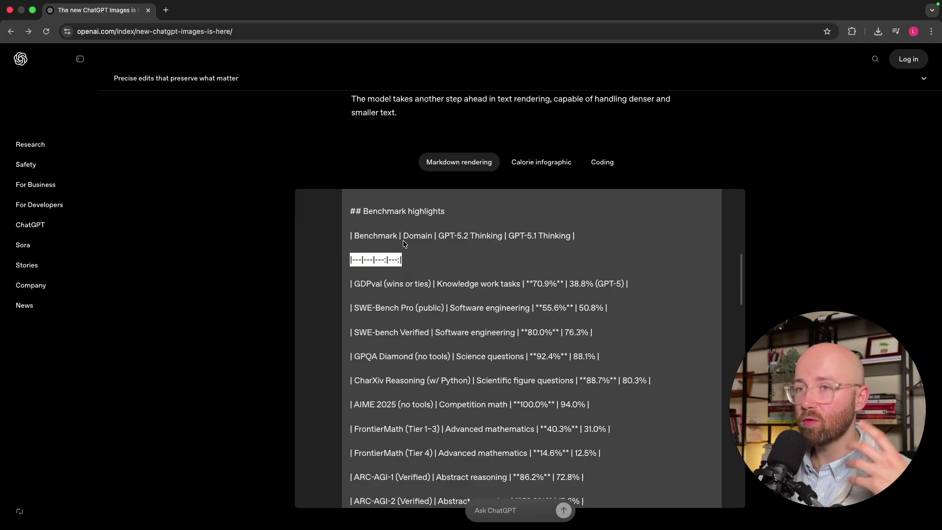
click(365, 257)
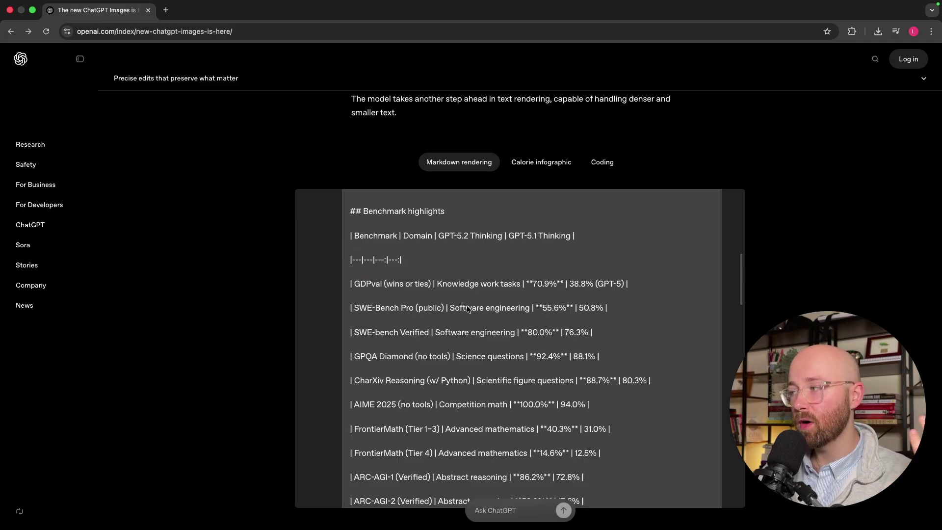
drag(403, 260, 551, 391)
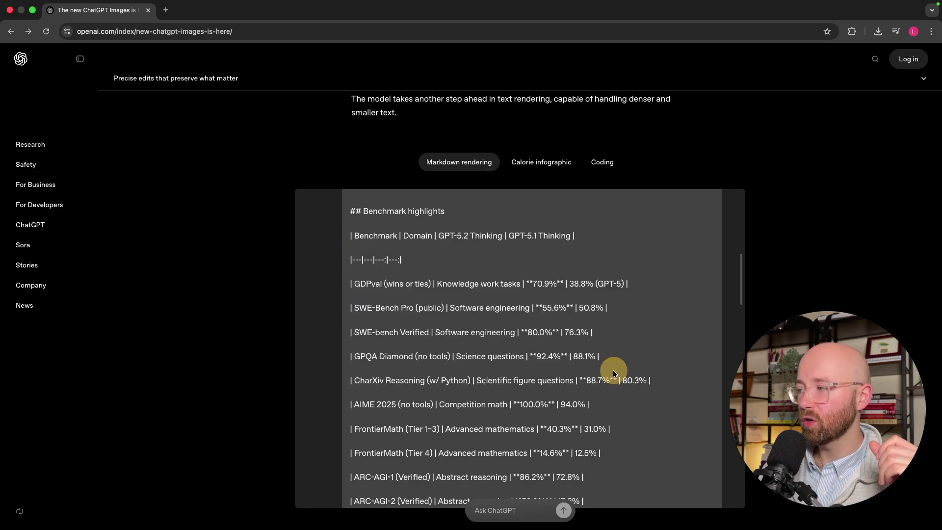
scroll(590, 368, down, 10)
scroll(649, 360, down, 5)
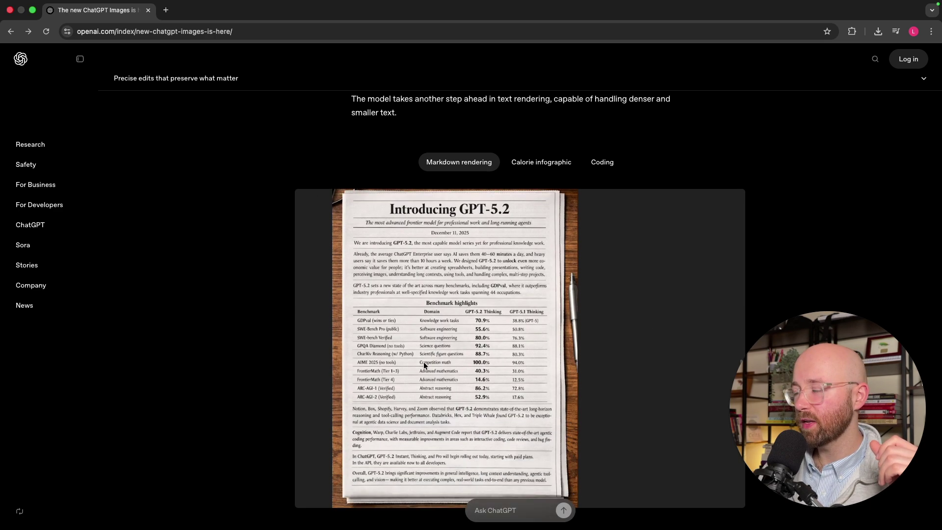
scroll(598, 347, down, 5)
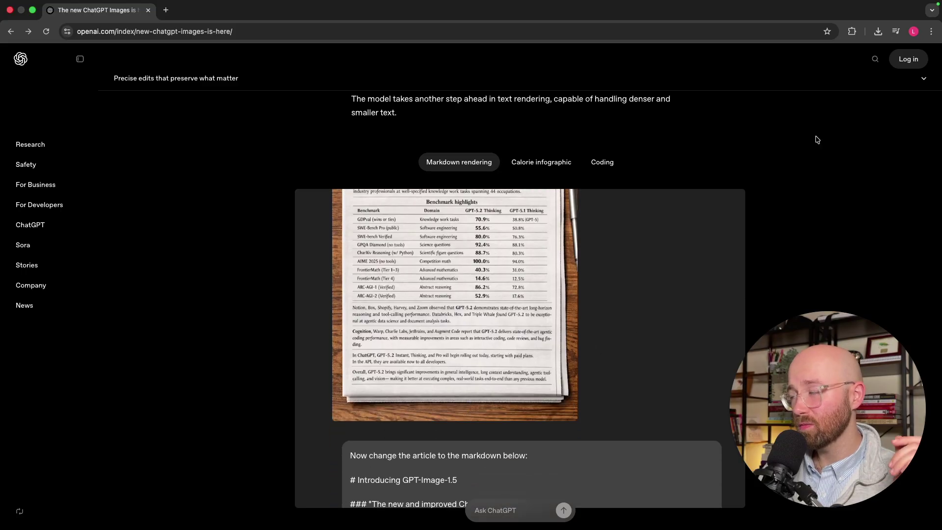
scroll(782, 154, down, 1)
Show the Fibonacci coding example and briefly select its prompt text
click(610, 157)
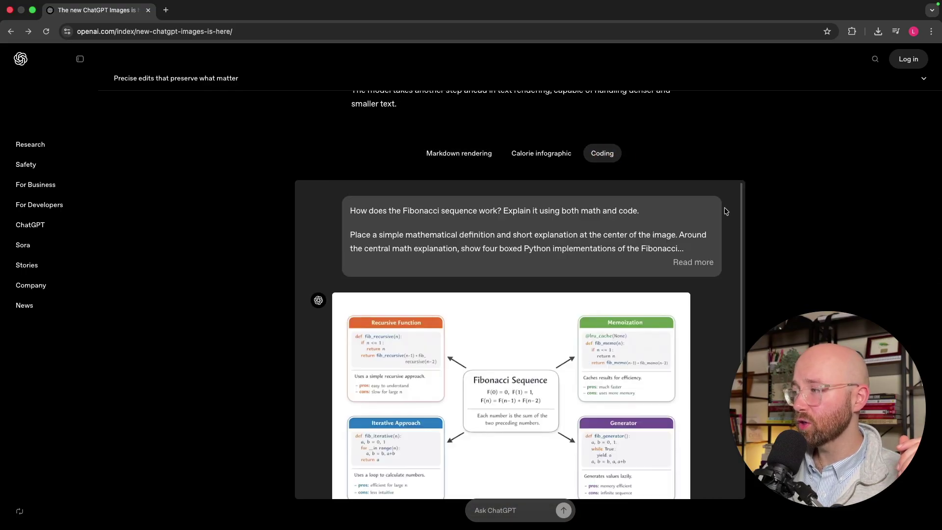
drag(352, 214, 521, 218)
click(513, 235)
Scroll past the 1970s London New vs Previous comparison to the 'A new creation space' section
scroll(470, 295, down, 2)
scroll(803, 249, down, 10)
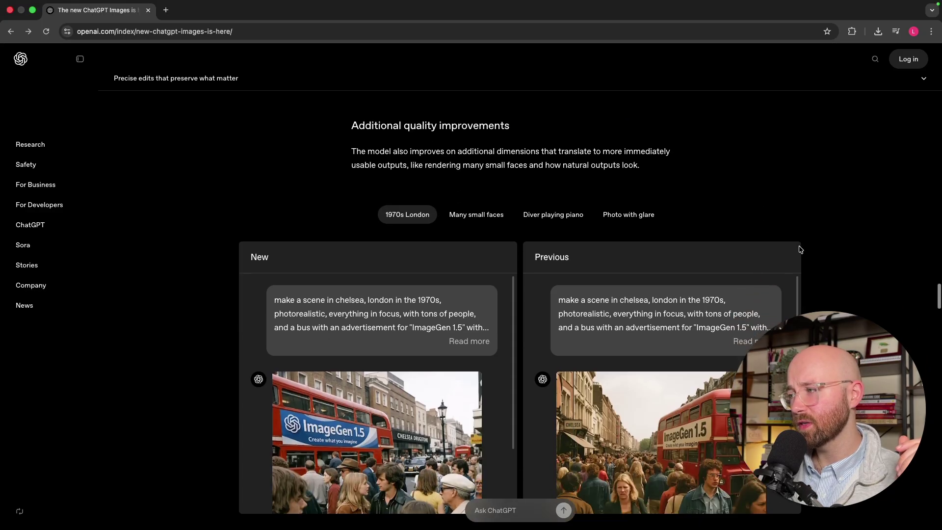
scroll(794, 231, down, 2)
scroll(790, 210, up, 2)
click(338, 169)
scroll(588, 174, down, 3)
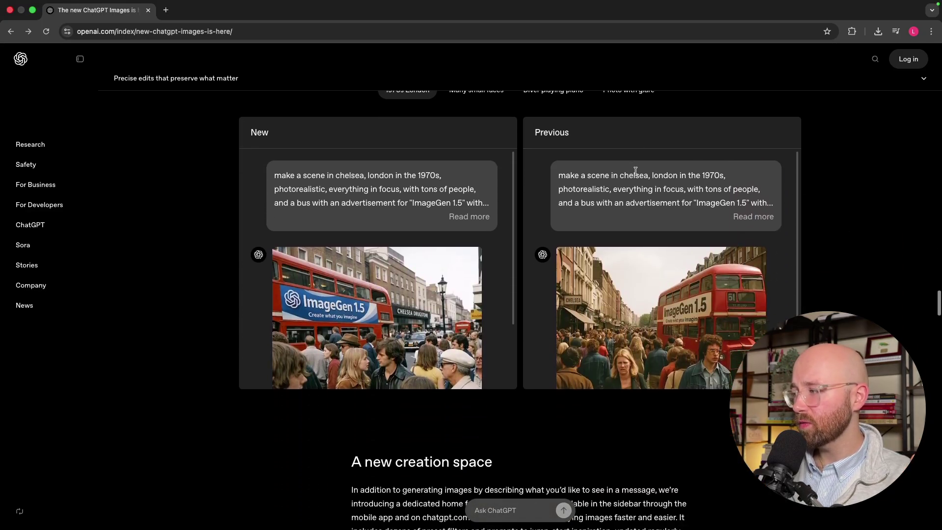
scroll(662, 314, down, 1)
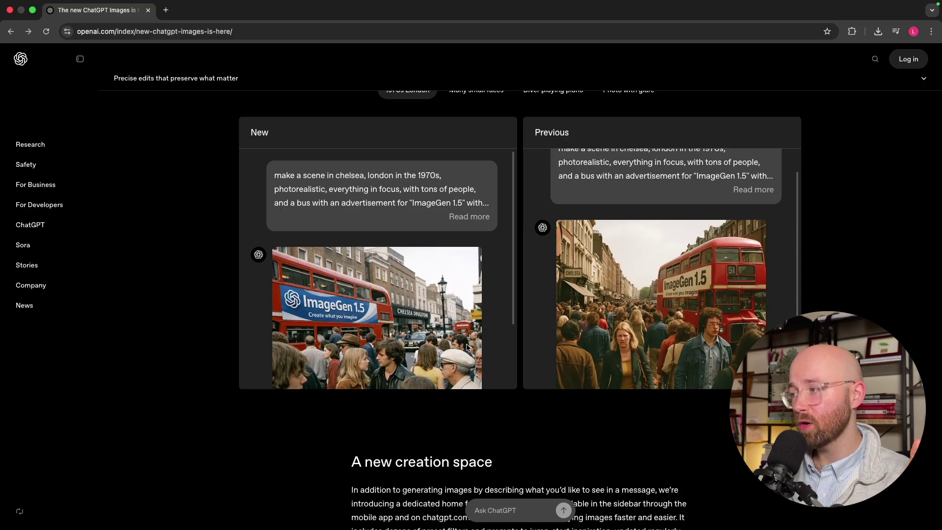
scroll(463, 373, down, 10)
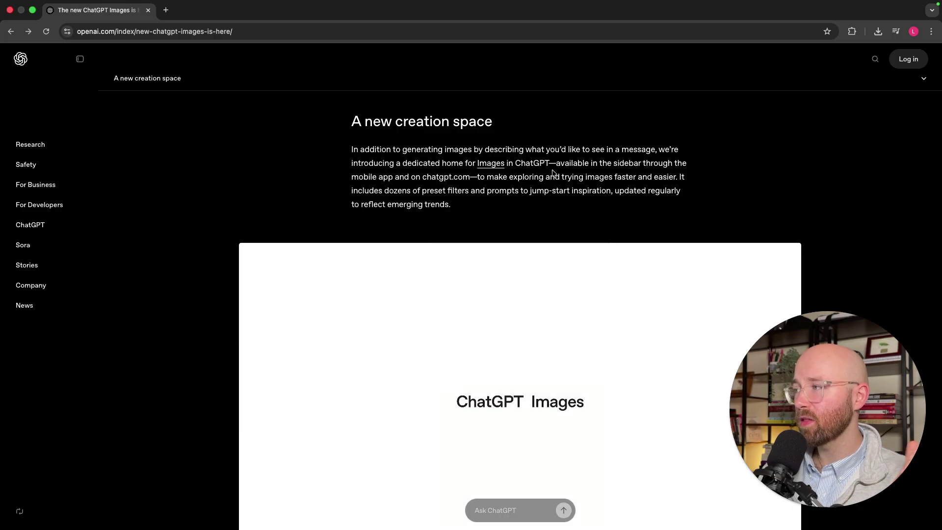
Scroll down to the Improvements and limitations section
scroll(578, 174, down, 15)
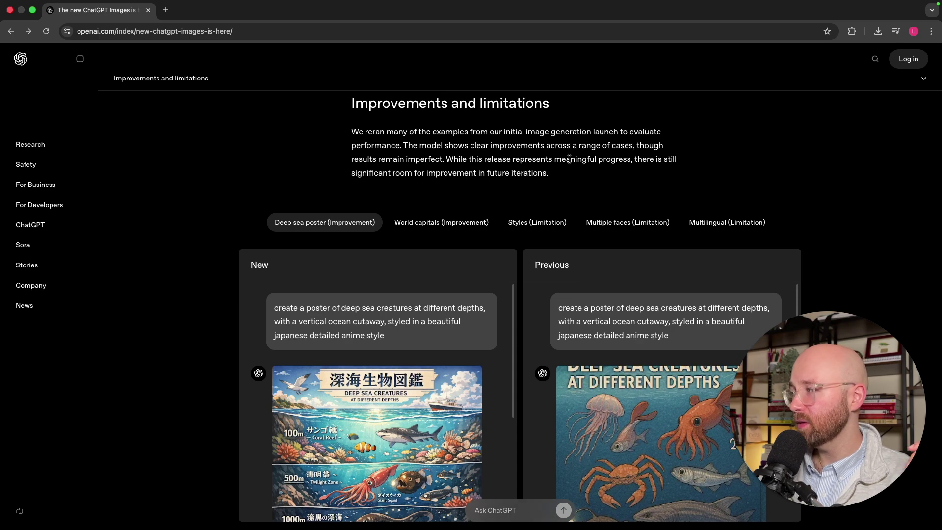
scroll(588, 165, down, 2)
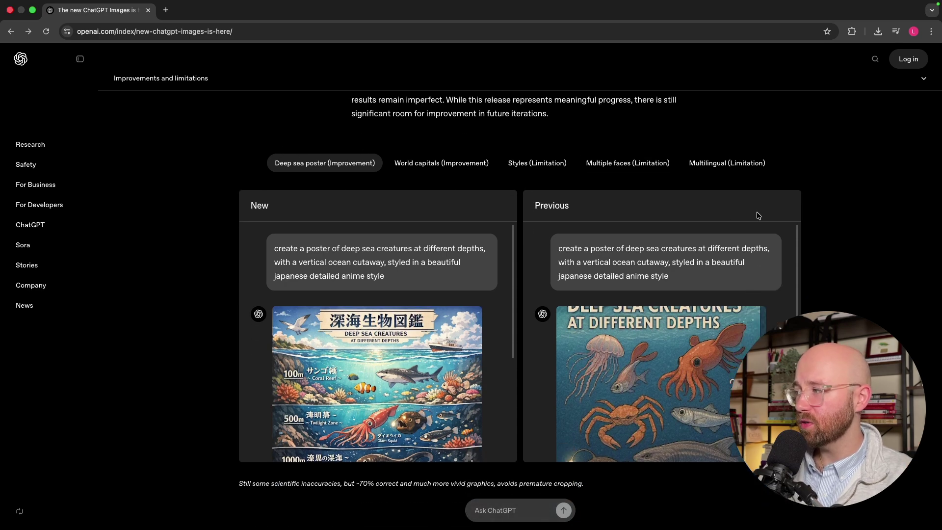
scroll(758, 214, down, 2)
scroll(723, 251, down, 3)
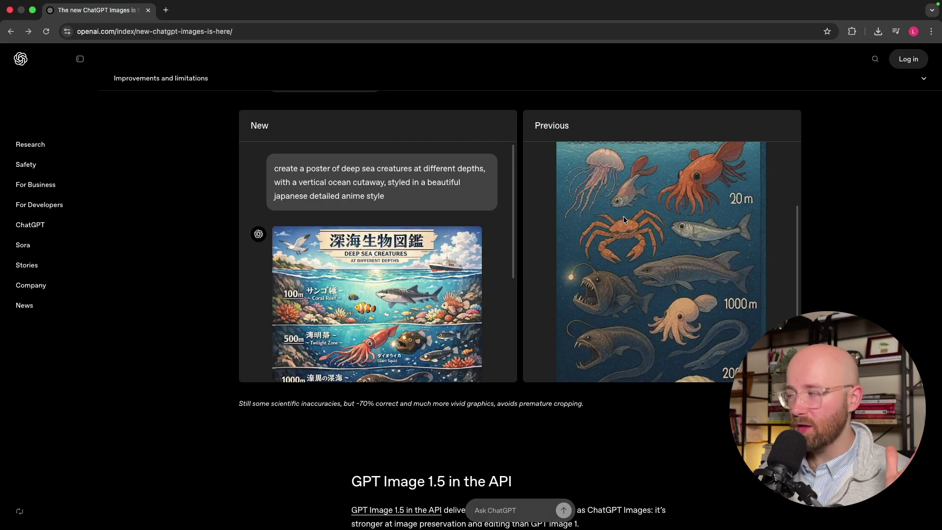
scroll(636, 236, up, 2)
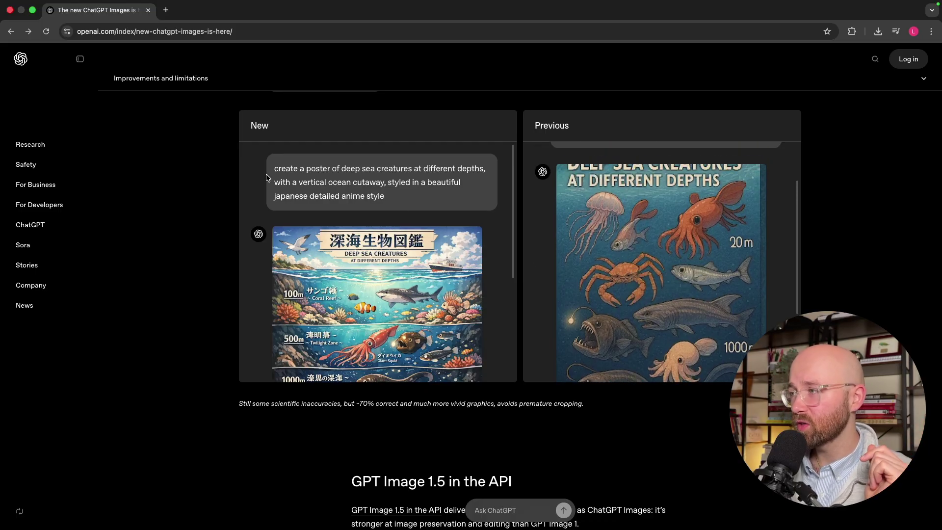
scroll(364, 256, down, 2)
scroll(393, 305, down, 2)
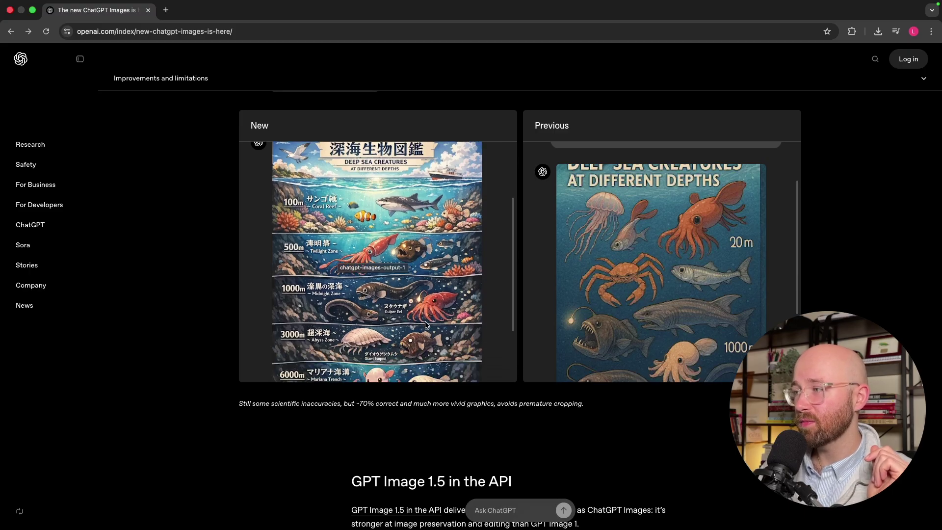
scroll(424, 321, down, 3)
scroll(635, 253, down, 4)
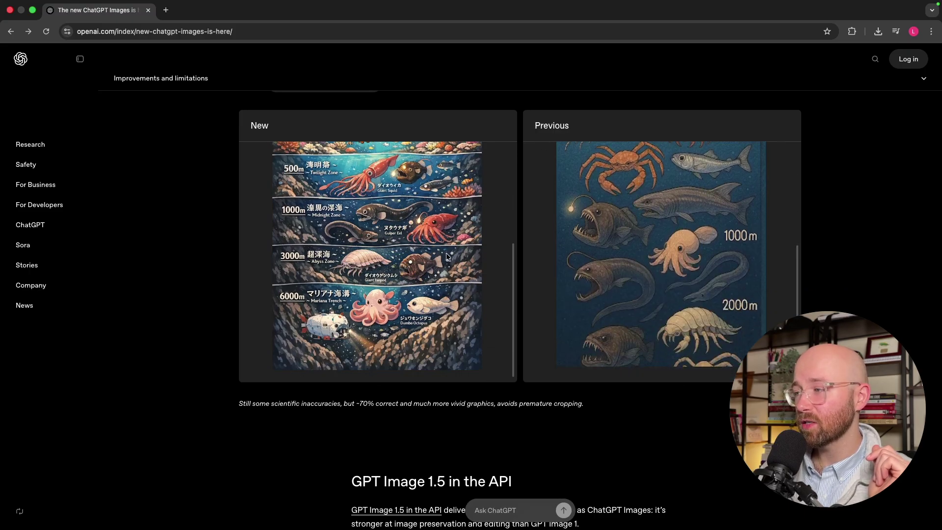
scroll(447, 267, up, 10)
View the World capitals quiz comparison
click(433, 253)
scroll(581, 176, down, 3)
scroll(625, 298, down, 3)
scroll(367, 302, down, 3)
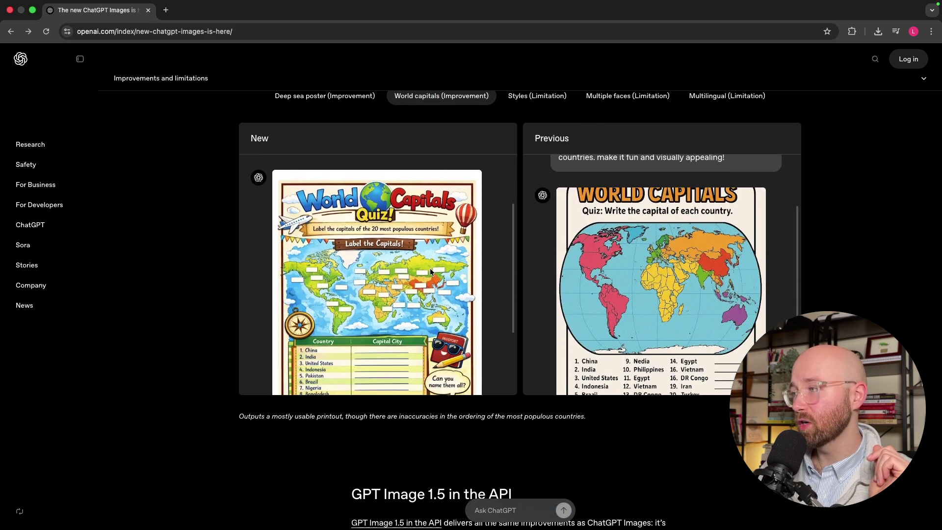
scroll(660, 265, down, 1)
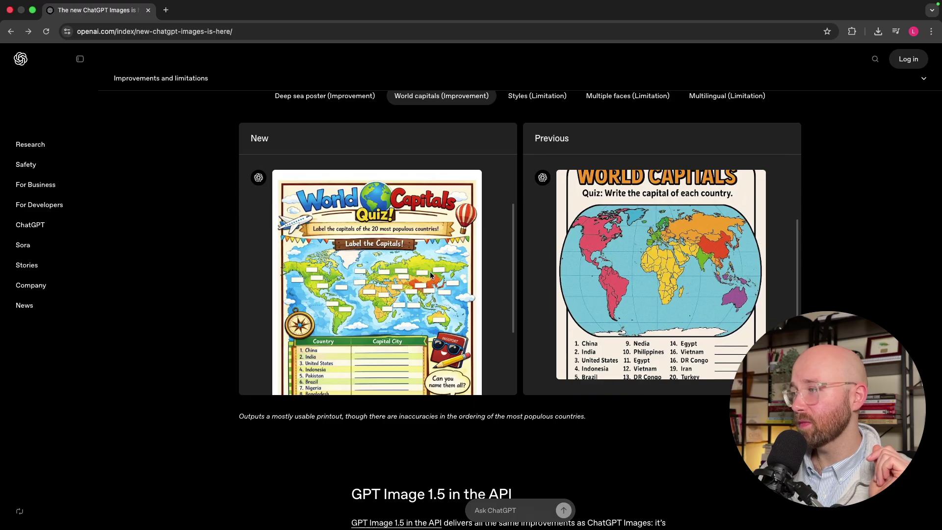
scroll(187, 248, up, 1)
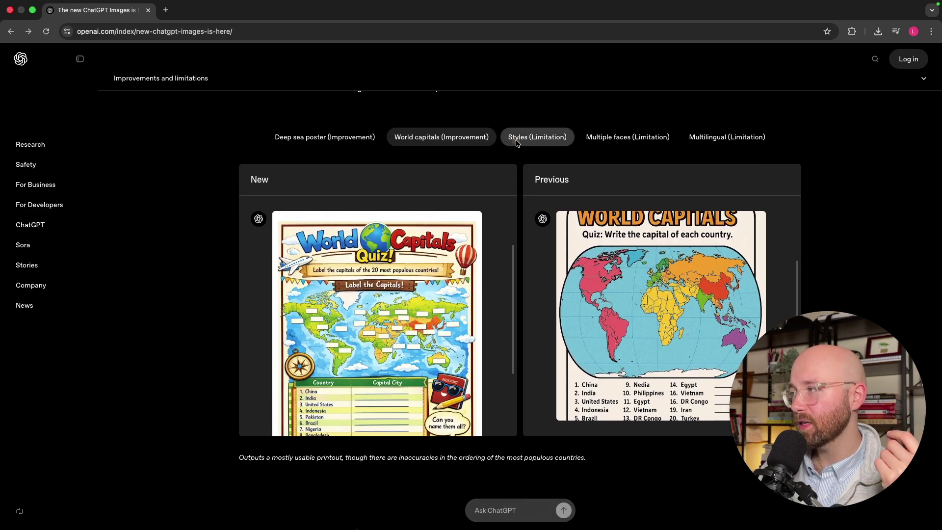
View the dark fantasy anime Styles comparison
click(515, 142)
scroll(637, 198, up, 1)
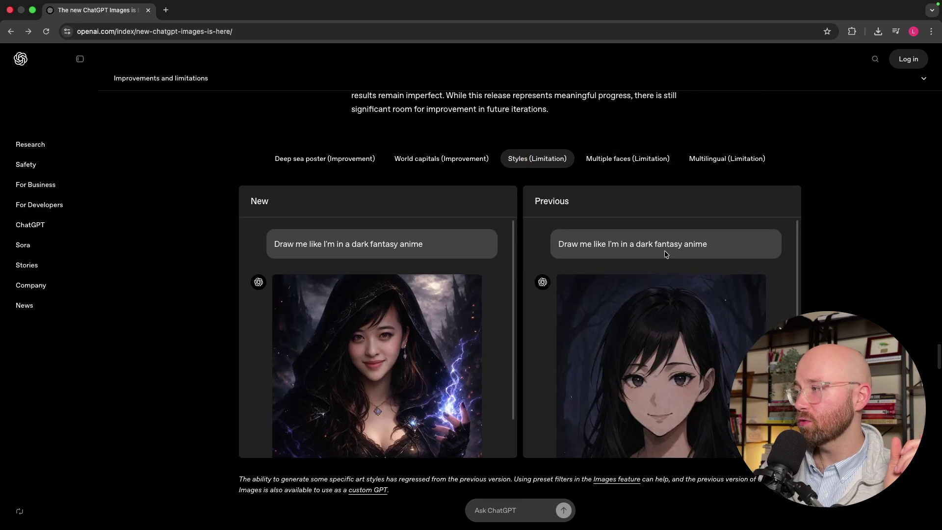
scroll(690, 254, down, 2)
scroll(708, 245, up, 2)
scroll(710, 317, down, 2)
scroll(679, 329, up, 2)
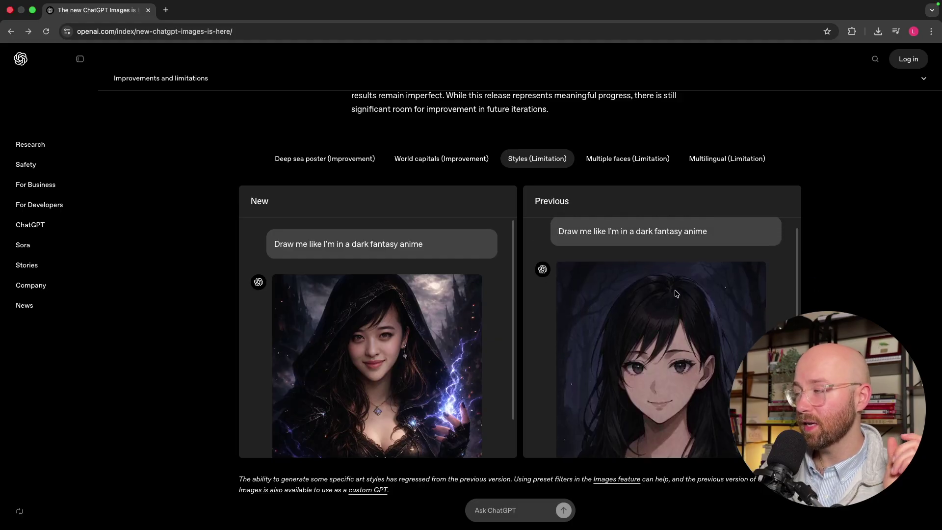
scroll(394, 231, down, 3)
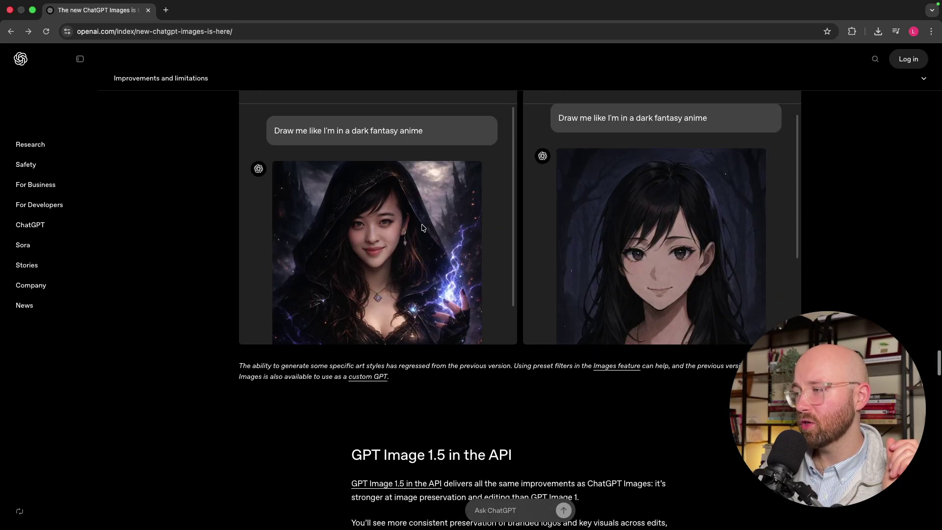
scroll(446, 275, up, 5)
View the Multiple faces limitation, then the Multilingual ordering-food-in-Chinese example
click(612, 241)
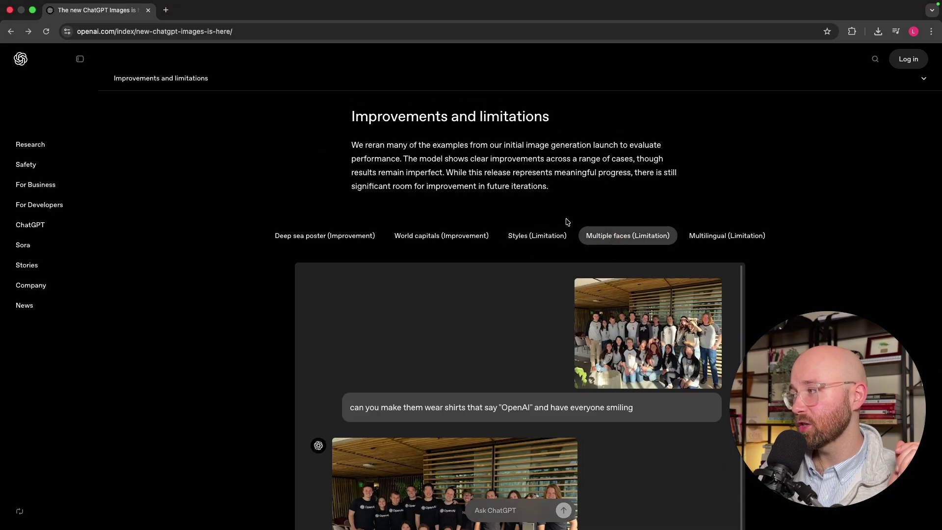
scroll(558, 219, down, 3)
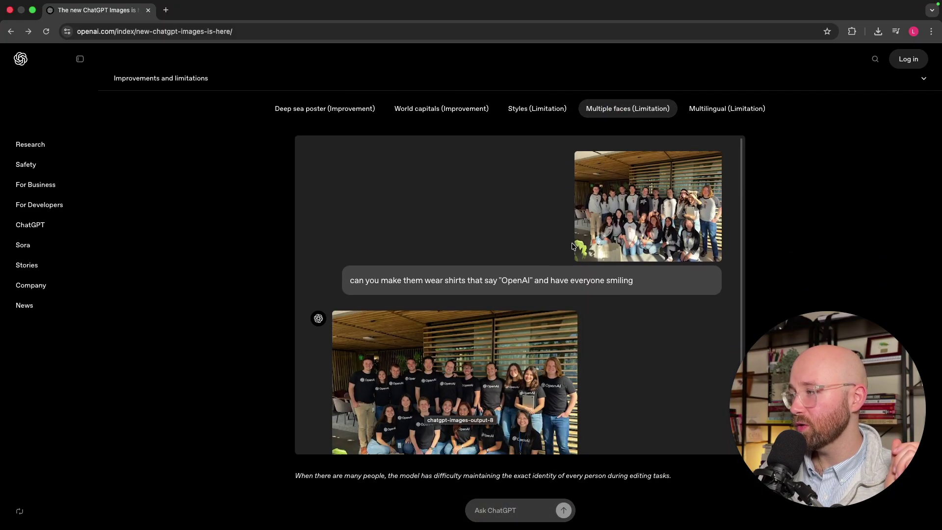
scroll(638, 304, down, 1)
scroll(507, 377, up, 1)
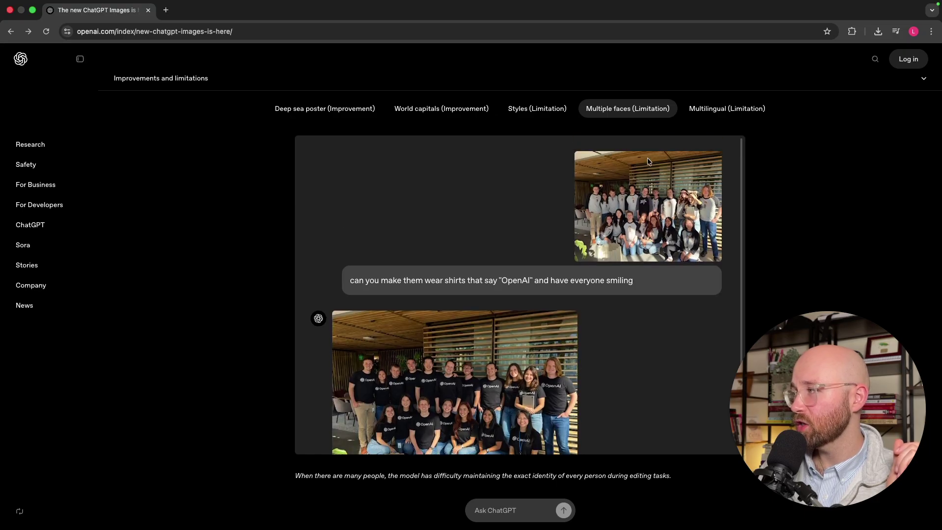
click(706, 111)
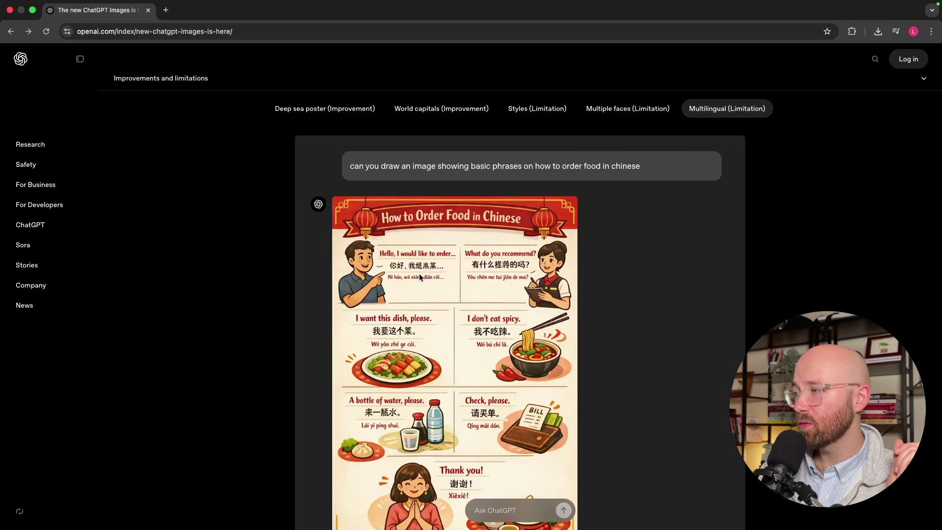
scroll(454, 381, down, 4)
Compare the Canva, Higgsfield, Figma Weave and Envato before-and-after partner examples
scroll(460, 368, down, 7)
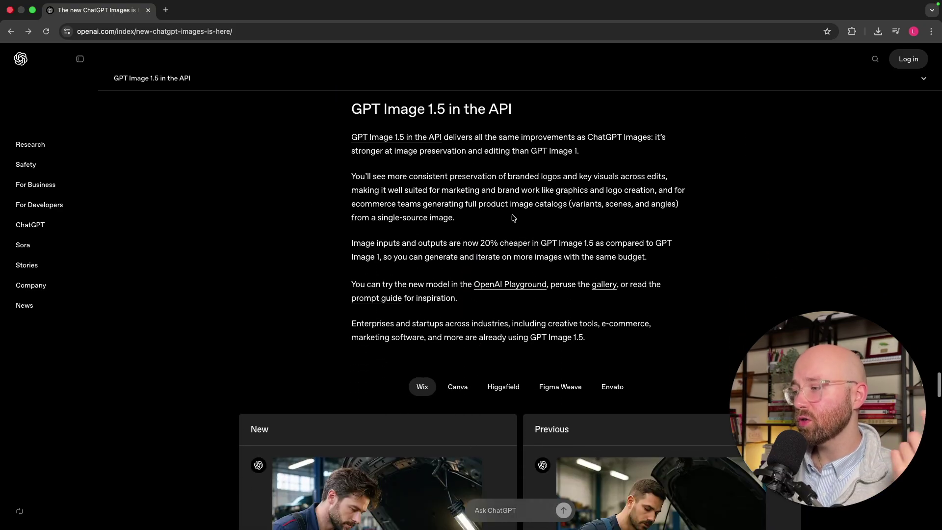
scroll(514, 234, down, 5)
scroll(514, 243, up, 2)
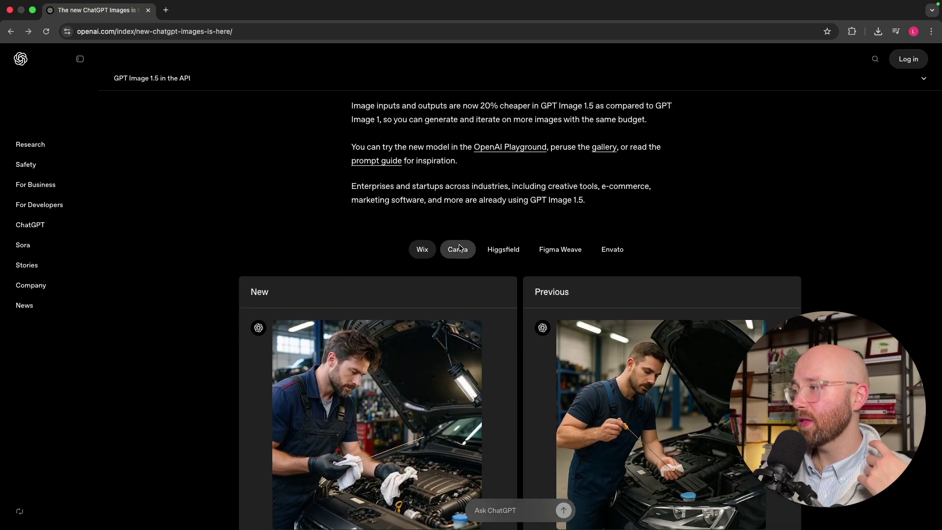
scroll(457, 245, down, 2)
click(454, 183)
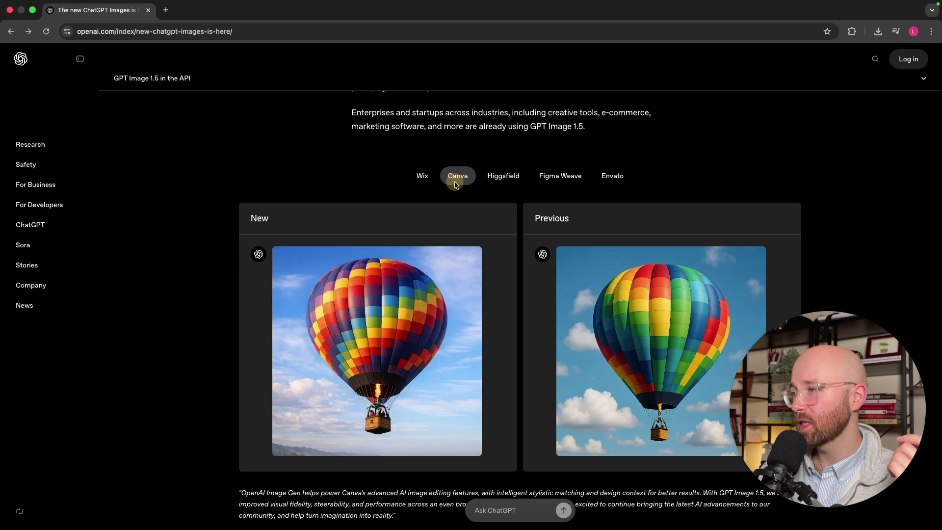
click(498, 177)
click(544, 180)
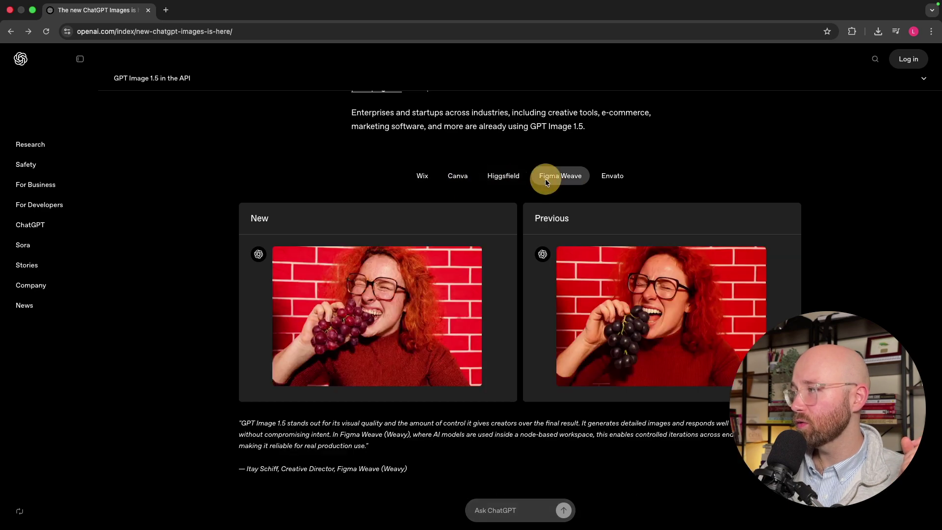
click(608, 180)
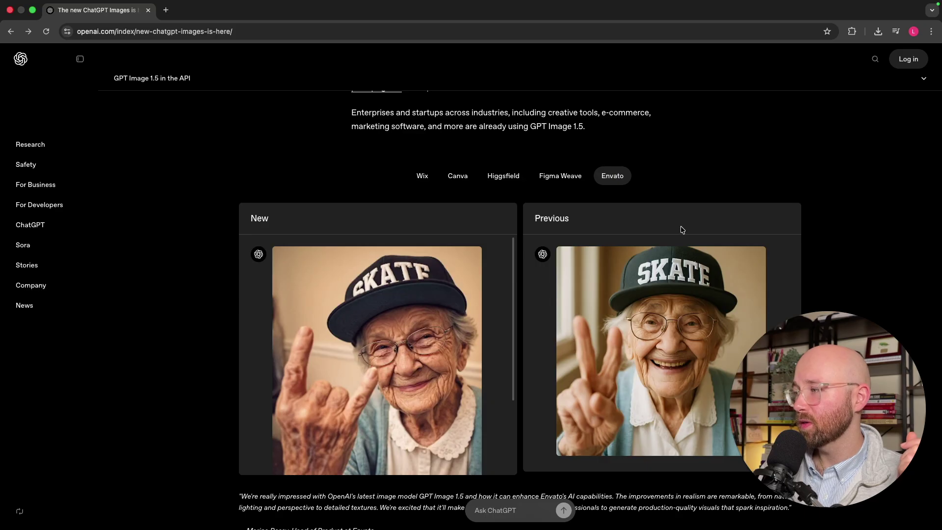
scroll(855, 259, down, 15)
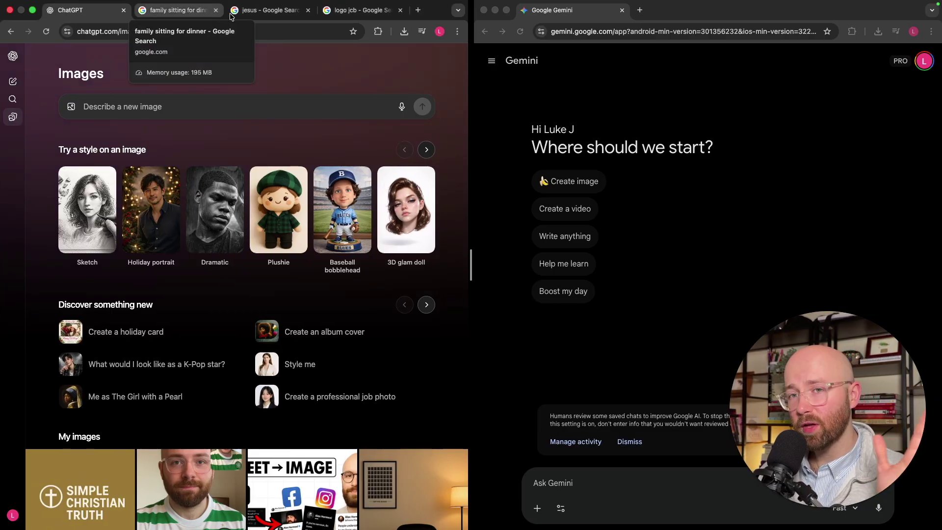
Copy the JCB logo from Google Images and attach it to a ChatGPT 3/4-view t-shirt prompt
click(362, 11)
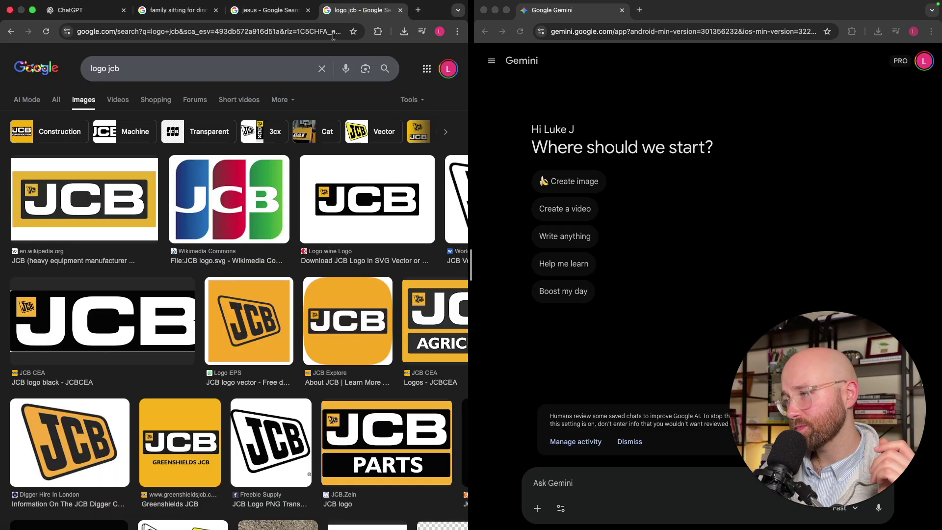
click(96, 200)
right_click(395, 229)
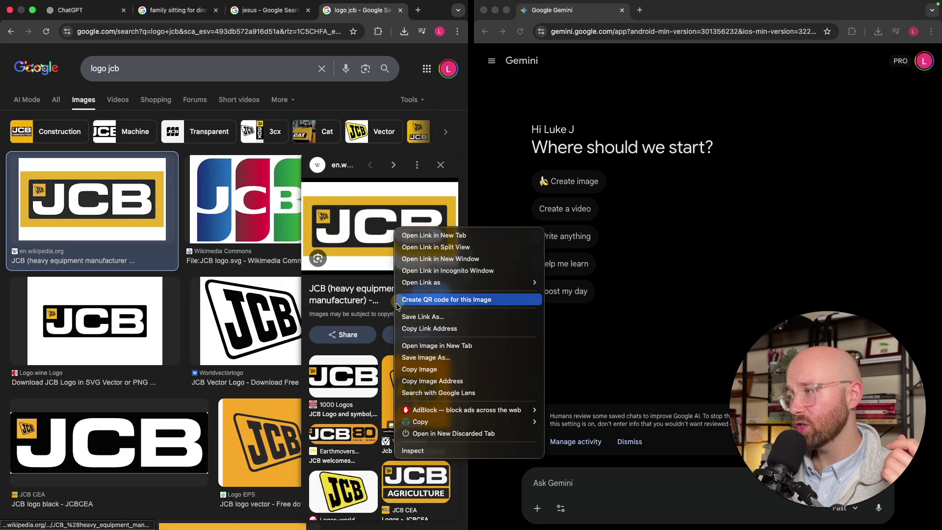
click(424, 367)
click(73, 11)
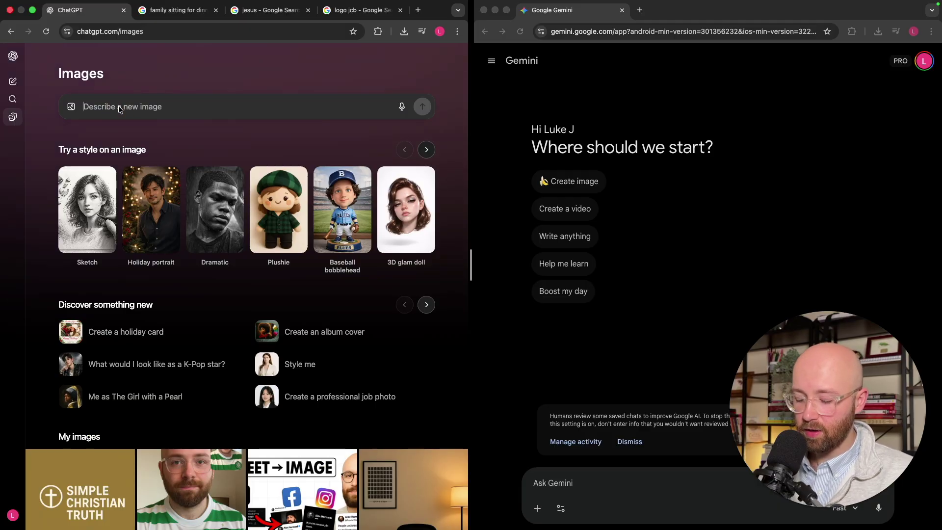
text(create a t shirt from)
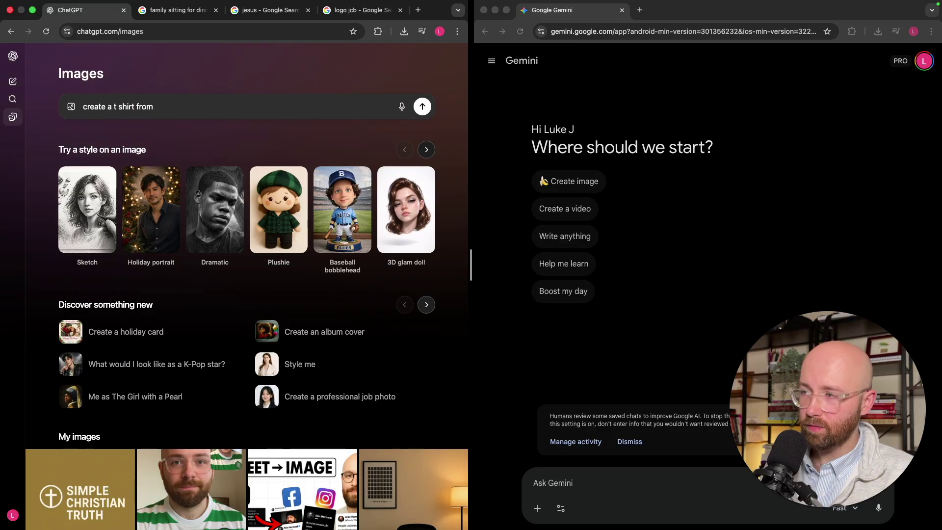
text( a 3/4 vie)
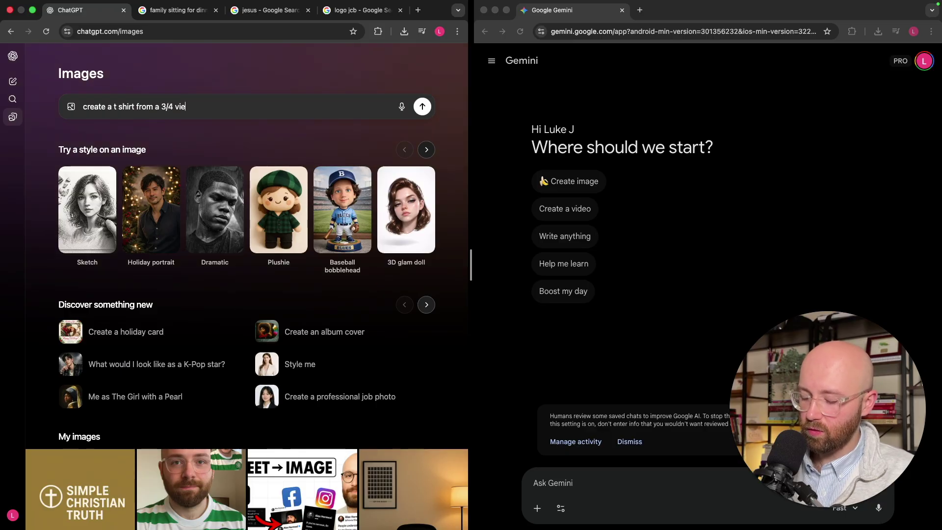
text(w with this logo on it)
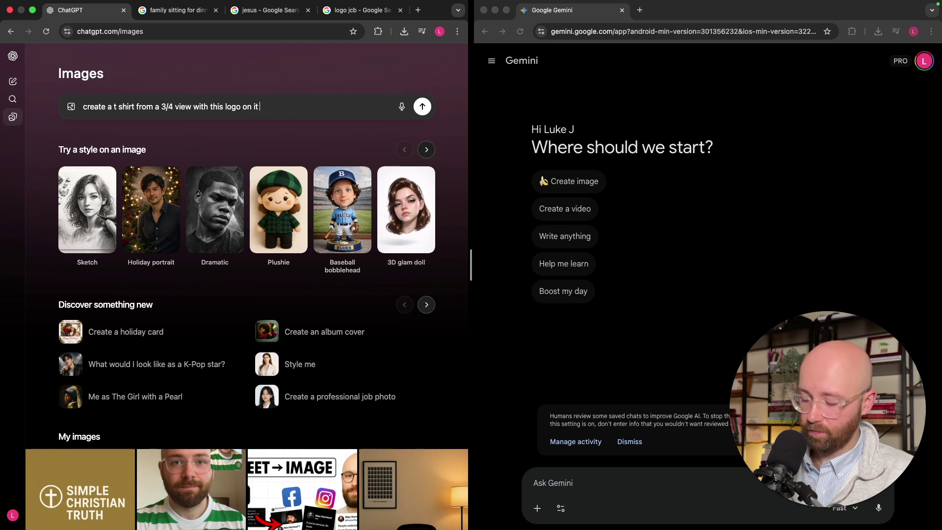
text(, make the scene)
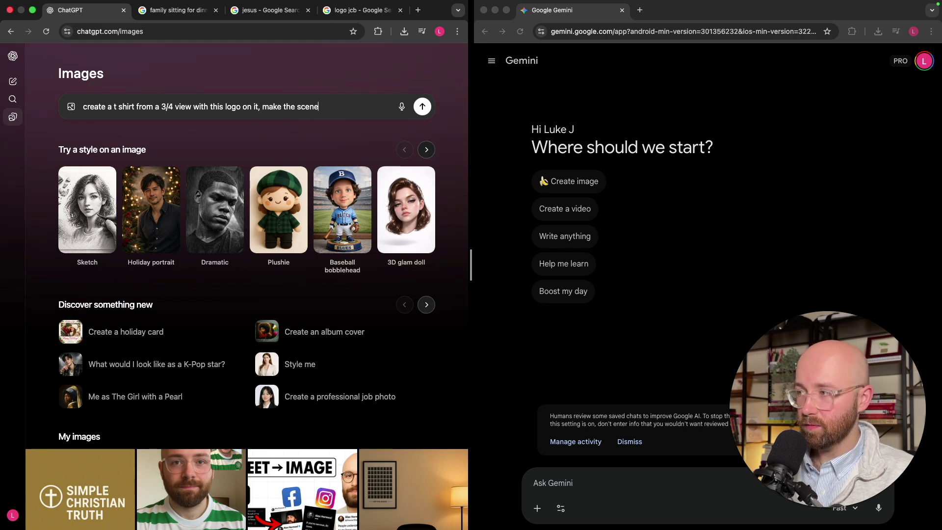
text( appropriate)
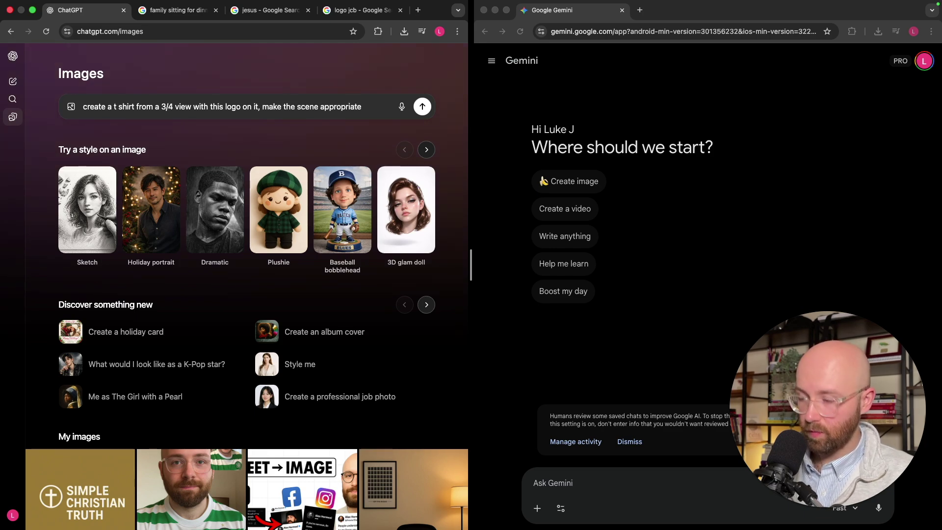
key(super+v)
Send the same JCB logo and t-shirt prompt to Gemini with Create image enabled
click(662, 481)
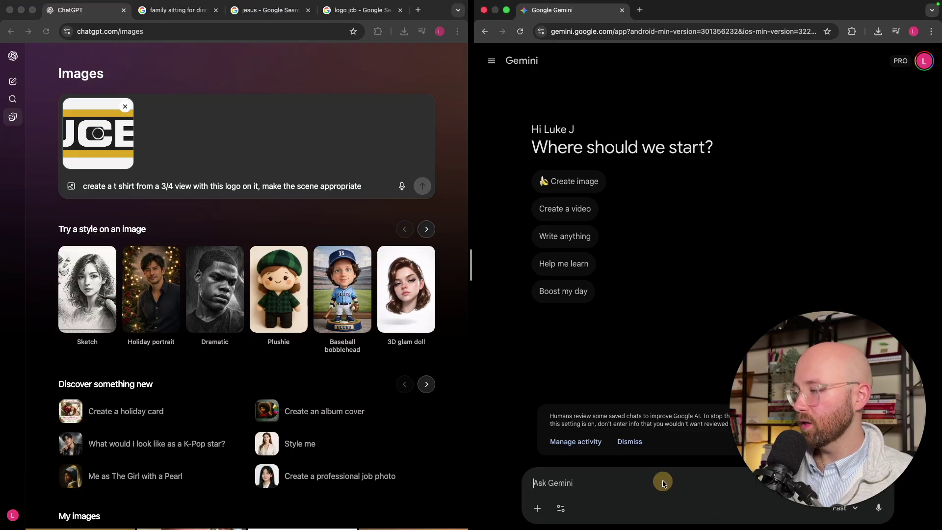
key(super+v)
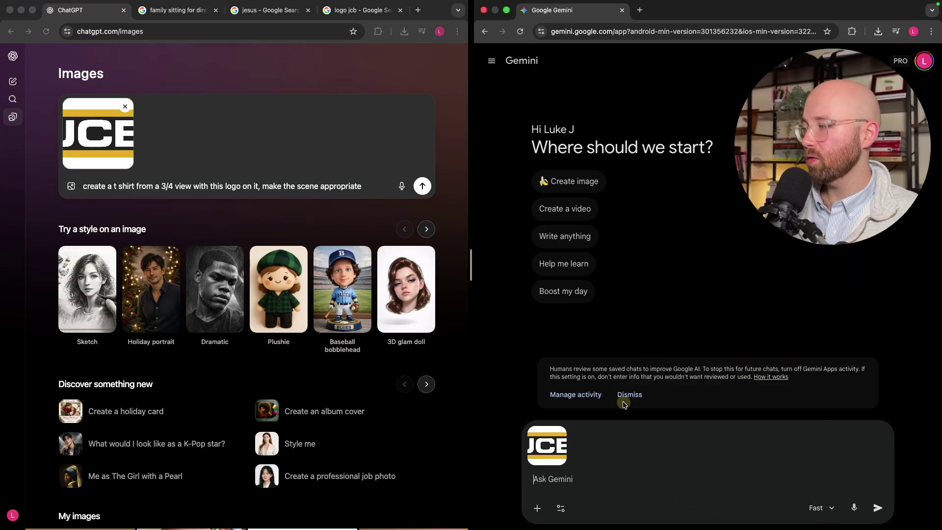
click(628, 395)
triple_click(169, 186)
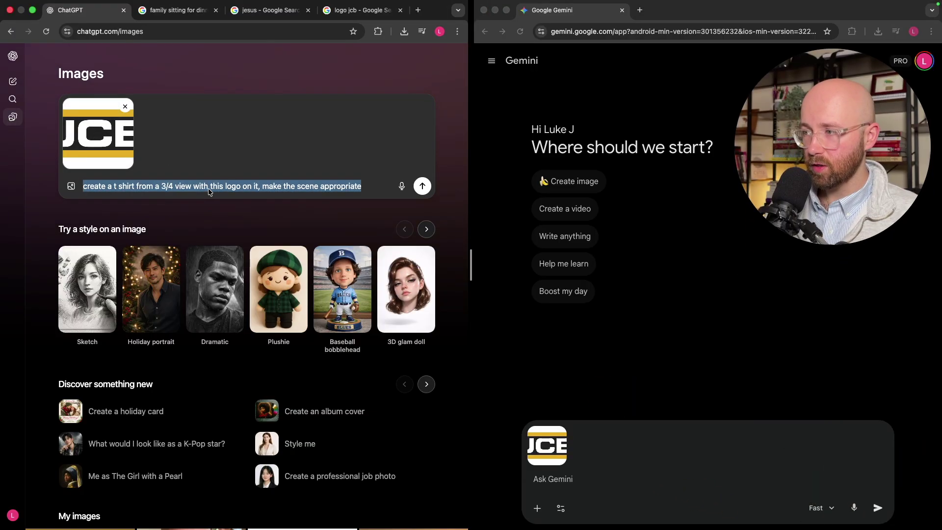
click(628, 485)
key(super+v)
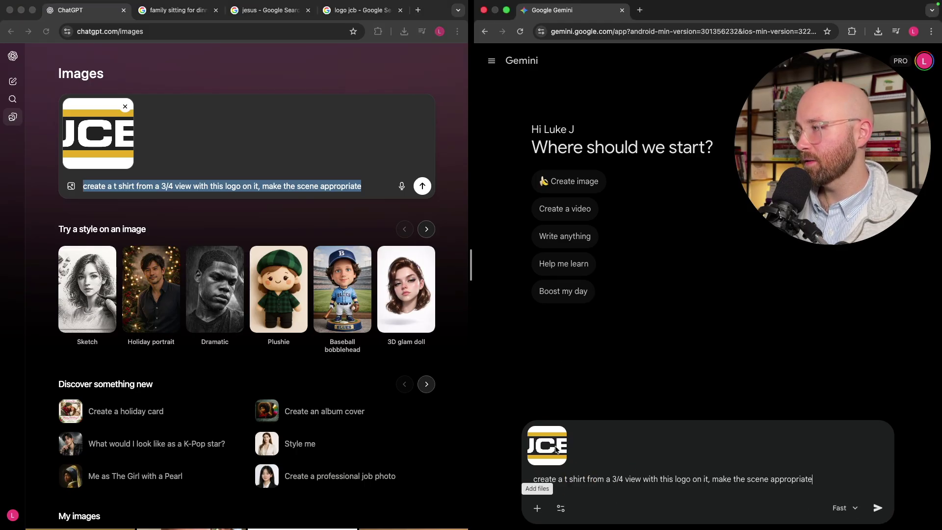
click(575, 186)
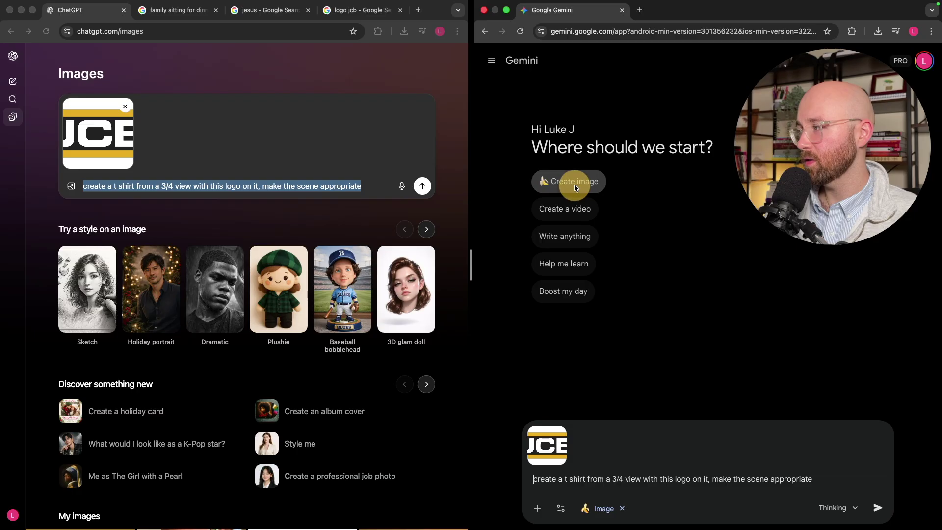
click(877, 507)
click(422, 186)
Send the JCB t-shirt request to ChatGPT, duplicate the ChatGPT and Gemini tabs, and start a new chat
click(423, 187)
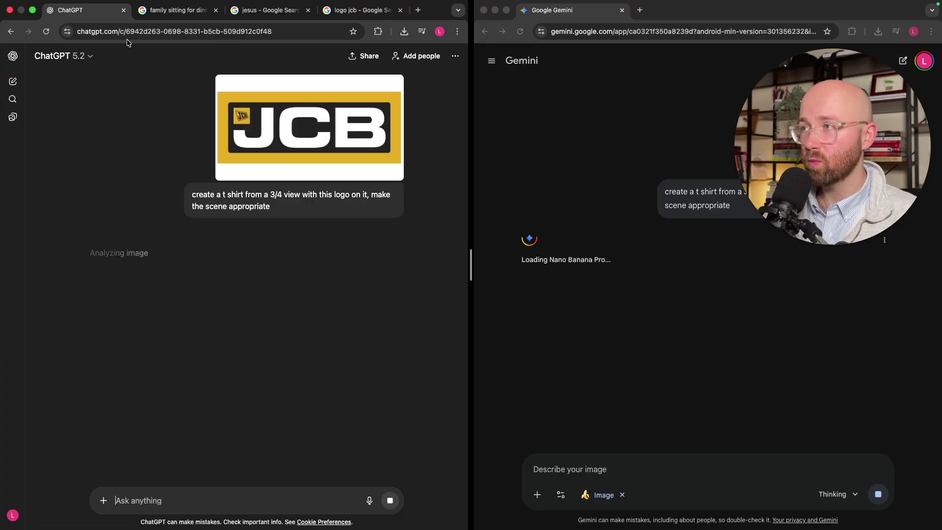
right_click(93, 10)
key(Escape)
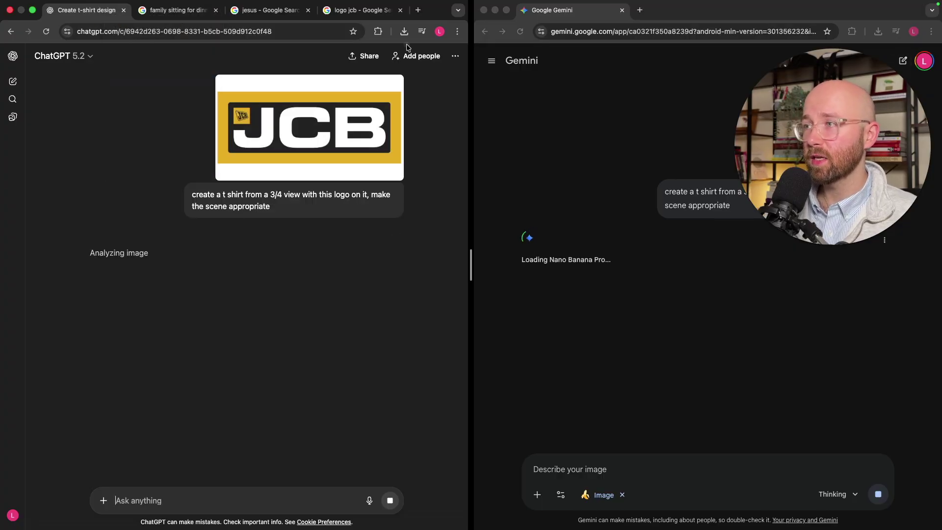
right_click(550, 8)
click(123, 116)
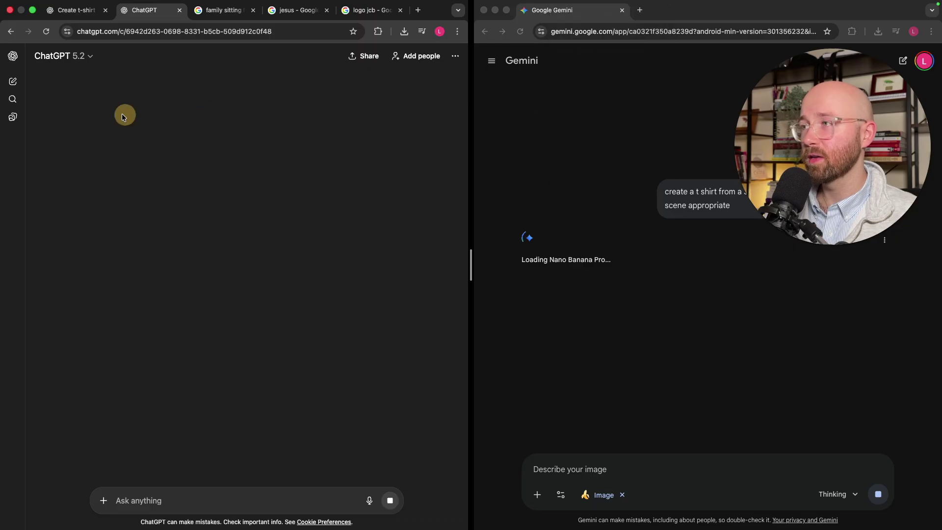
click(14, 82)
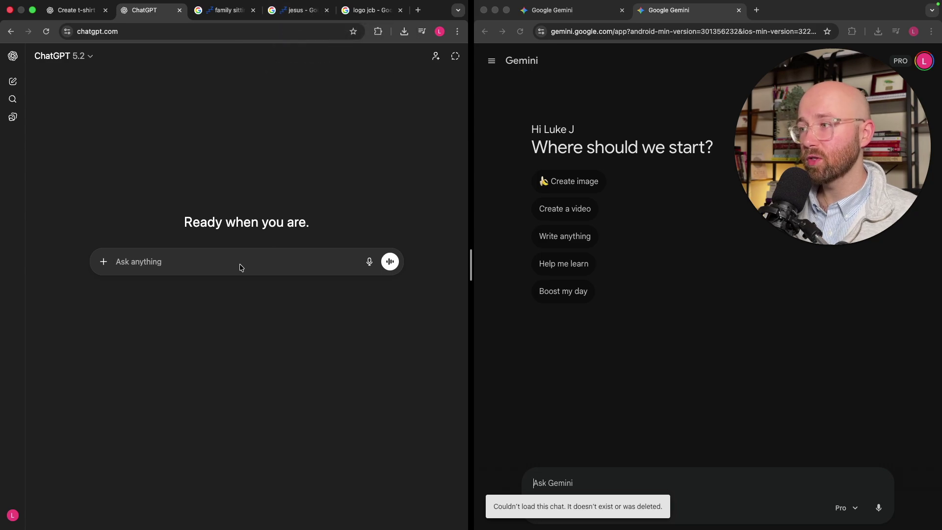
click(216, 13)
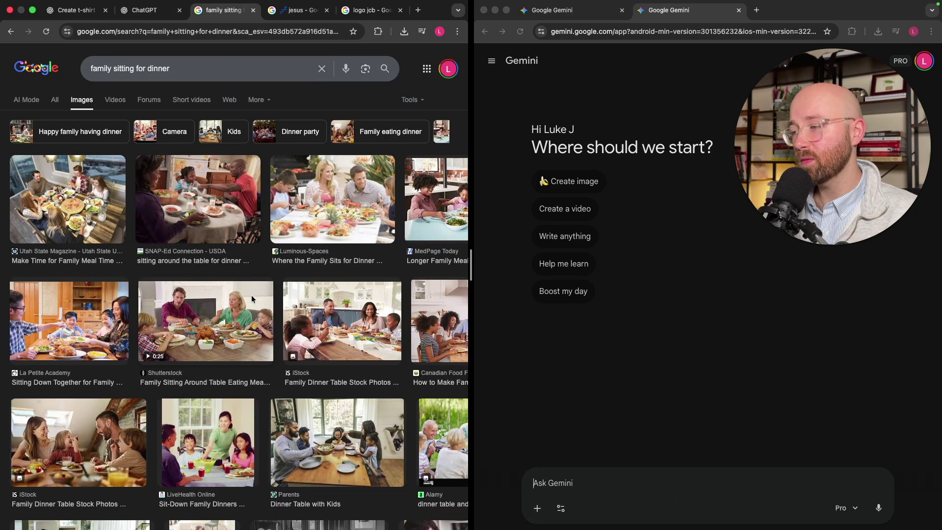
Scroll the dinner results and preview the Family Dynamics at the Dinner Table photo
scroll(251, 295, down, 5)
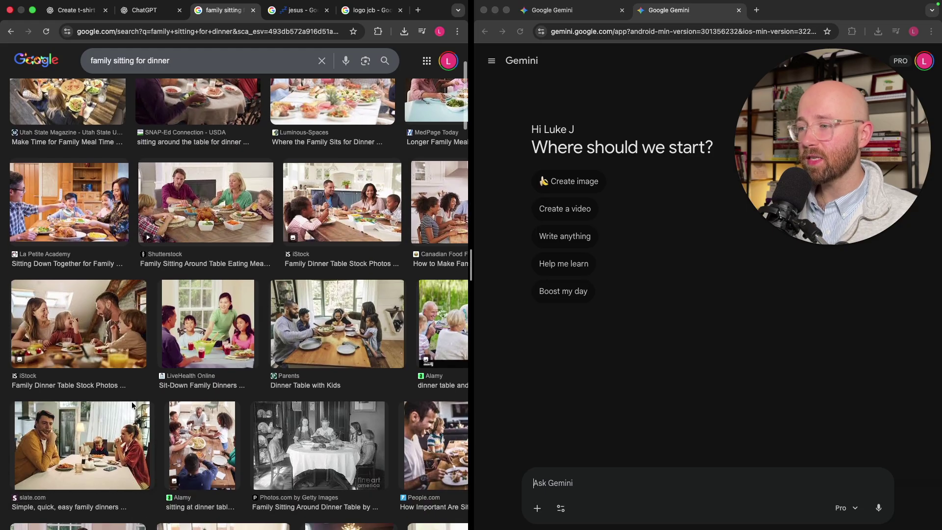
scroll(206, 395, down, 5)
scroll(255, 383, down, 7)
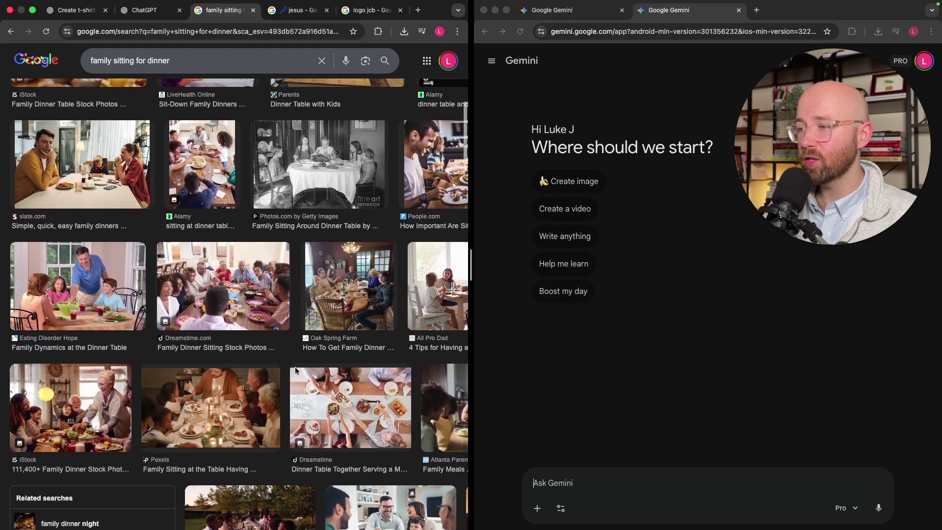
scroll(296, 372, down, 2)
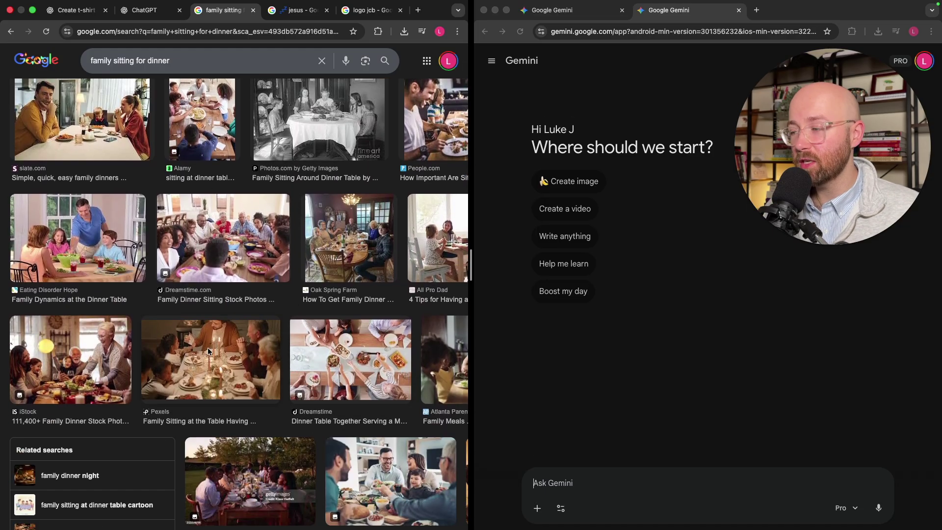
scroll(208, 351, down, 1)
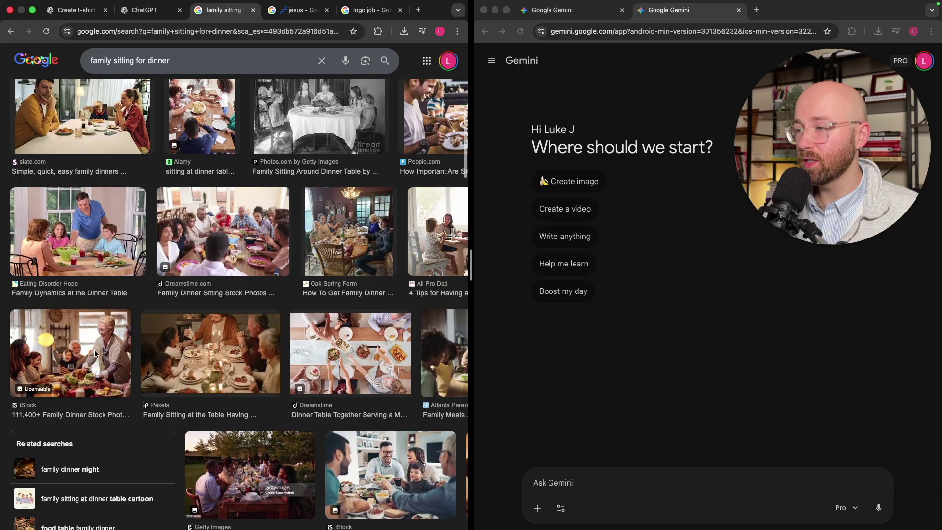
click(112, 263)
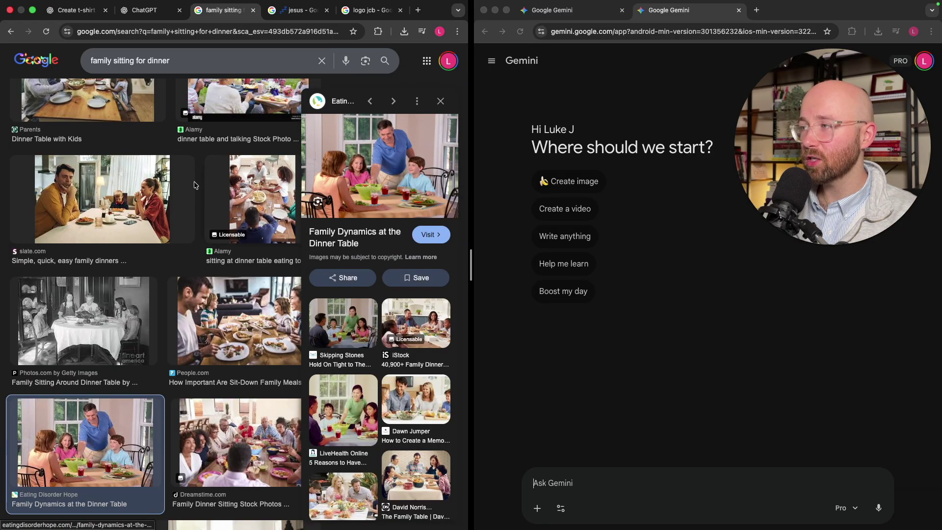
scroll(207, 294, up, 5)
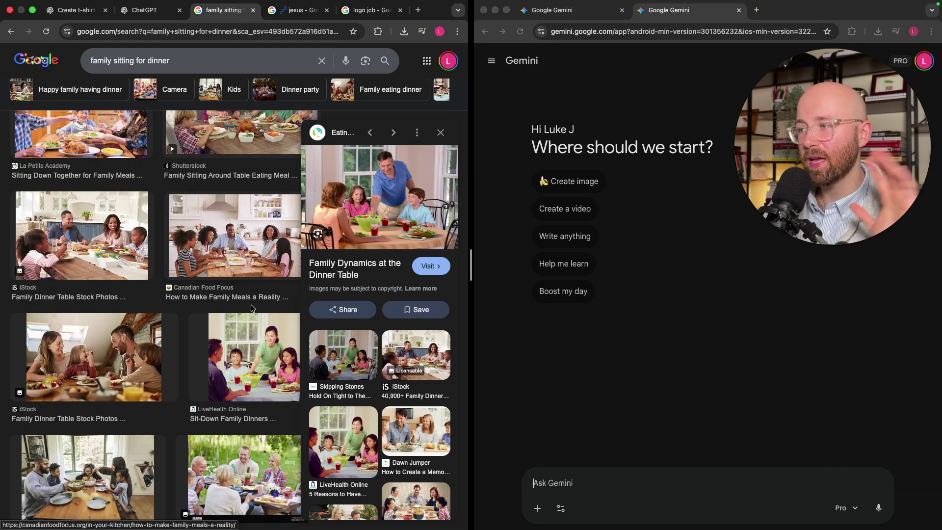
scroll(248, 309, up, 5)
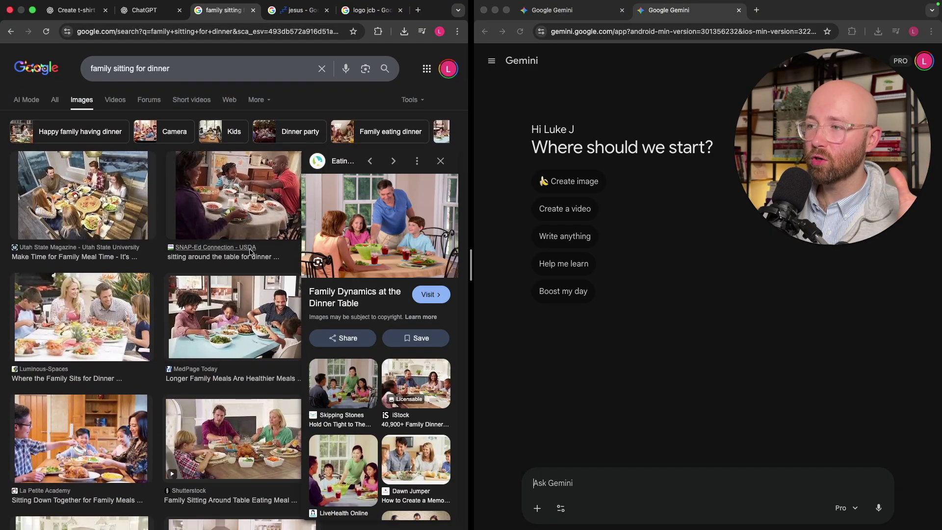
Copy the family photo and return to the JCB t-shirt chats in ChatGPT and Gemini
right_click(396, 225)
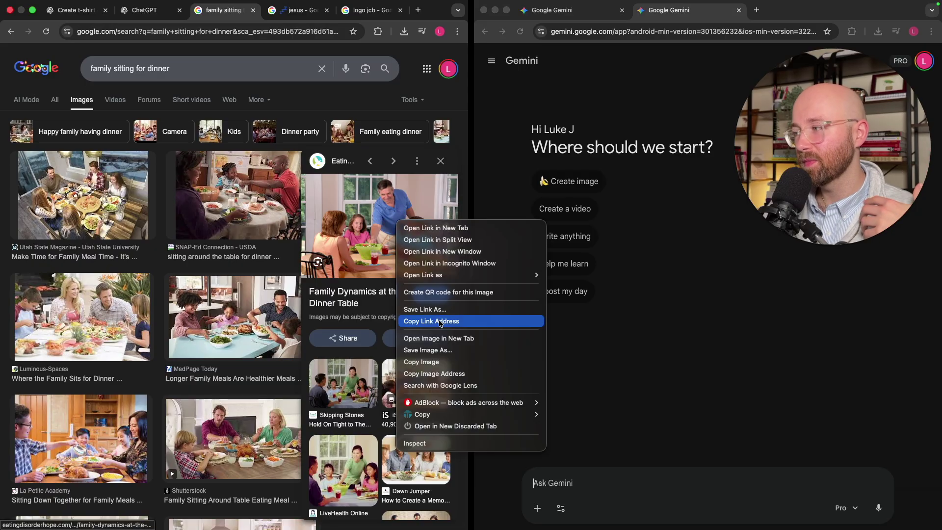
click(421, 362)
click(84, 9)
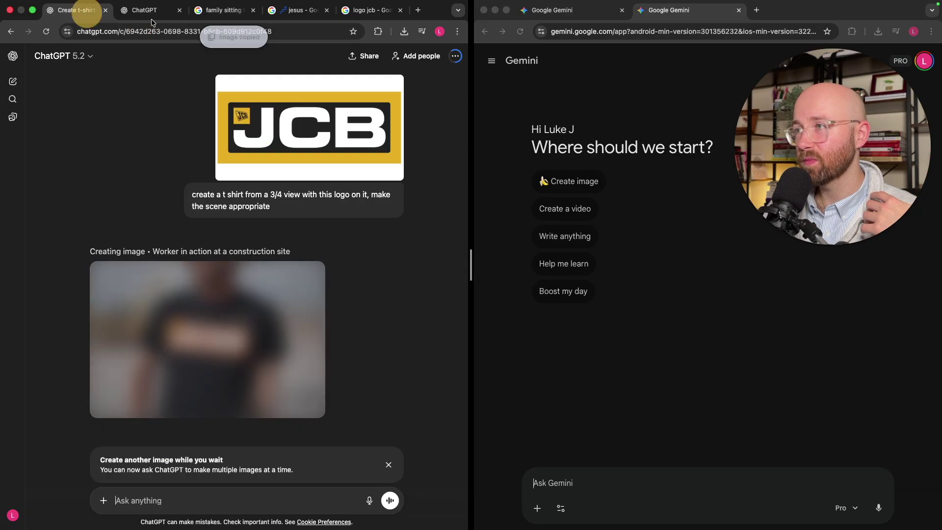
click(551, 10)
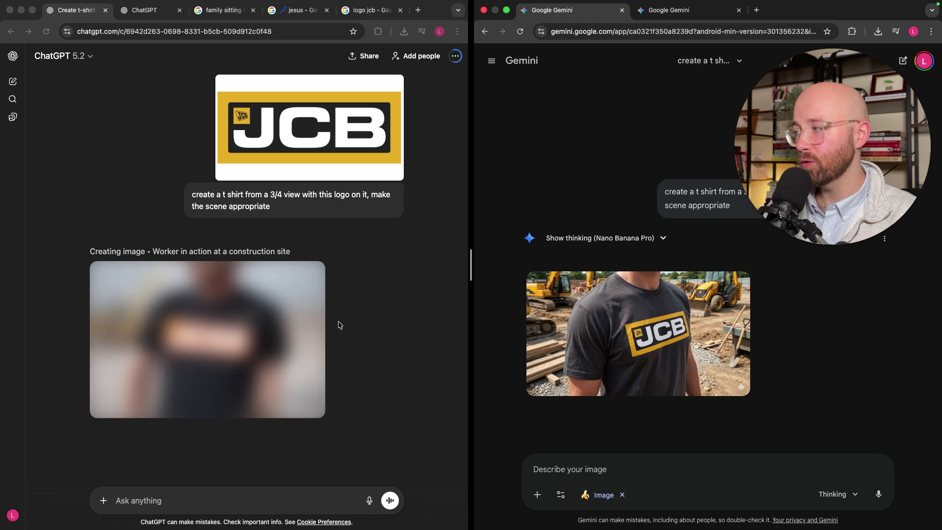
Enlarge Gemini's JCB t-shirt image, close it, then switch to the empty ChatGPT chat
click(622, 323)
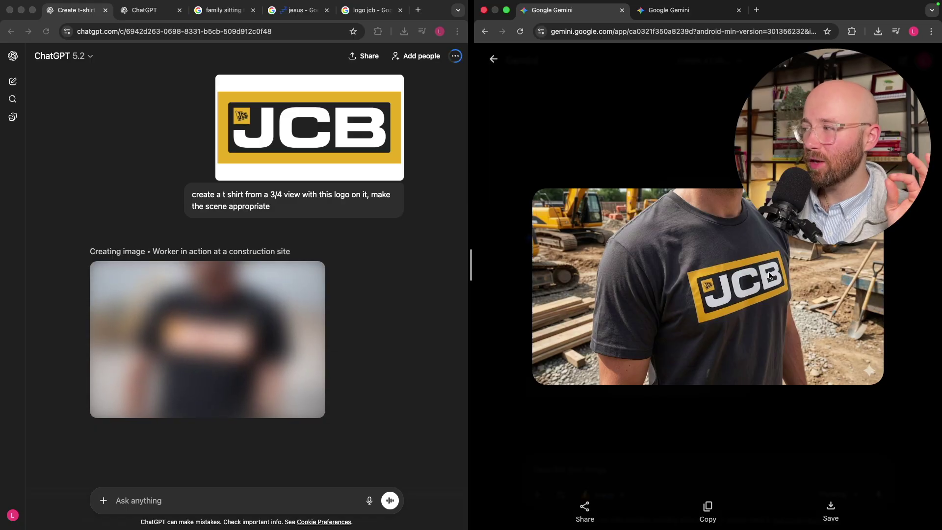
click(626, 138)
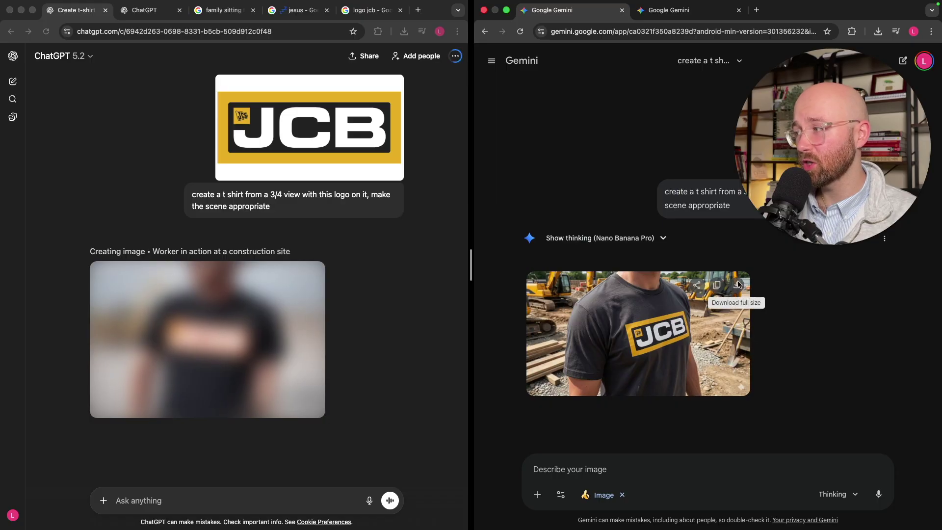
click(185, 298)
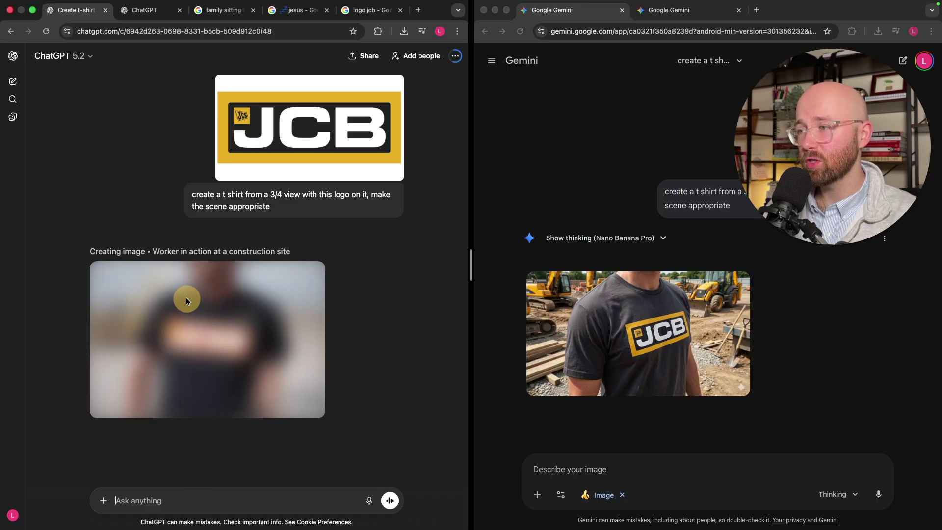
click(153, 11)
Paste the family photo into the ChatGPT prompt and a fresh Gemini chat
click(269, 261)
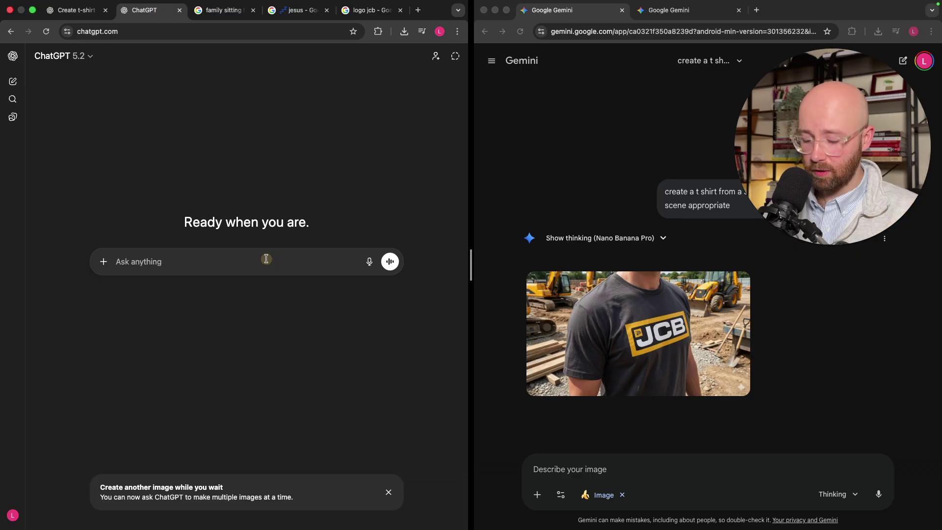
key(super+v)
click(668, 10)
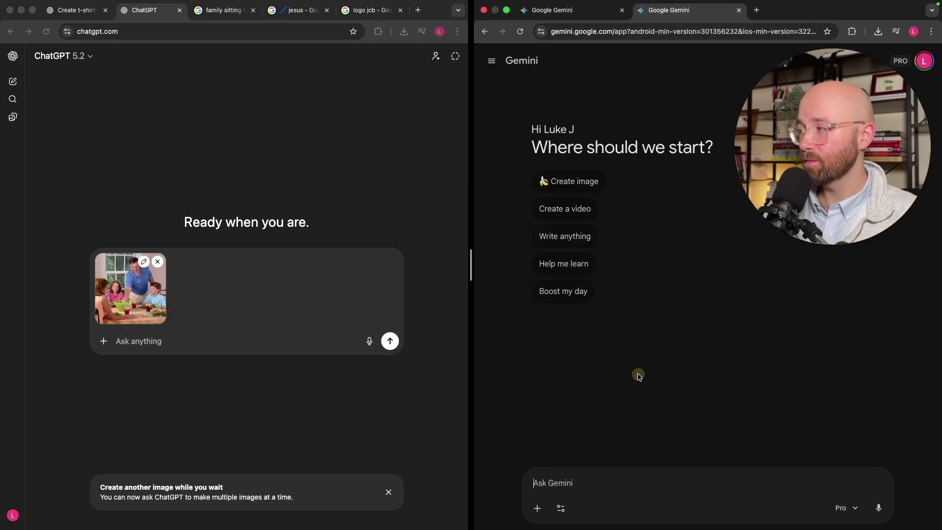
key(super+v)
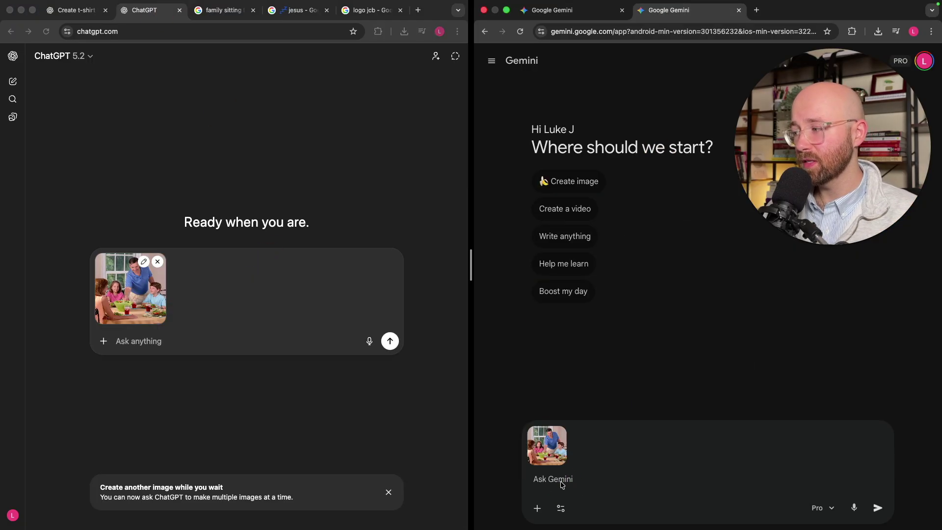
Enter the prompt 'age the family by 10 years' and turn on image creation in ChatGPT
text(age the family by 10 years)
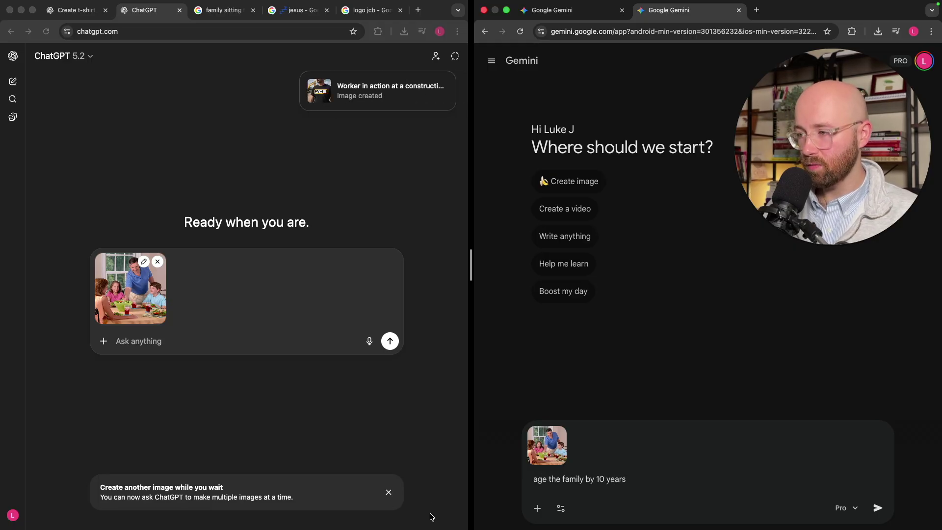
key(super+a)
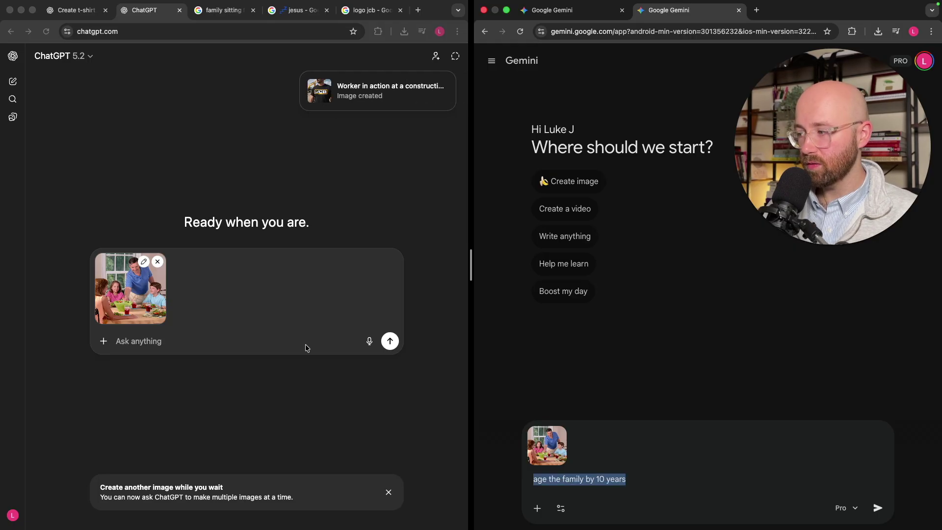
click(190, 339)
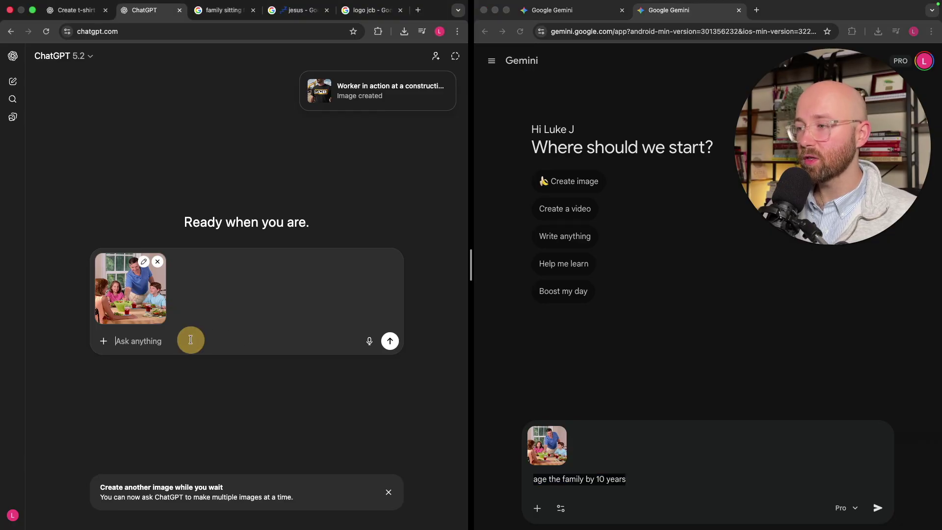
click(103, 341)
click(138, 403)
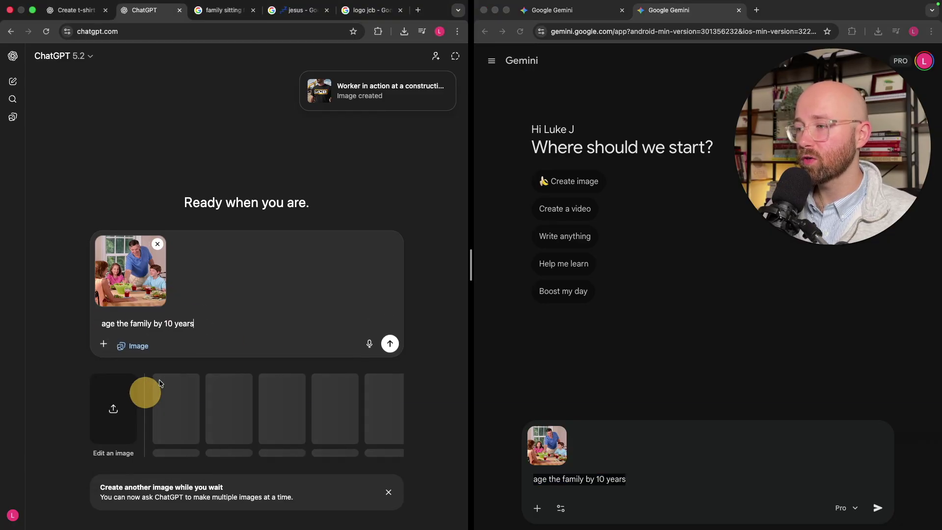
Switch Gemini to image creation and send the aging request to both ChatGPT and Gemini
click(569, 167)
click(567, 183)
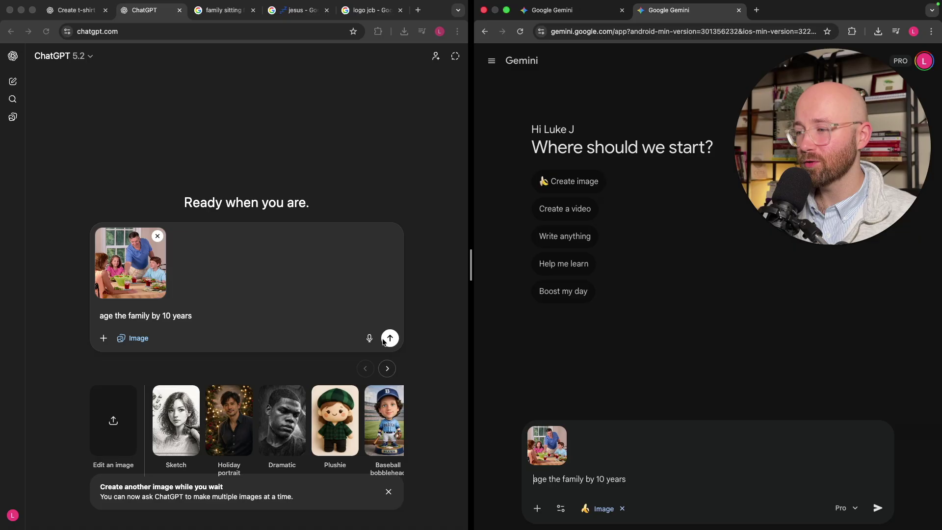
click(96, 491)
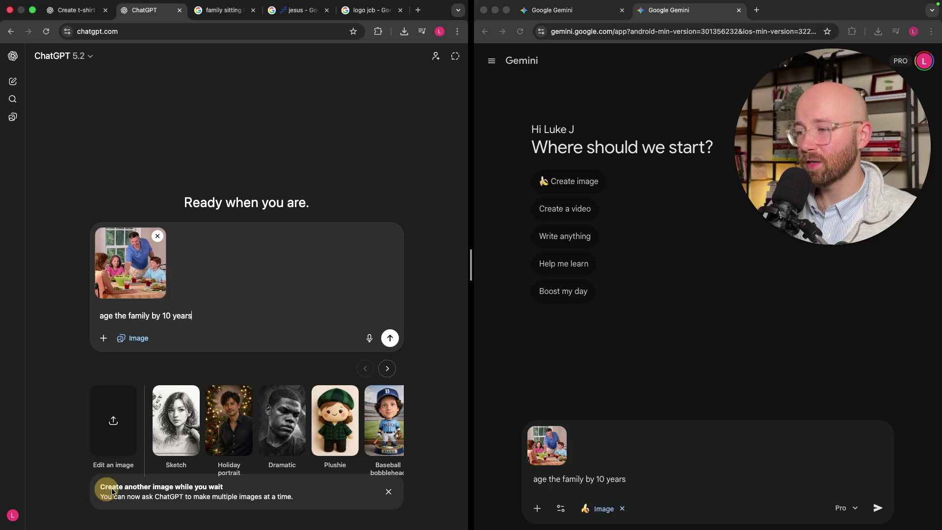
click(389, 338)
click(878, 509)
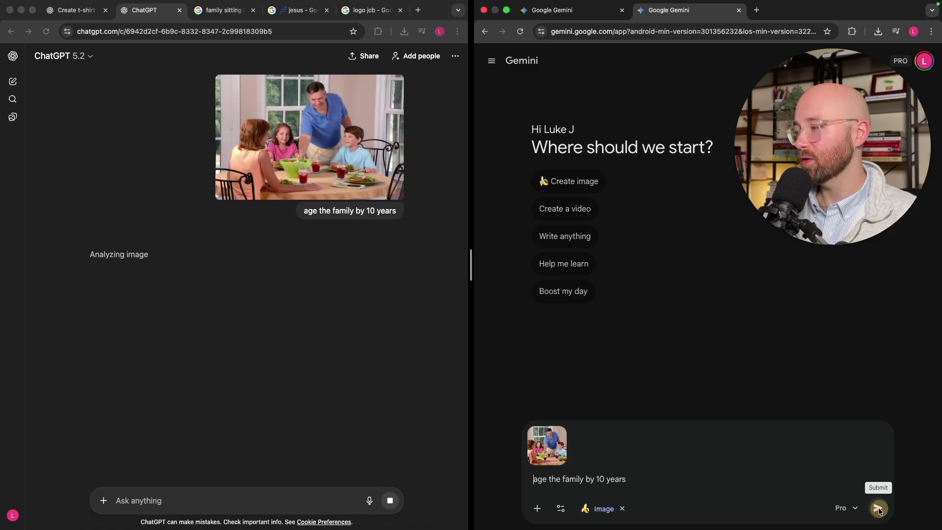
click(878, 509)
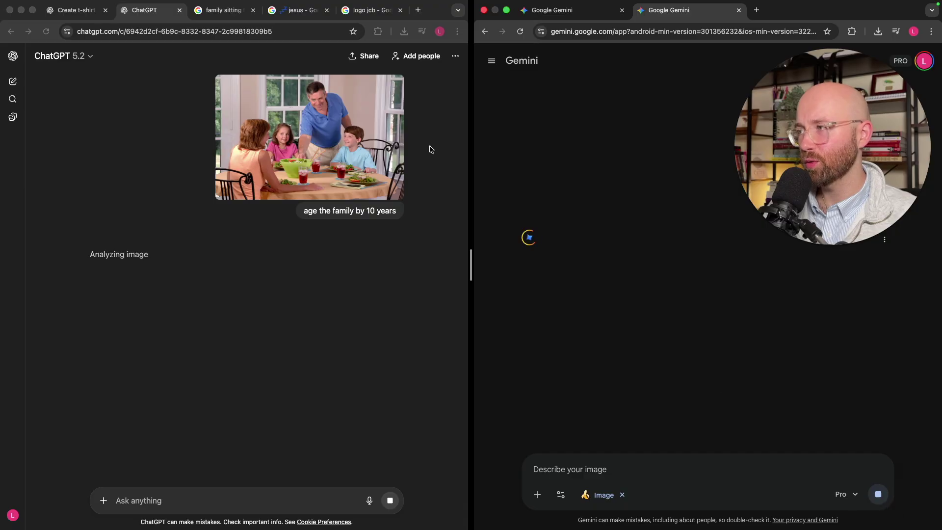
click(54, 11)
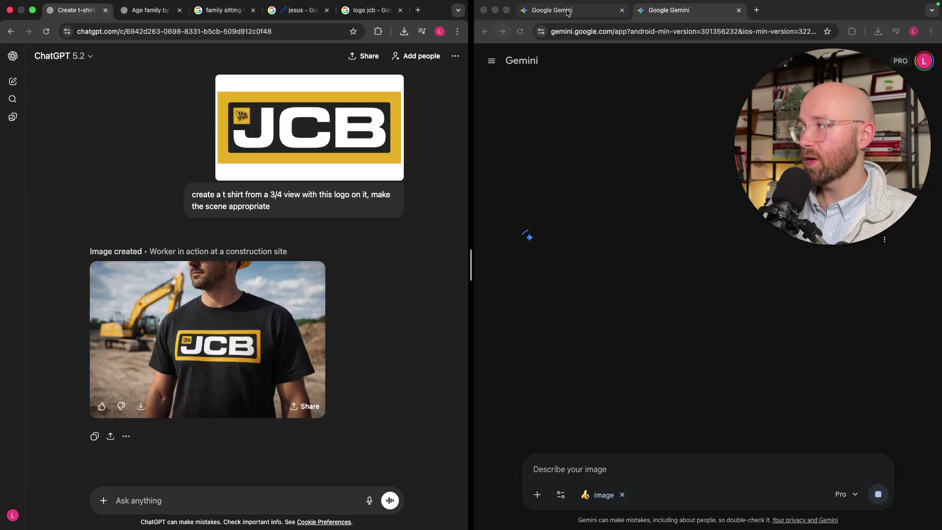
Compare ChatGPT's and Gemini's JCB t-shirt images enlarged, then return to the family-aging chat
click(630, 278)
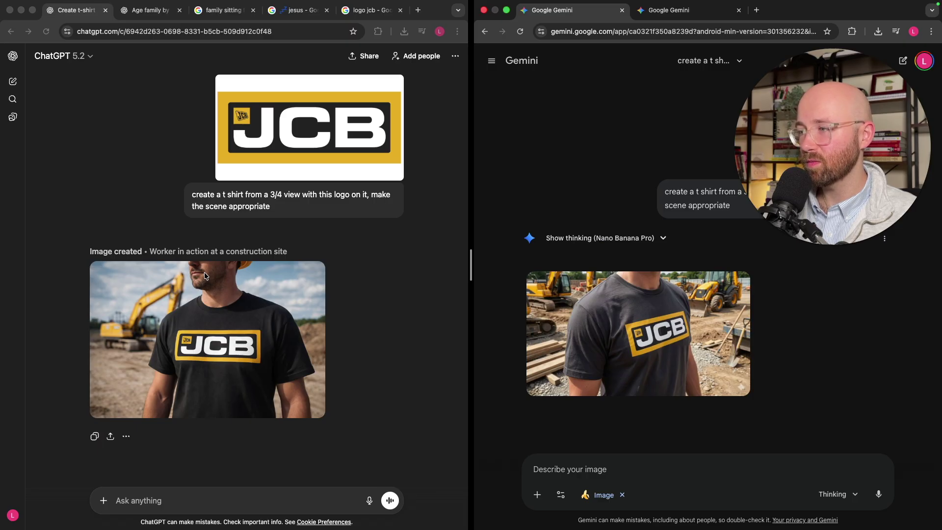
click(232, 287)
click(232, 271)
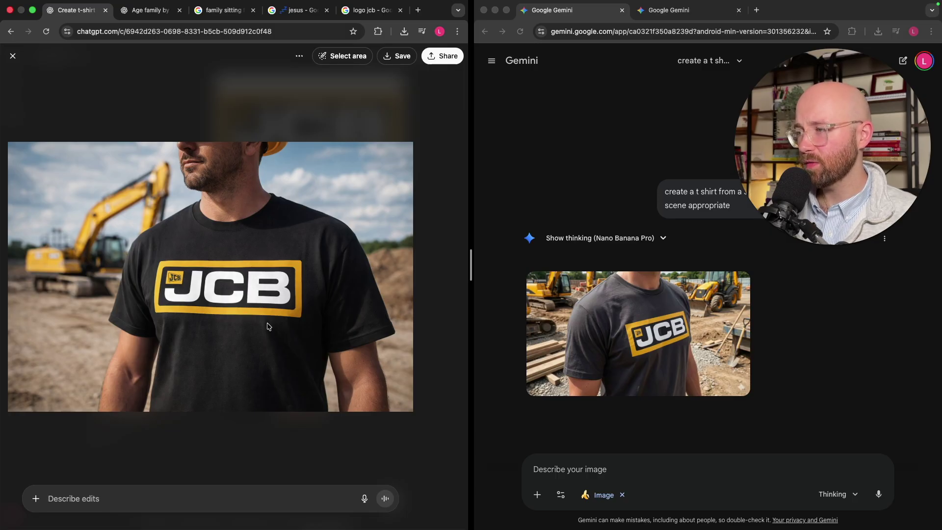
click(639, 334)
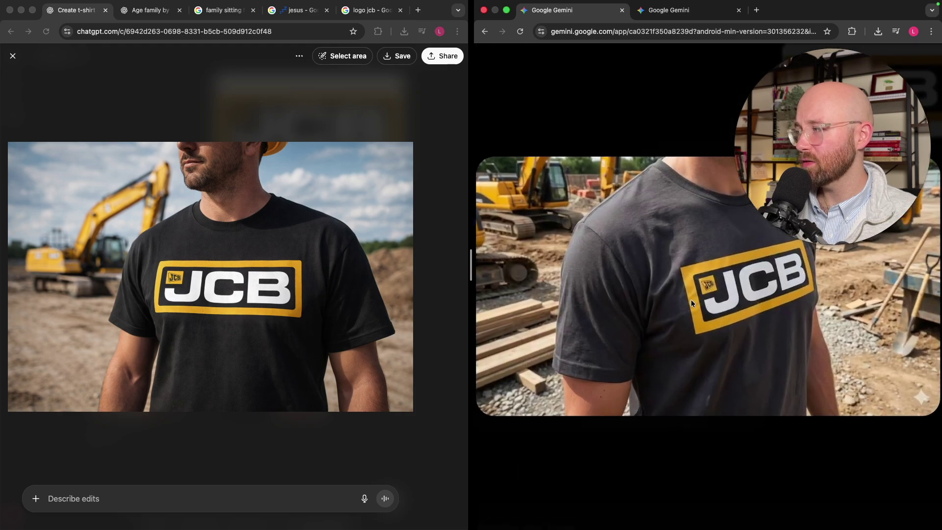
key(Escape)
click(358, 102)
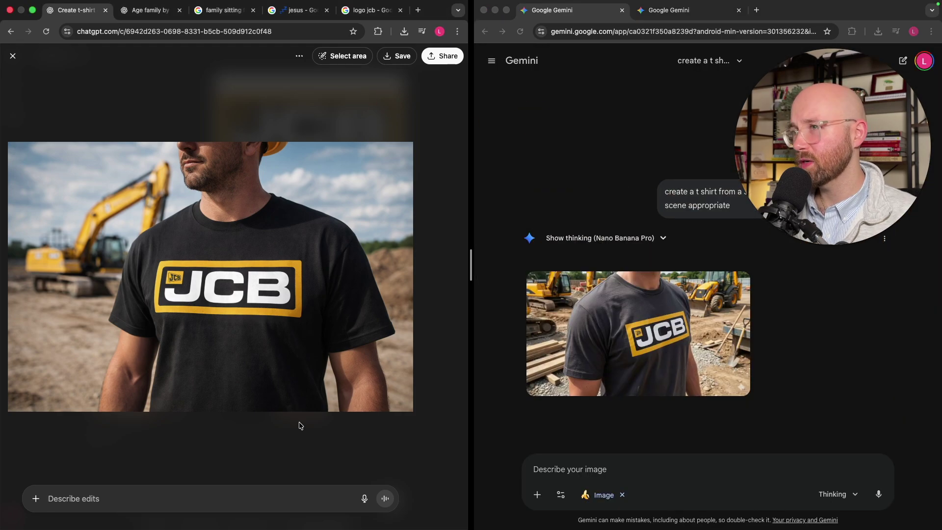
click(13, 56)
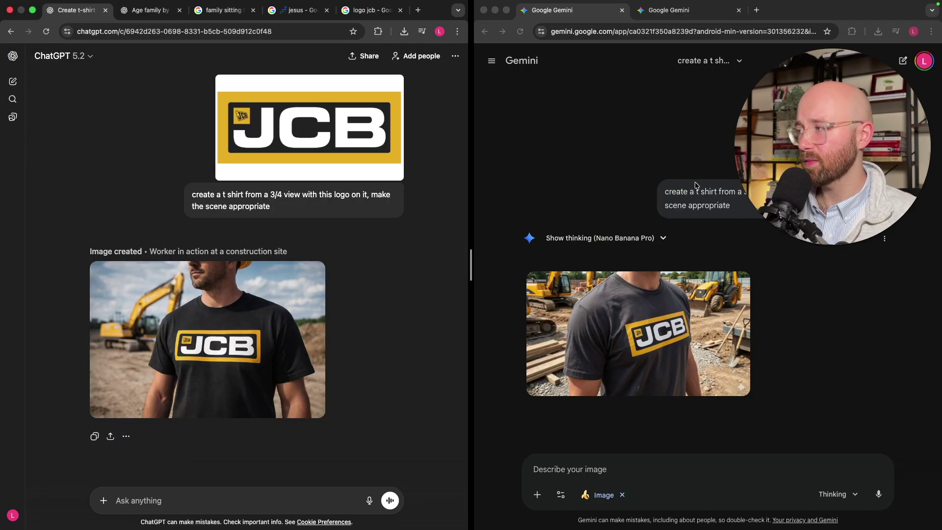
click(149, 10)
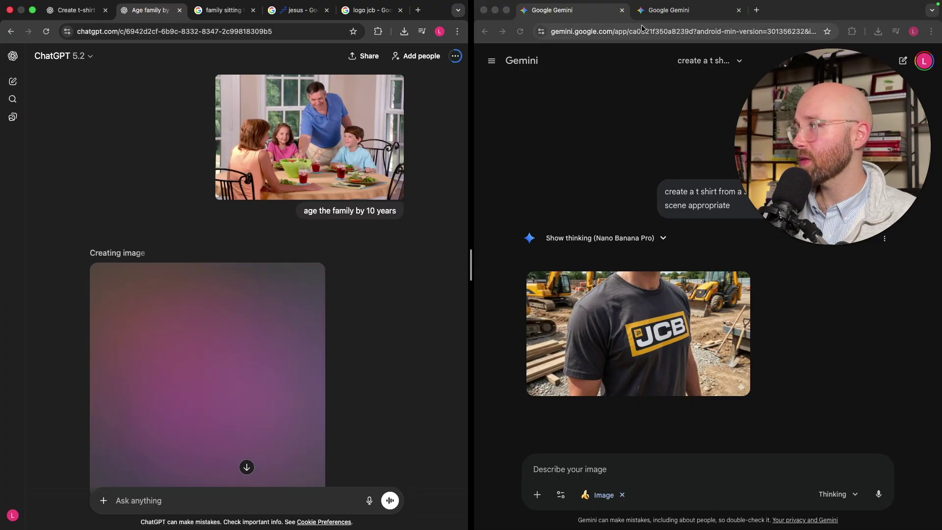
click(668, 10)
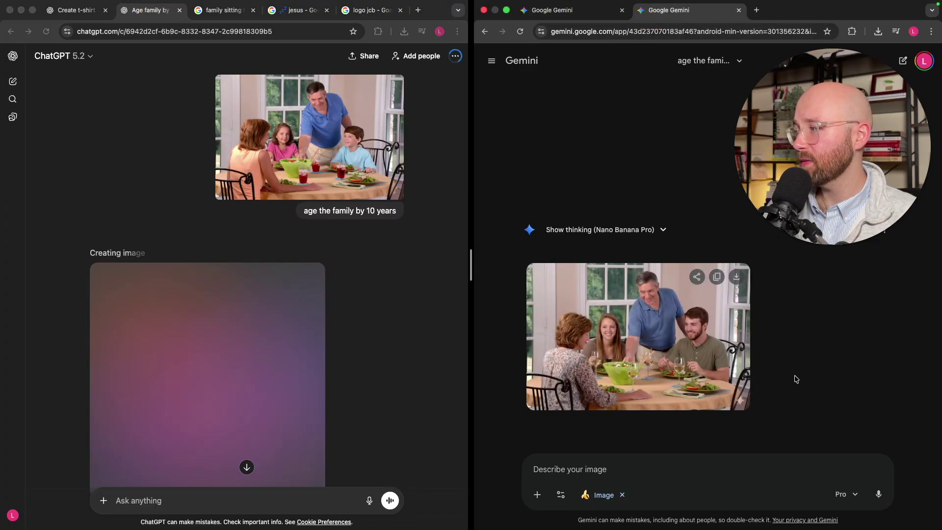
drag(781, 152, 784, 404)
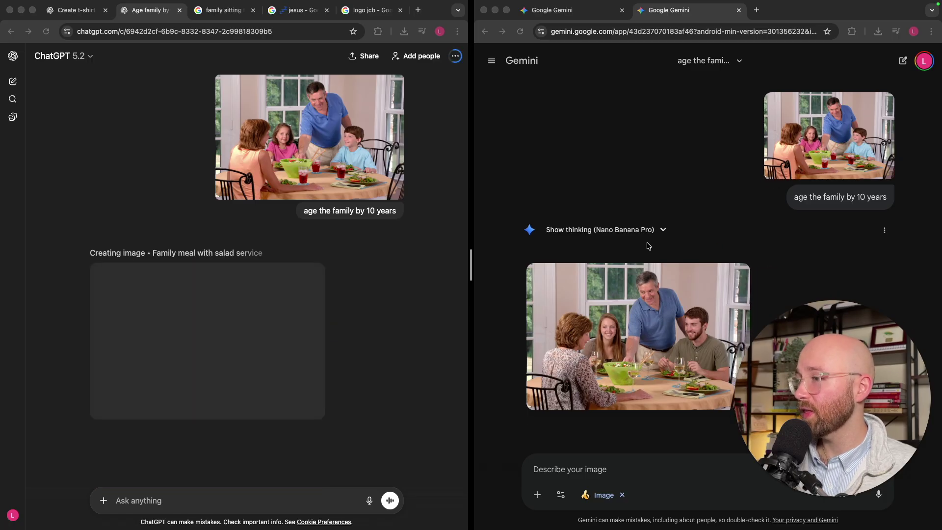
click(806, 140)
drag(829, 383, 827, 87)
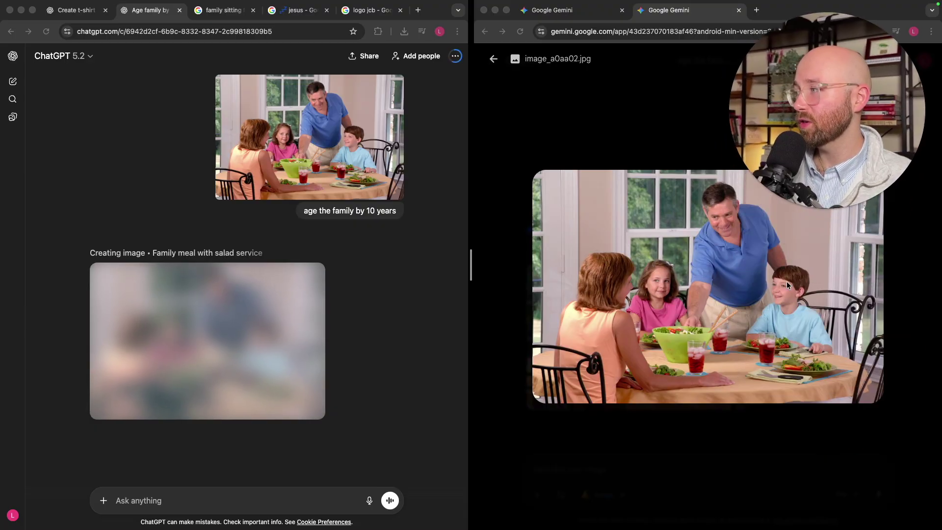
click(705, 147)
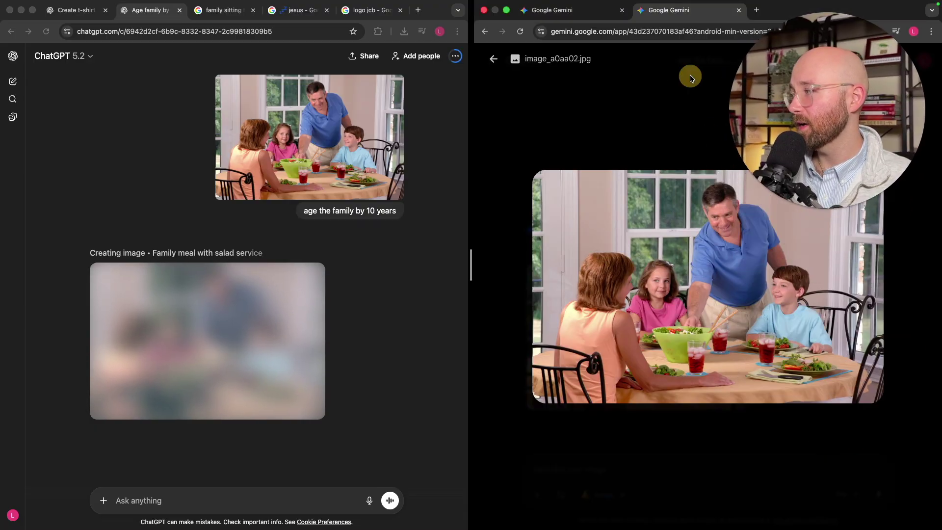
click(689, 76)
click(736, 289)
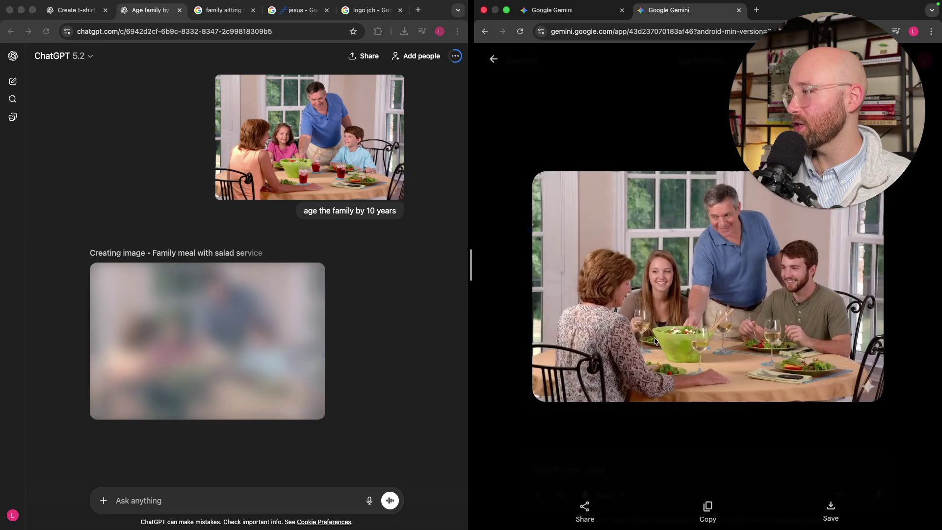
click(634, 115)
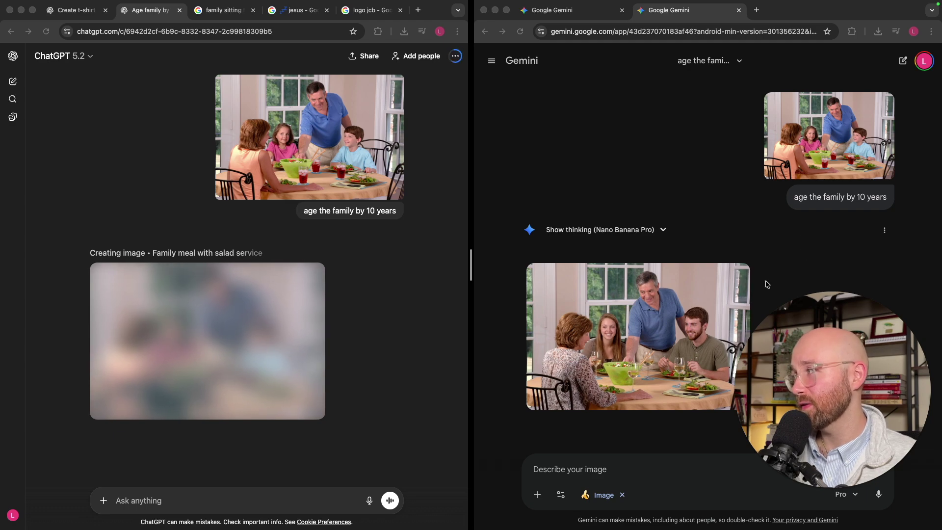
click(826, 144)
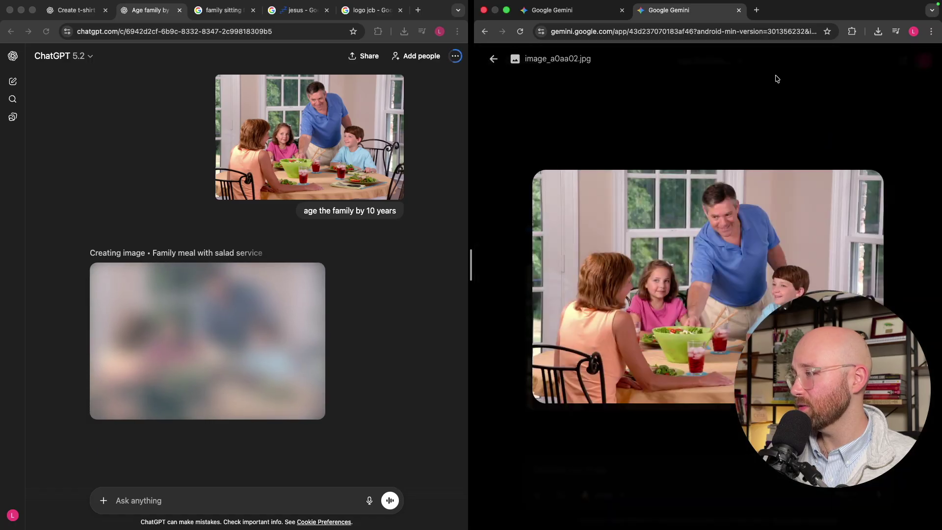
click(785, 104)
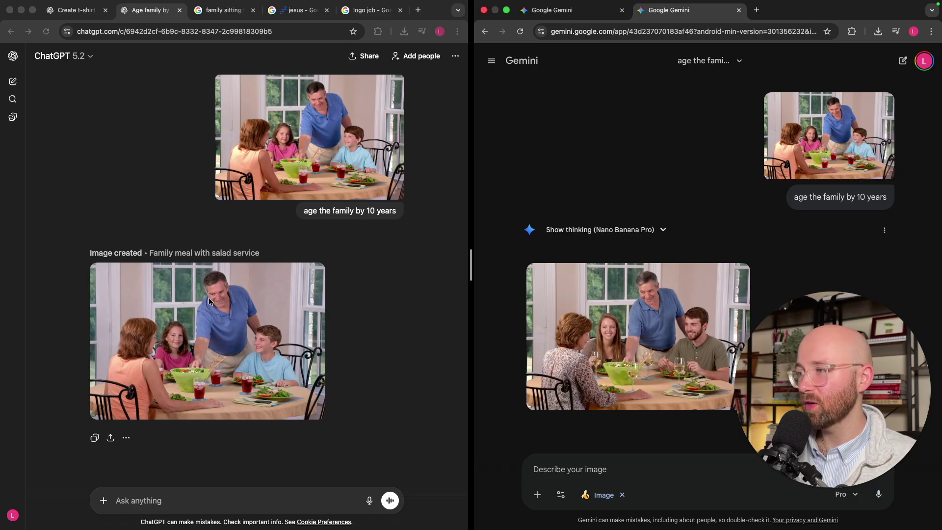
click(226, 304)
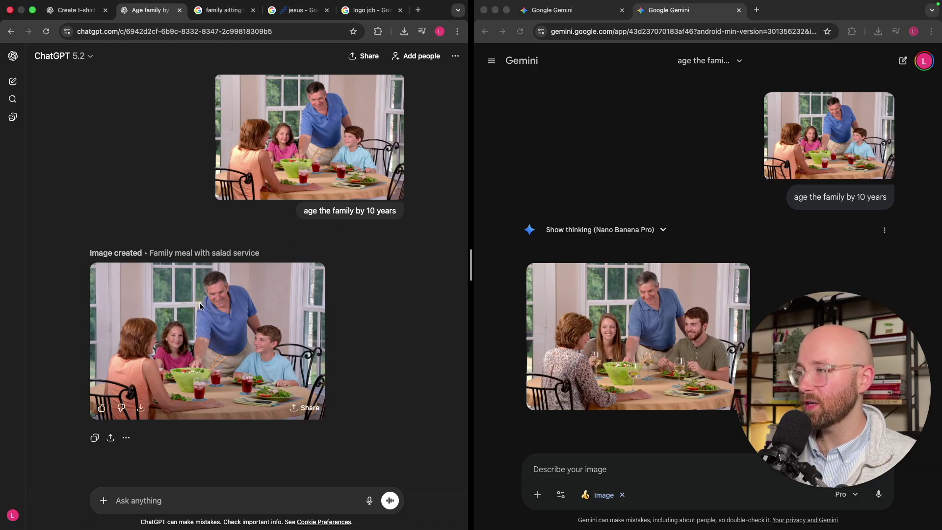
click(210, 307)
click(829, 125)
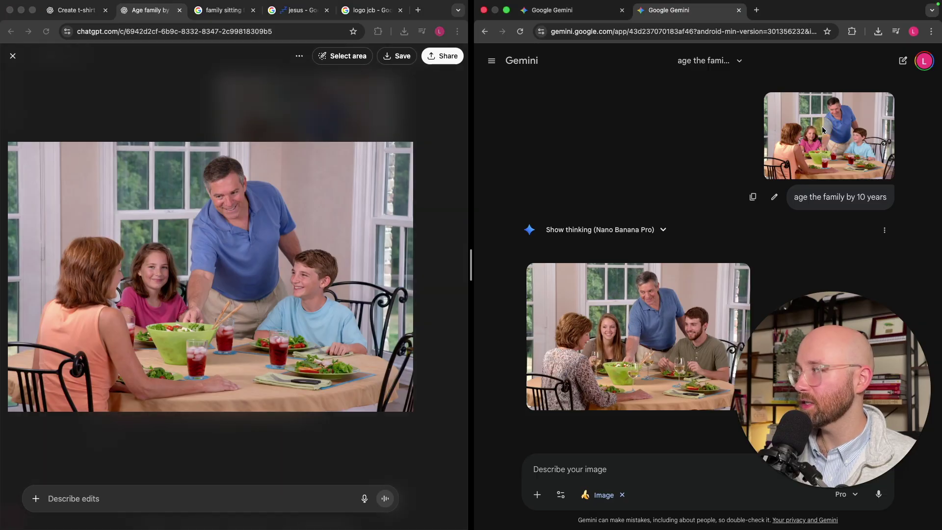
click(822, 126)
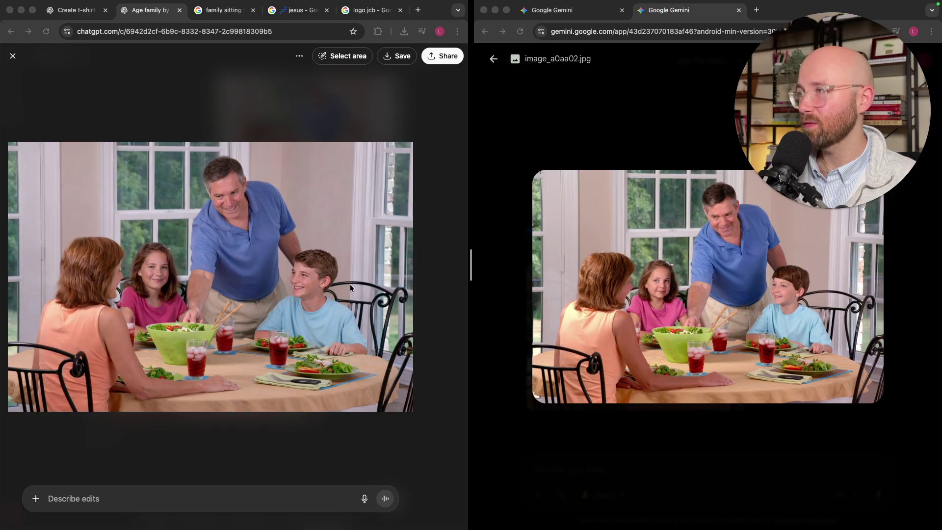
click(346, 118)
click(533, 88)
click(493, 58)
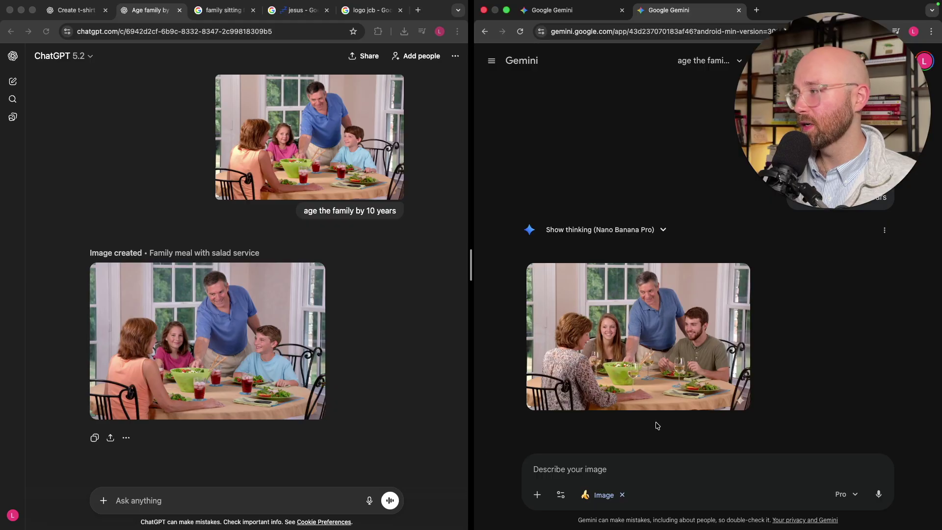
Duplicate the ChatGPT and Gemini pages and start a new empty chat in each
right_click(158, 15)
click(190, 84)
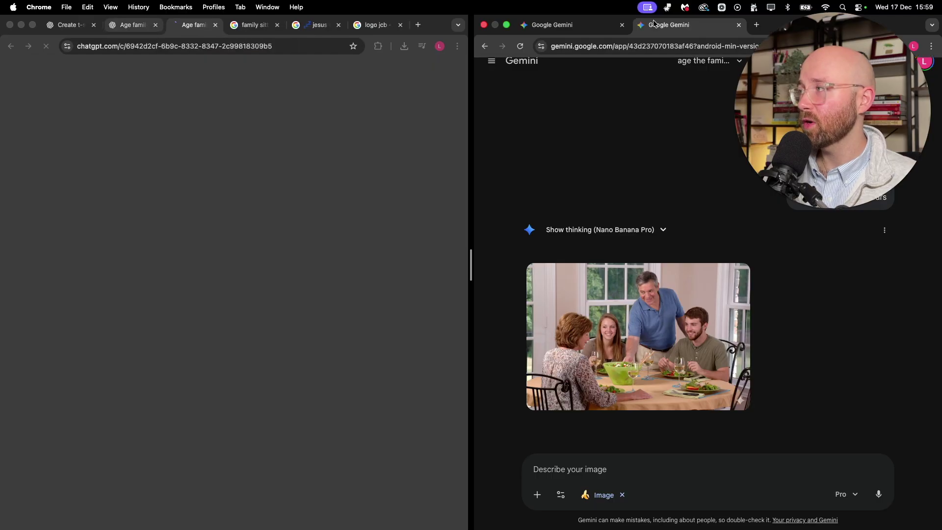
right_click(691, 29)
click(712, 101)
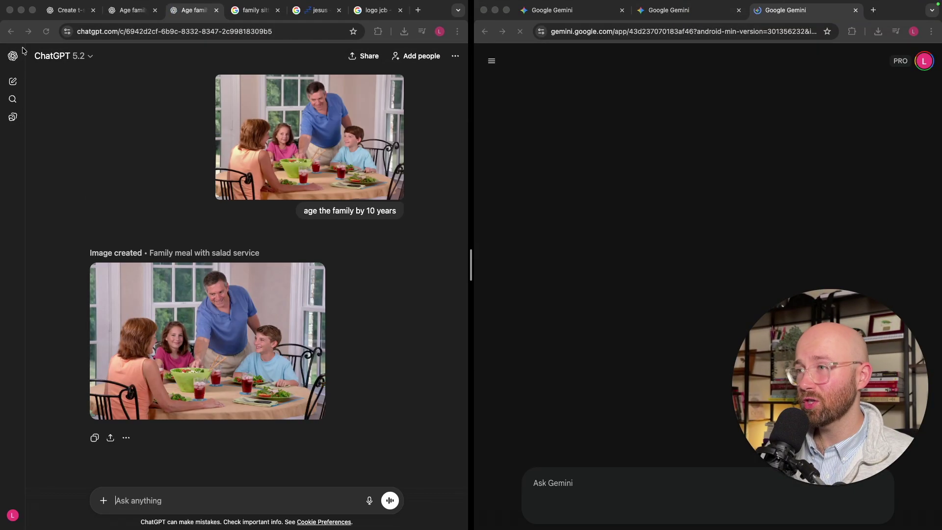
click(13, 83)
click(13, 83)
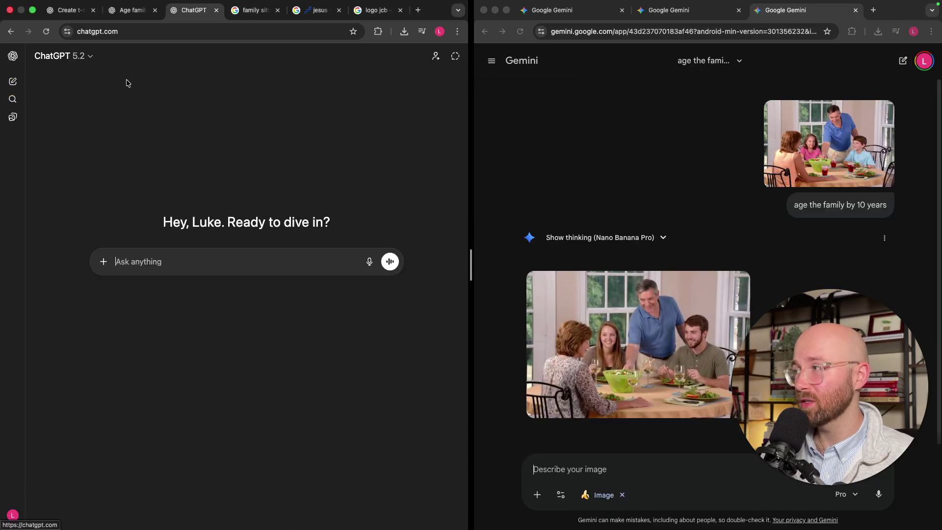
click(491, 60)
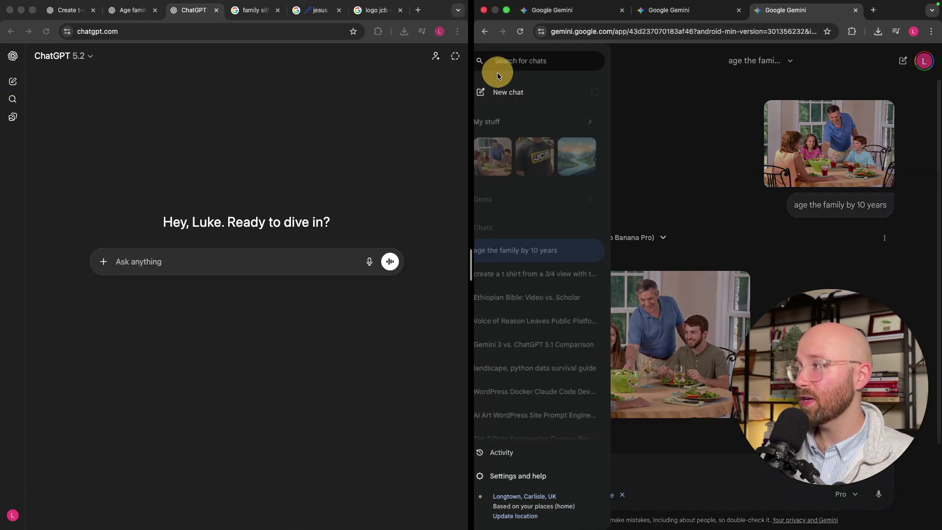
click(608, 82)
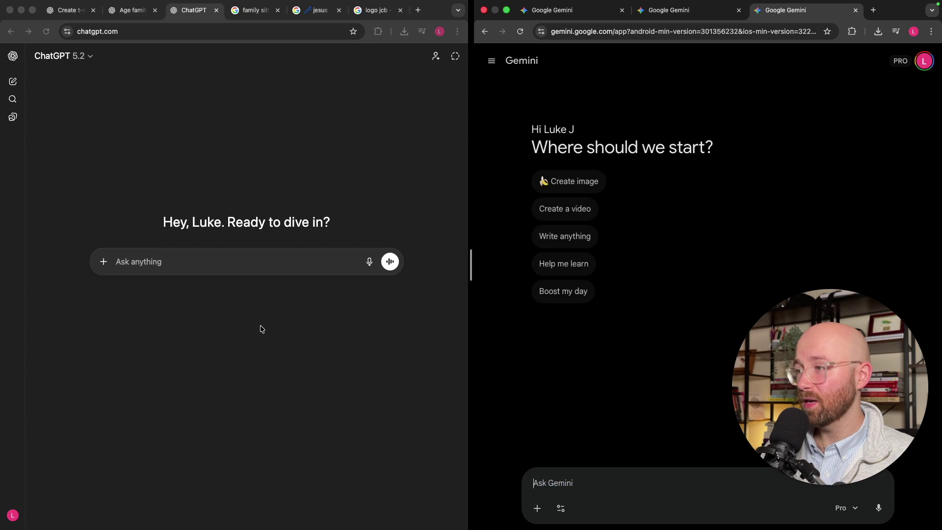
Ask ChatGPT to 'make an image of jesus' face' with Create image enabled
click(192, 261)
text(make an)
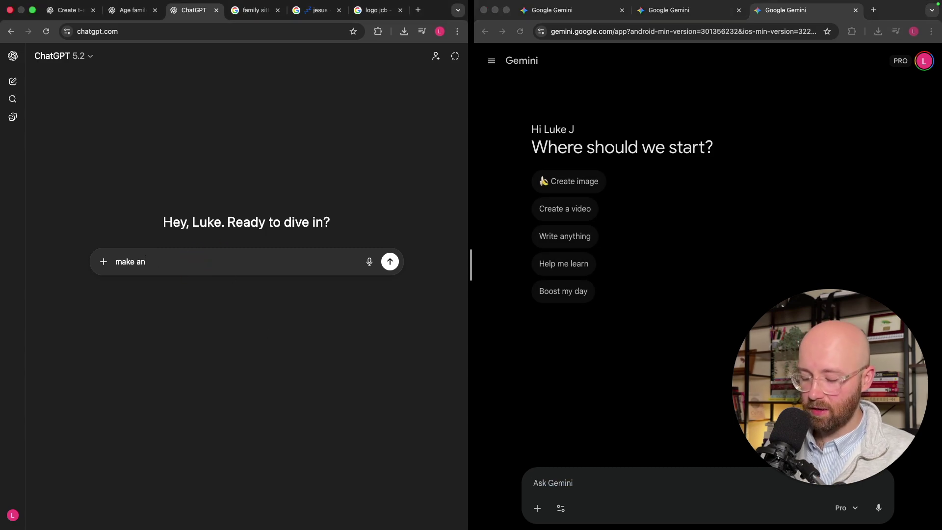
text( image of jesus' face)
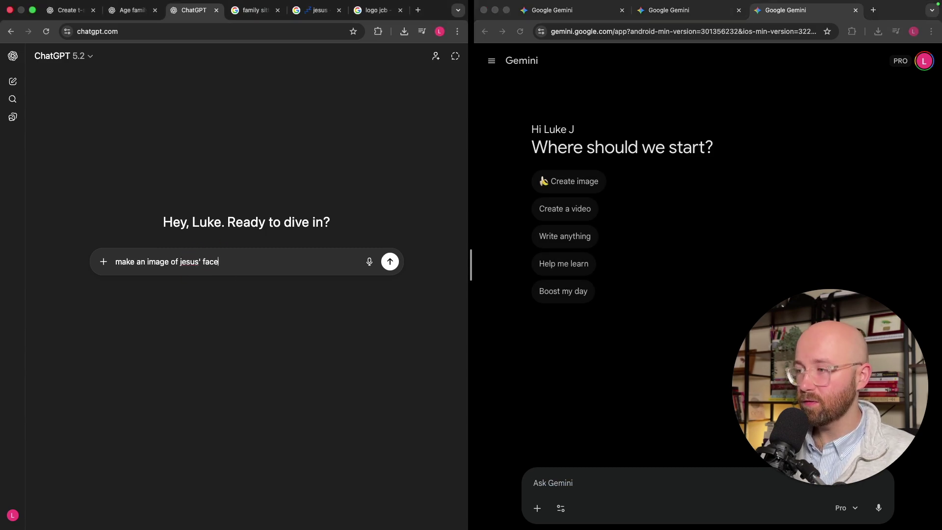
key(super+a)
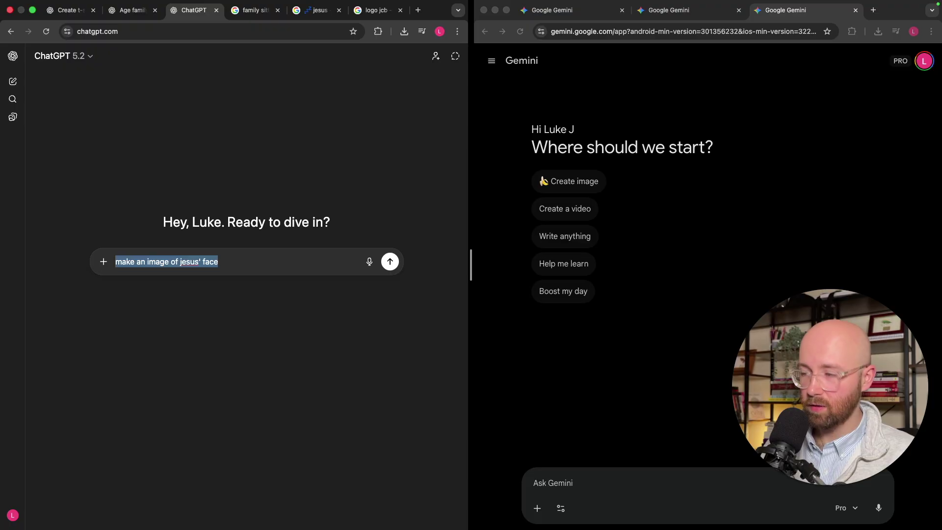
click(103, 261)
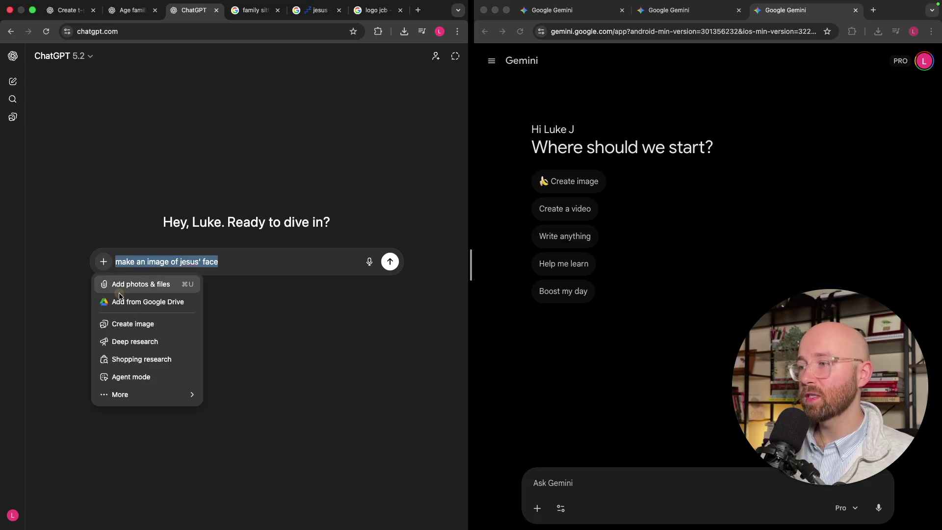
click(131, 324)
click(396, 266)
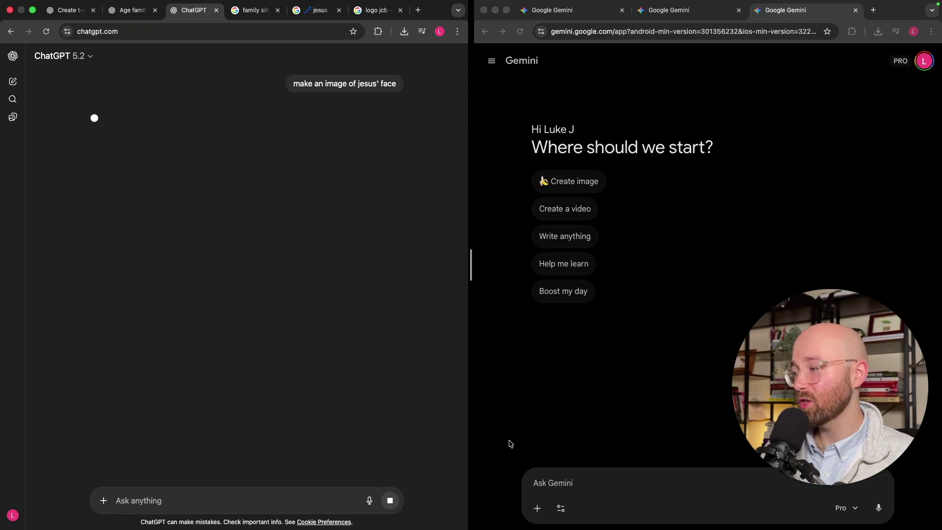
Send the same Jesus face prompt to Gemini with image creation selected
click(556, 479)
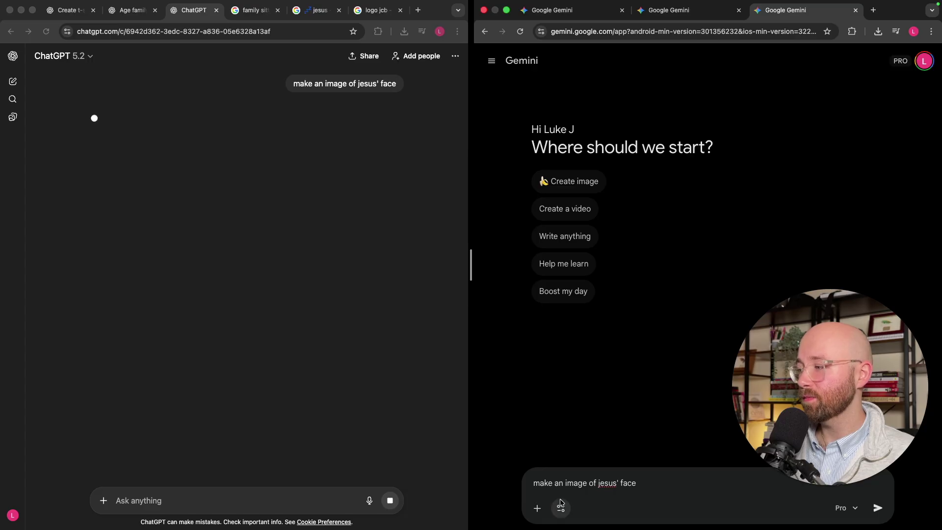
click(537, 507)
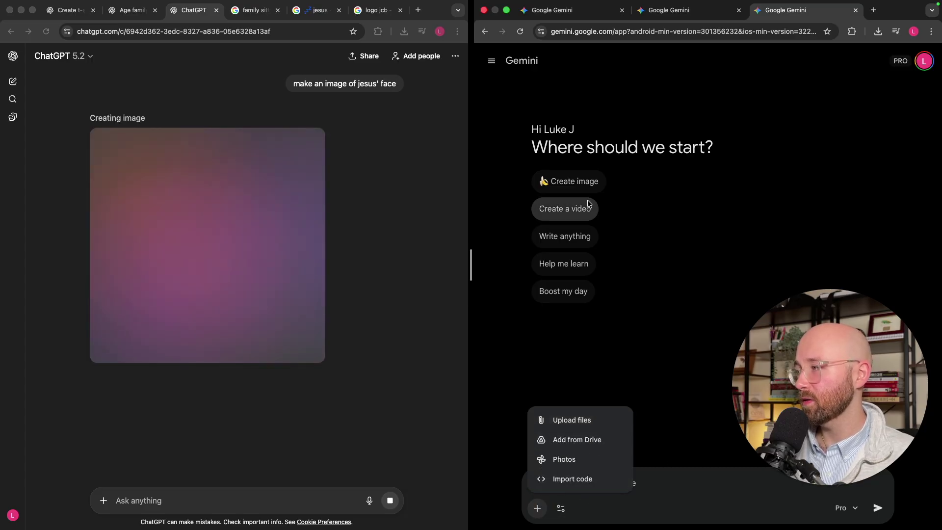
click(588, 182)
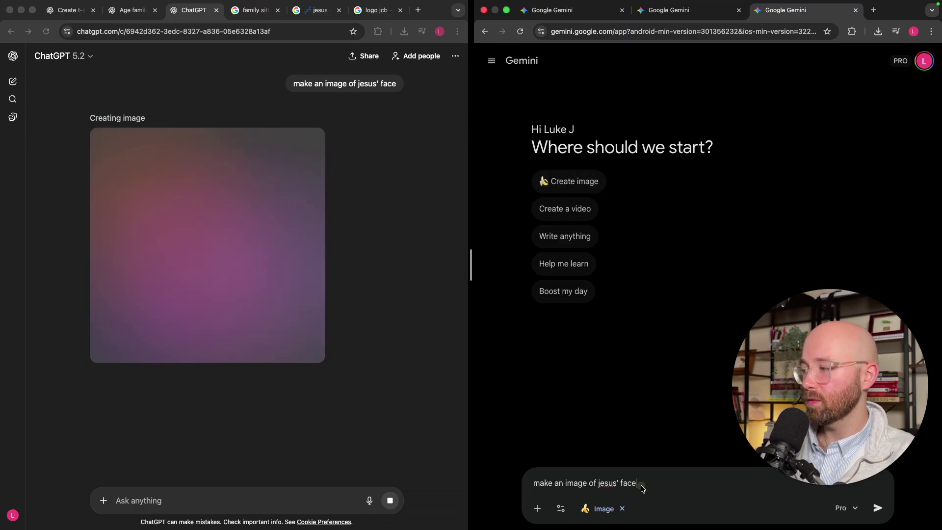
key(Return)
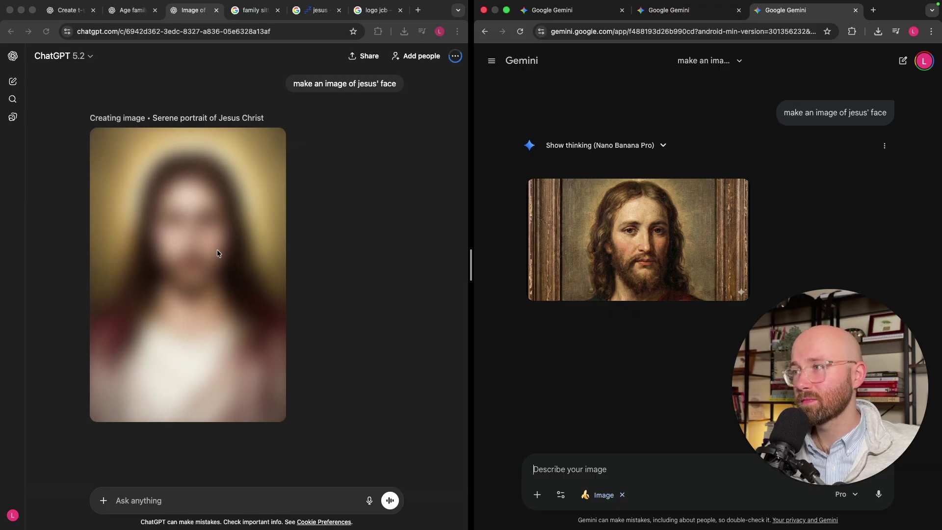
View Gemini's framed Jesus portrait full size, then return to the chat as ChatGPT's portrait finishes
click(701, 249)
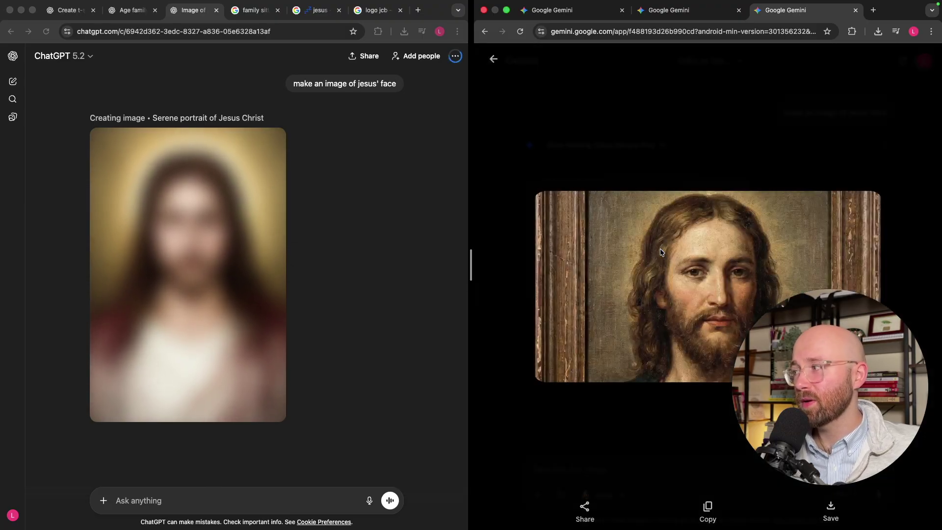
drag(857, 376, 866, 101)
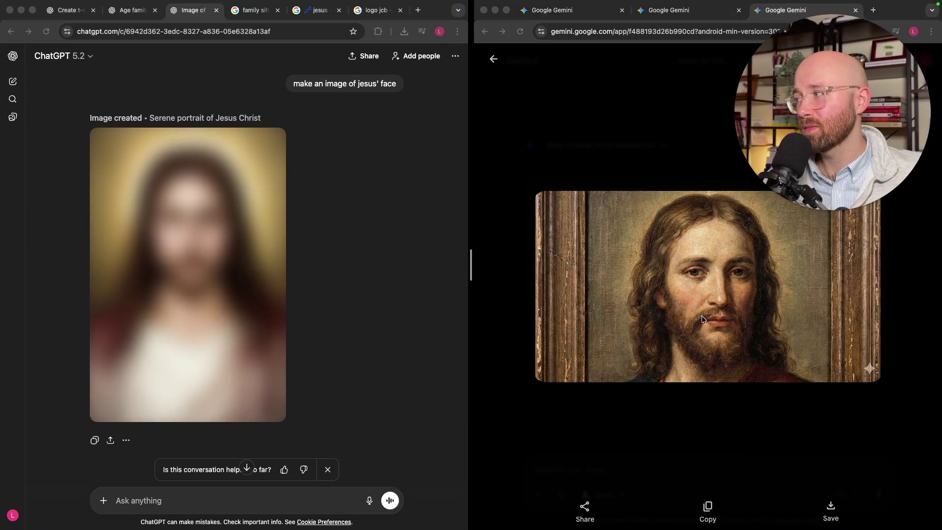
click(604, 145)
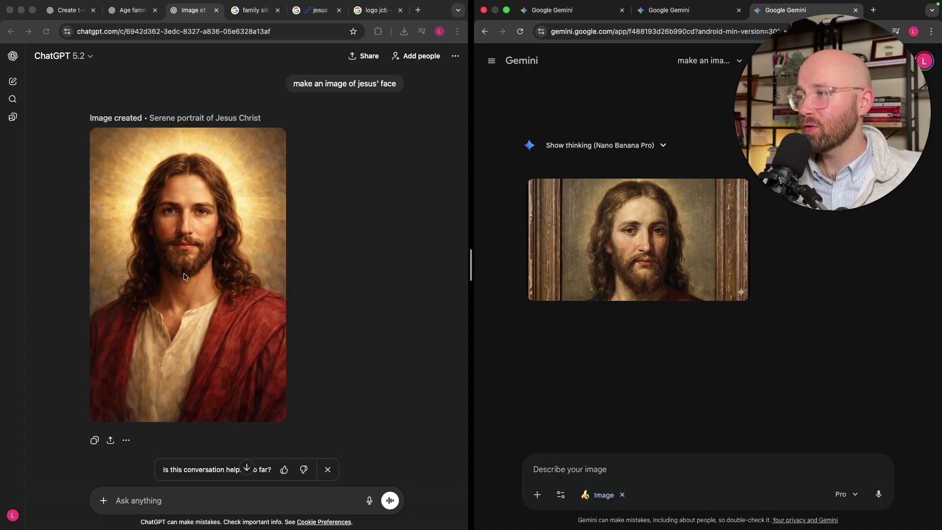
drag(908, 147, 915, 431)
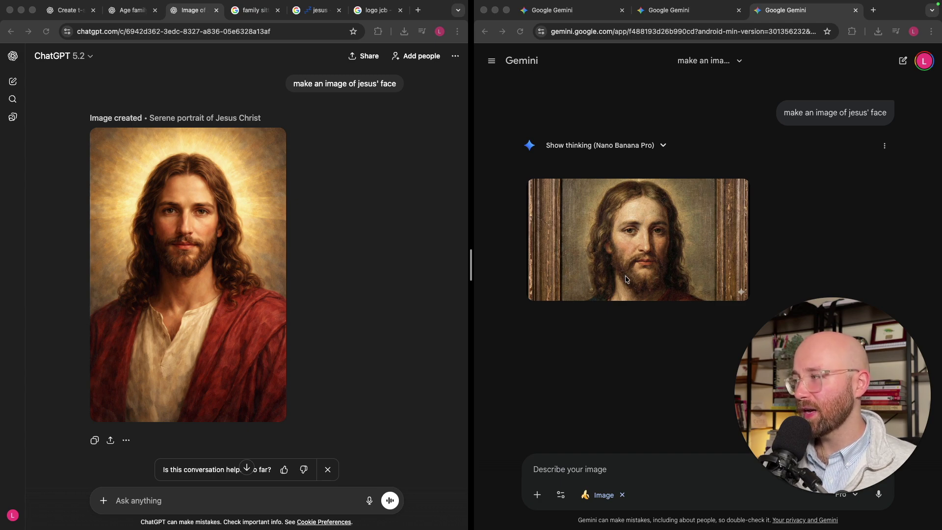
click(220, 499)
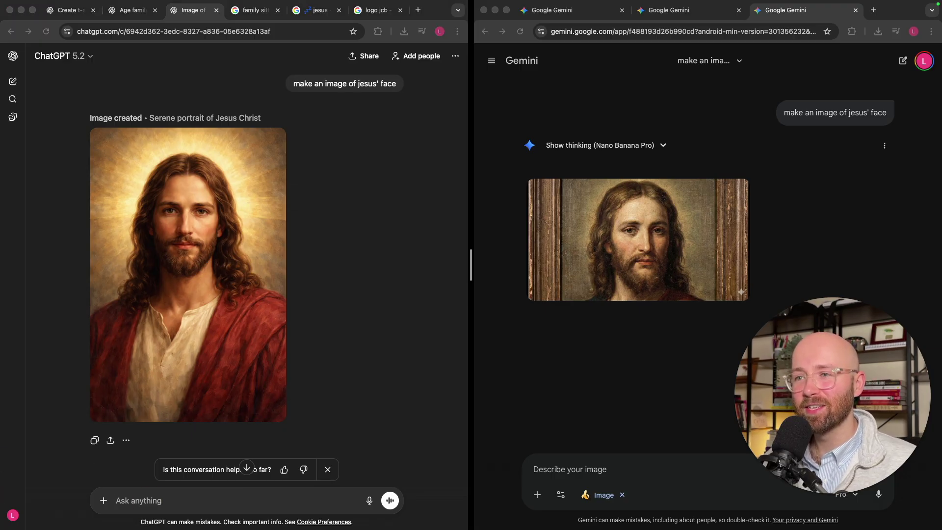
Attach the user's screenshot to both chats and send 'put me in th epic next to him' to ChatGPT
drag(814, 392, 196, 424)
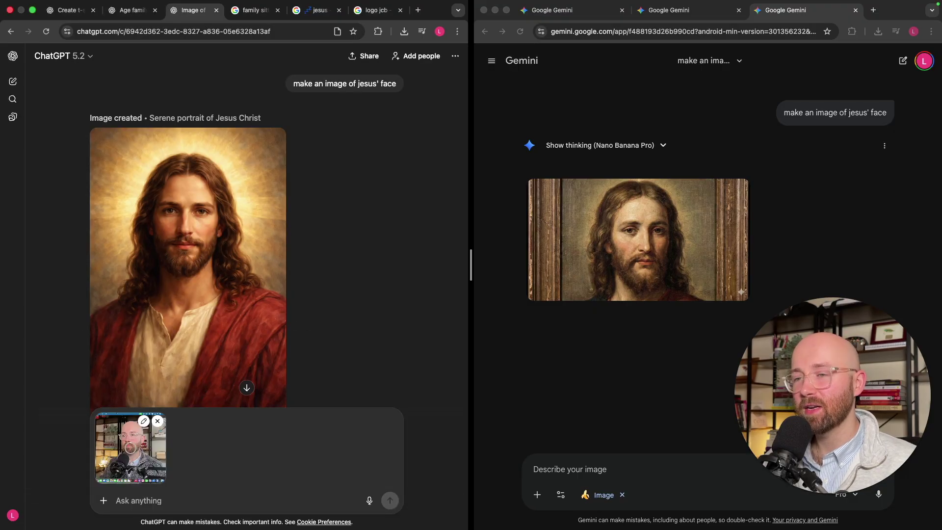
drag(130, 448, 630, 458)
click(162, 501)
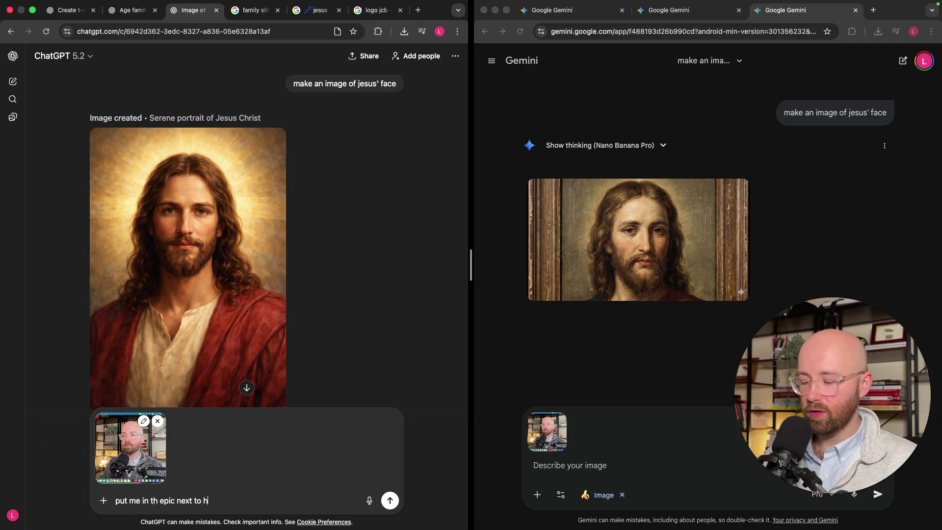
key(Return)
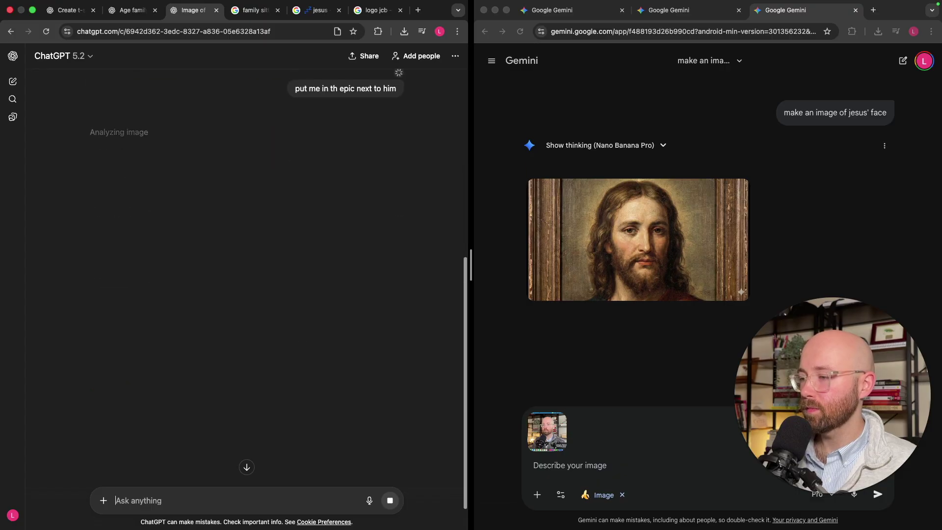
Paste and send the same request with the photo to Gemini, then scroll through the results
click(605, 470)
text(put me in th epic next to him)
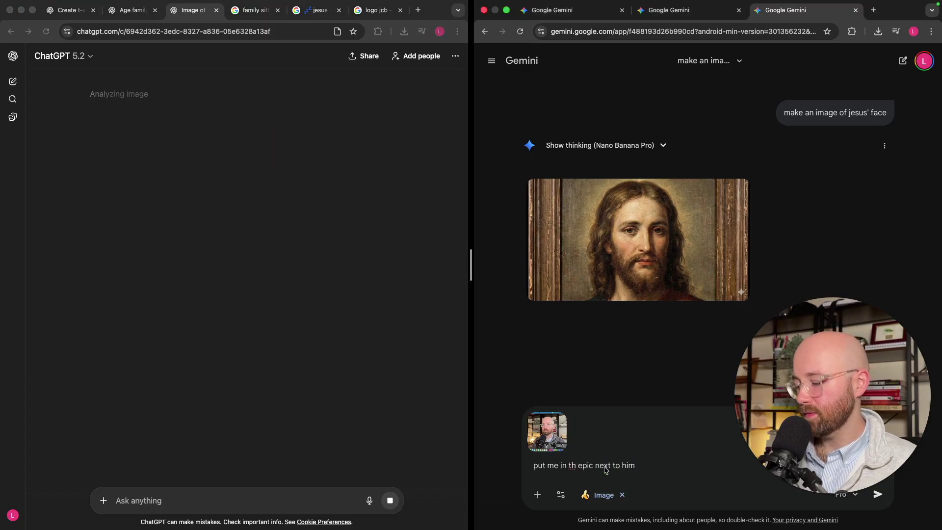
key(Return)
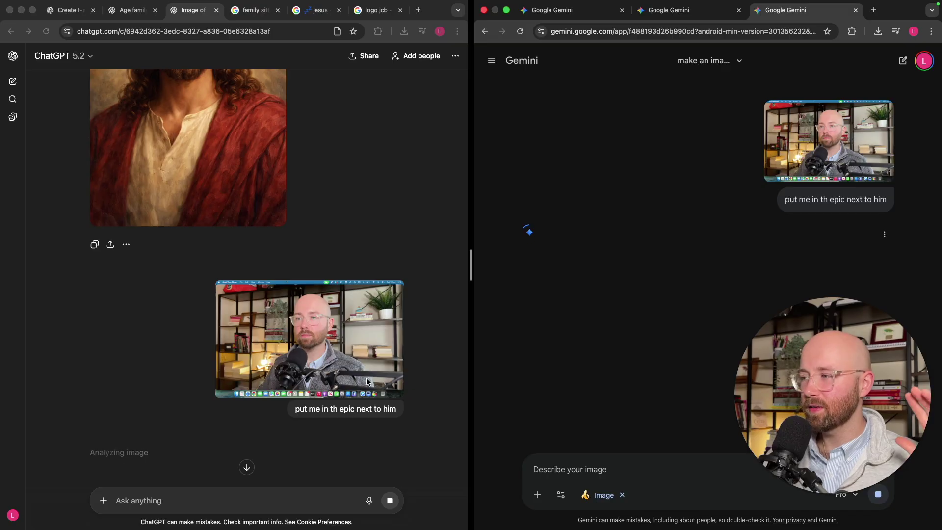
scroll(300, 244, down, 4)
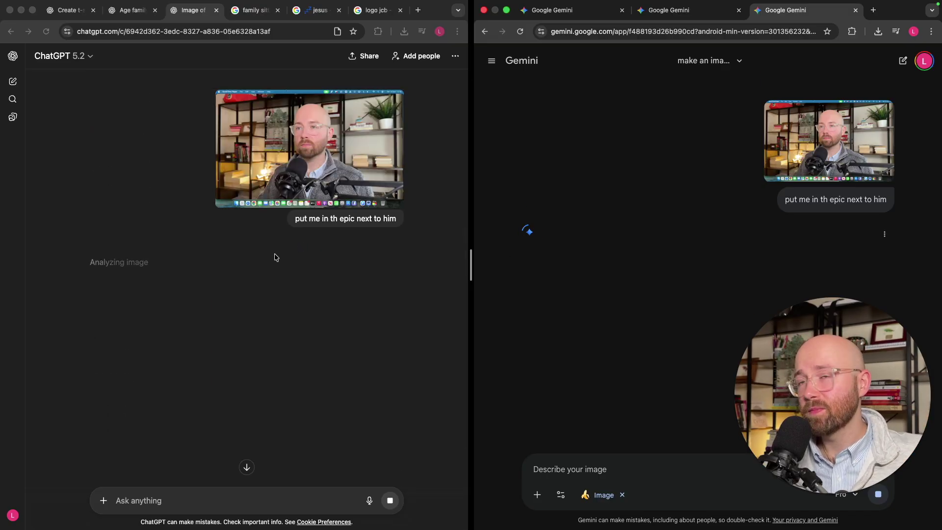
scroll(354, 236, down, 3)
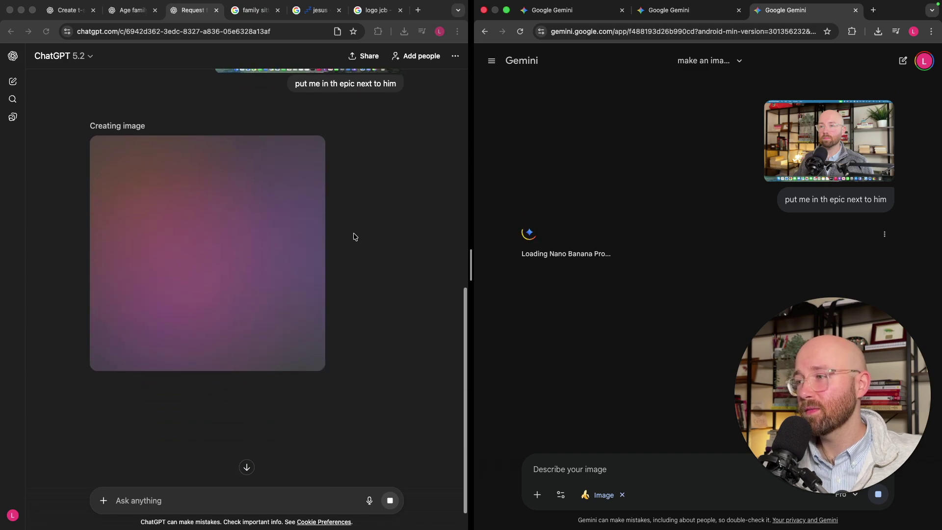
scroll(690, 185, up, 6)
scroll(300, 193, up, 1)
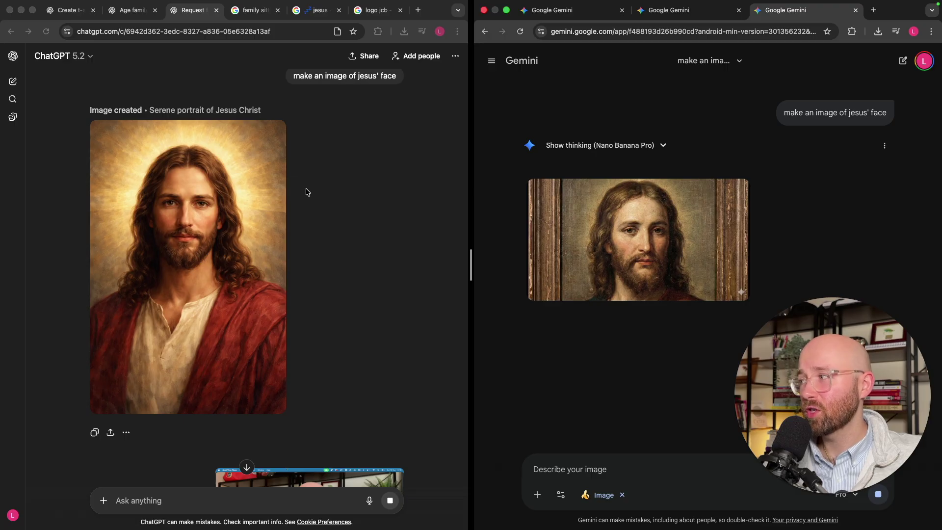
click(214, 212)
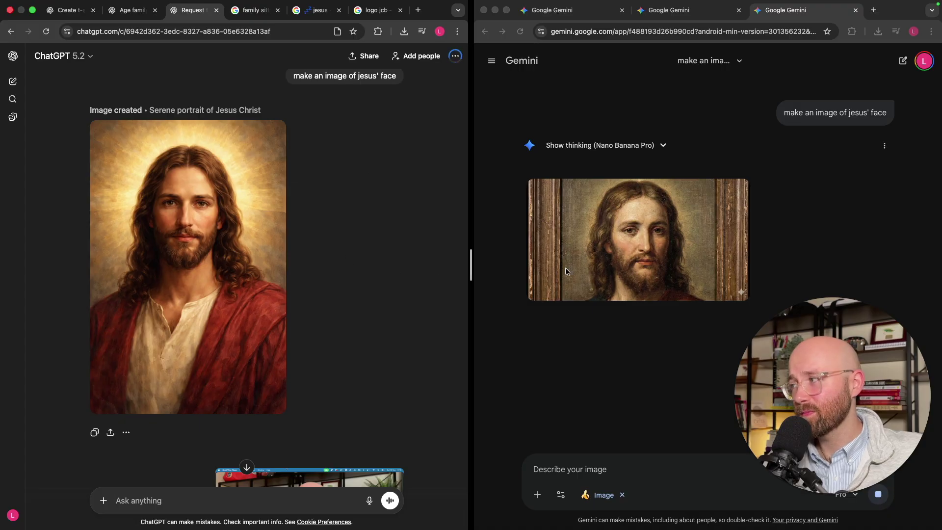
mouse_move(145, 277)
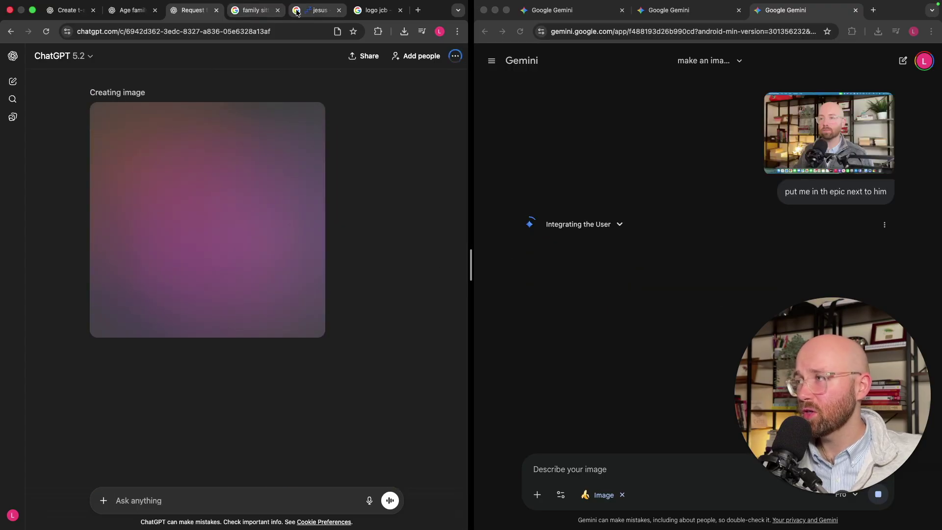
Duplicate the ChatGPT and Gemini tabs and open a new empty chat in each
right_click(199, 14)
click(228, 80)
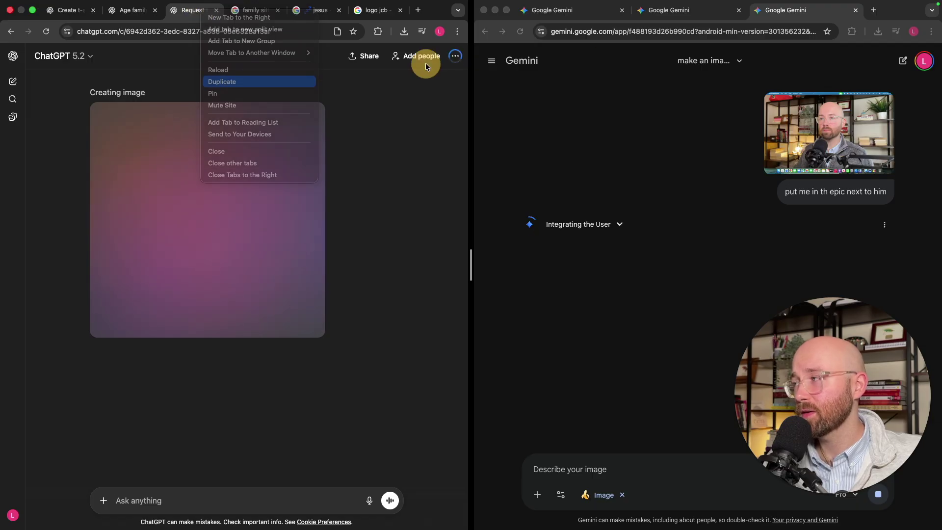
right_click(791, 18)
click(807, 84)
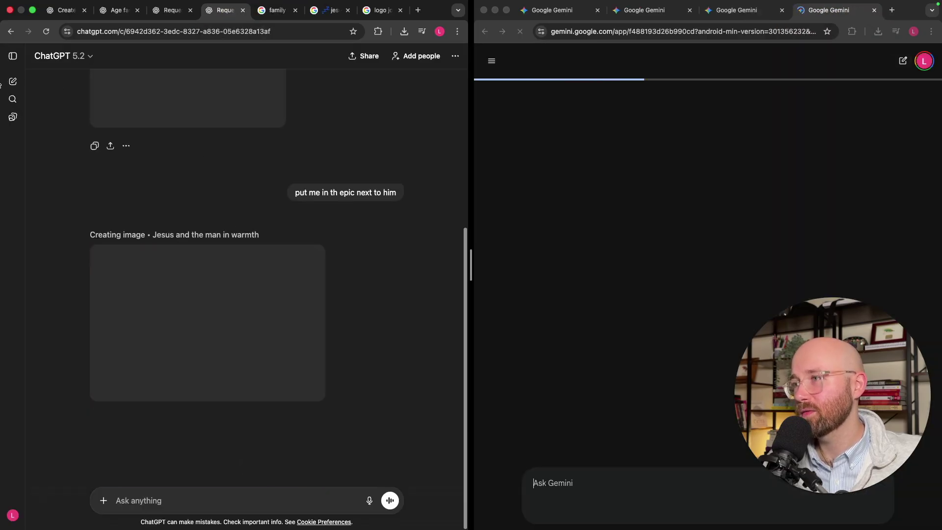
click(9, 80)
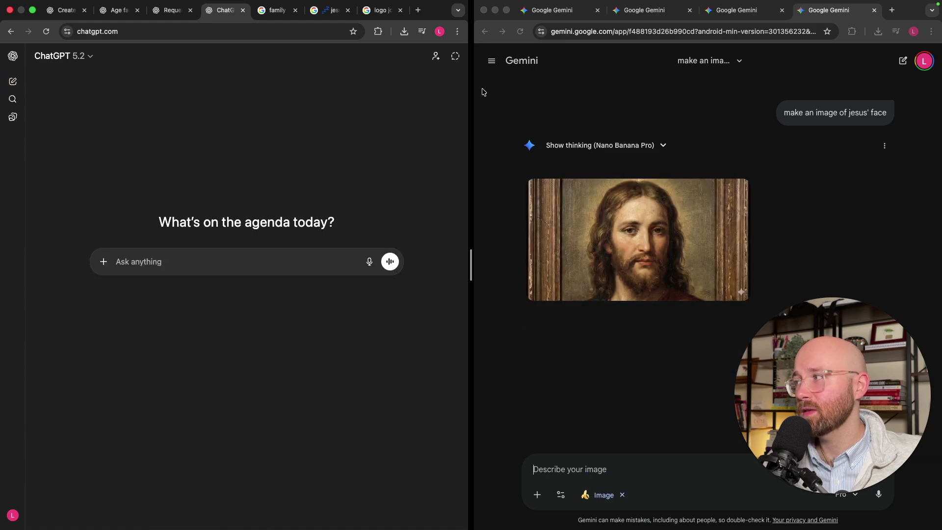
click(492, 61)
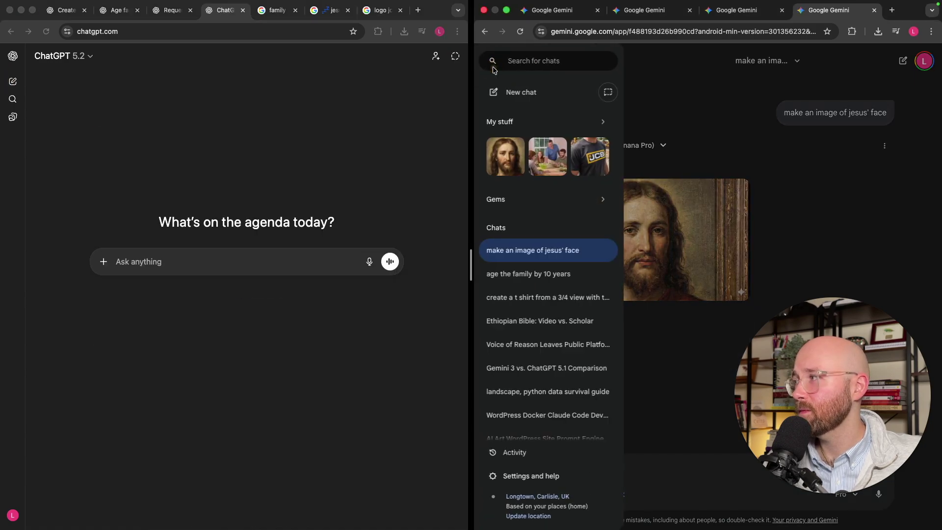
click(519, 88)
Type 'create an infographic timeline with at least 12 points covering the bible' in ChatGPT and select it
click(177, 261)
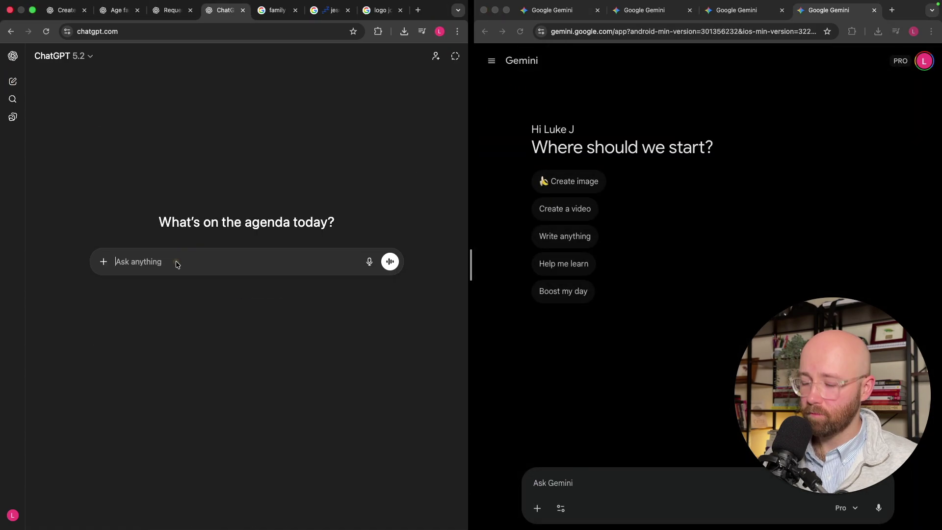
text(create an infographic timeline with at least 12 points covering the)
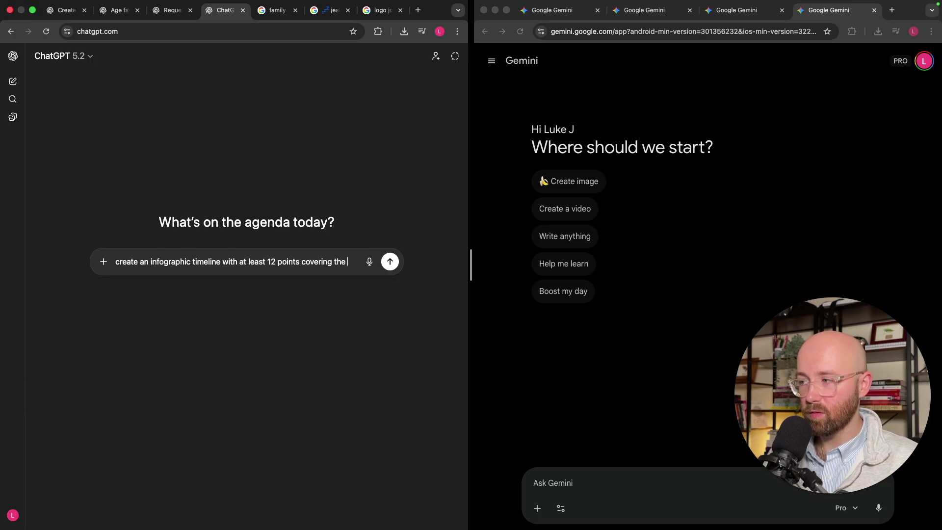
text(uble)
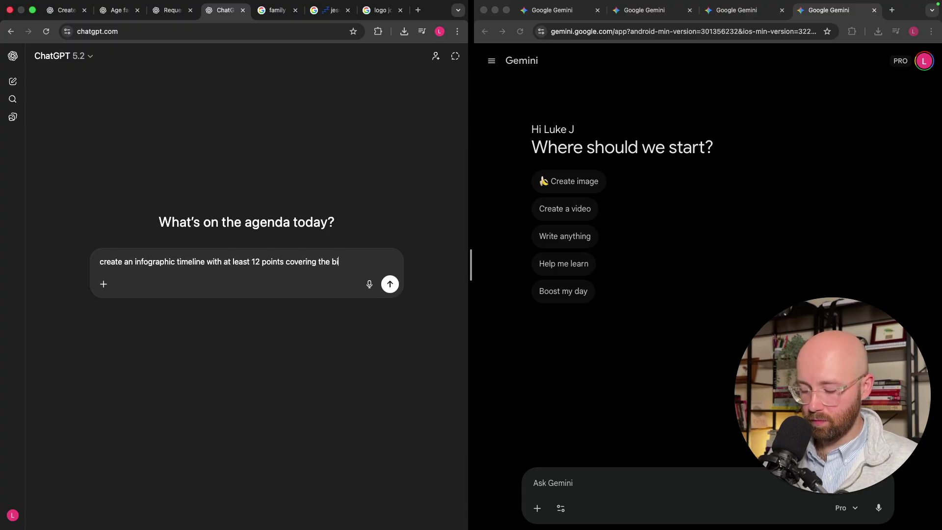
text(le)
key(super+a)
key(super+c)
Send the timeline prompt to ChatGPT, and paste it into Gemini with image creation enabled
key(Return)
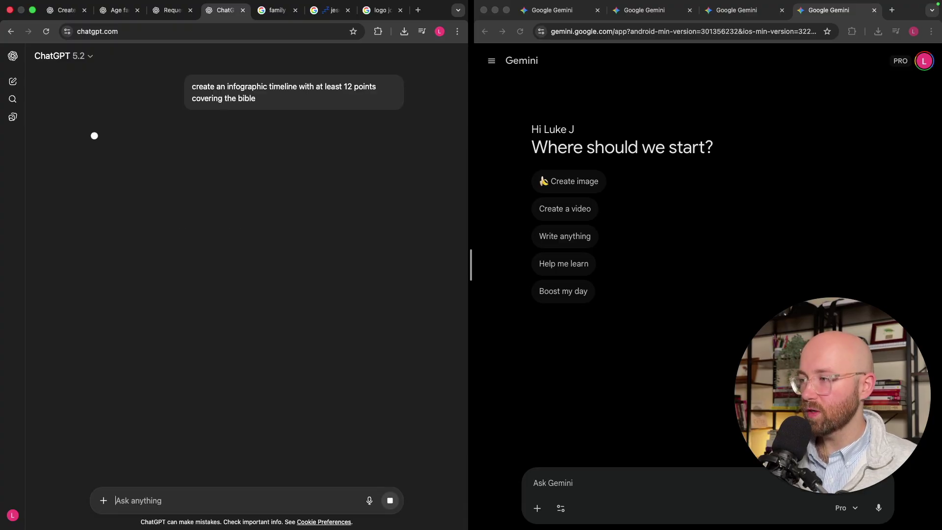
click(558, 486)
click(563, 181)
key(super+v)
key(Return)
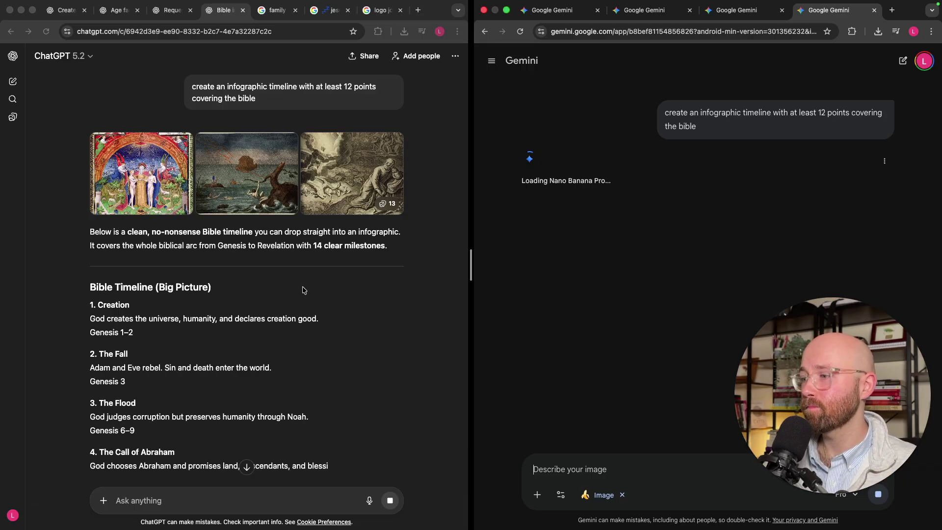
Scroll through ChatGPT's 16-milestone Bible timeline and Gemini's streaming answer
scroll(300, 294, down, 3)
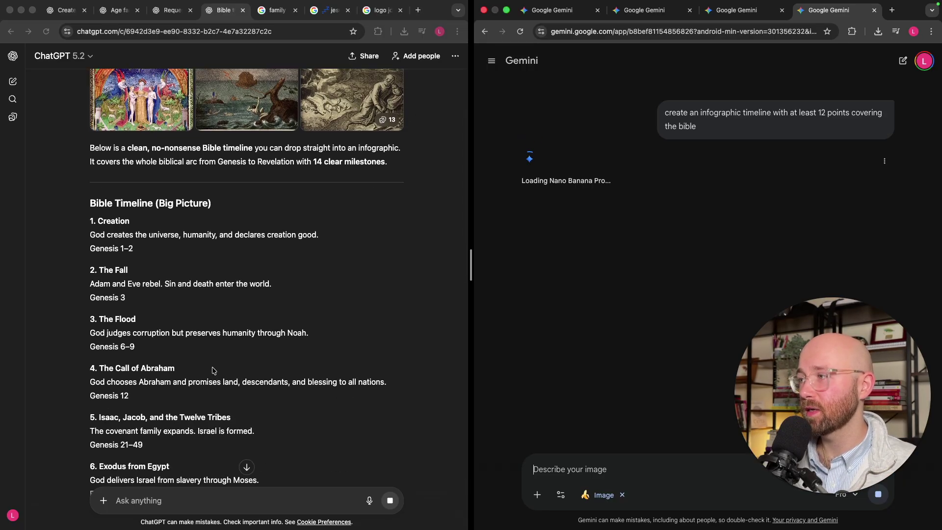
scroll(218, 361, down, 5)
scroll(216, 294, up, 7)
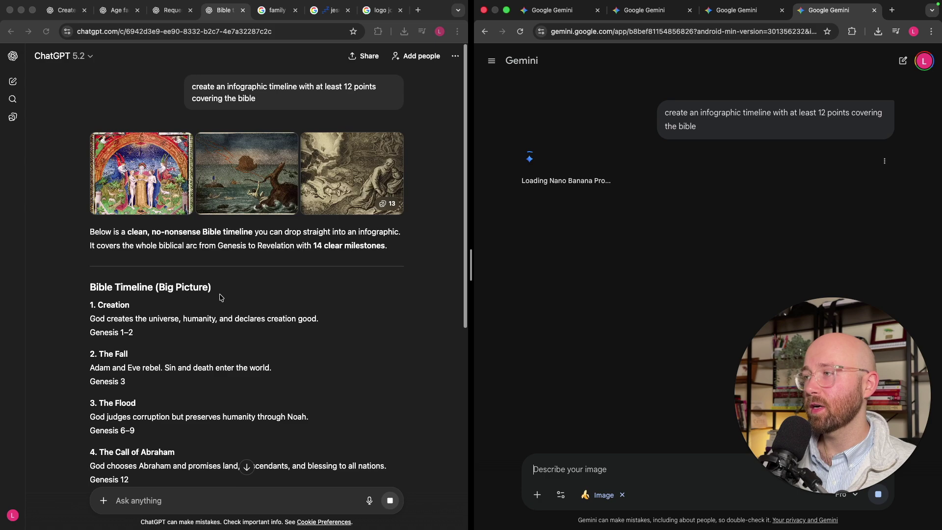
drag(192, 86, 255, 95)
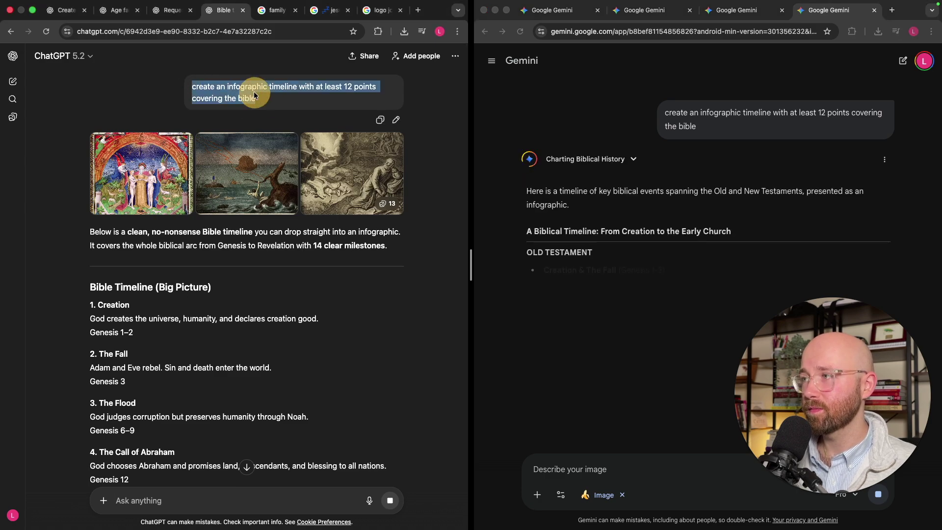
click(601, 169)
scroll(613, 380, down, 5)
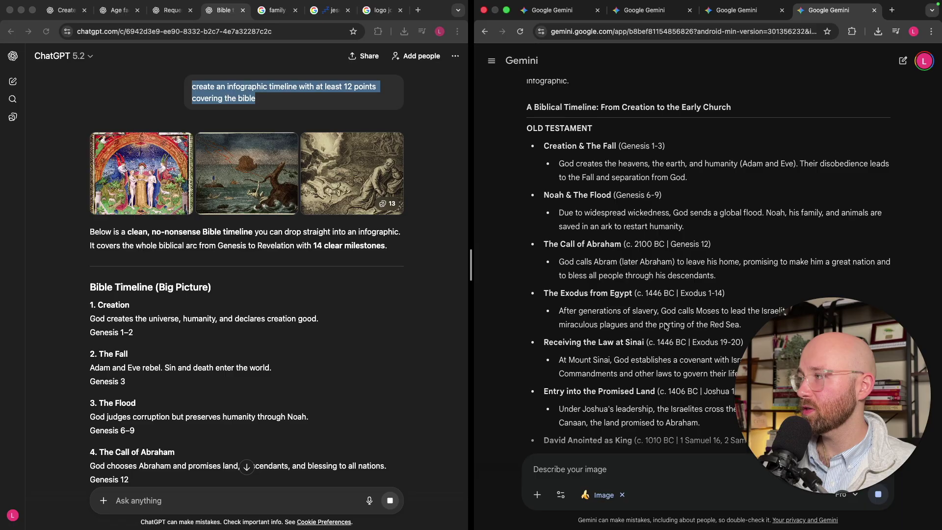
scroll(662, 331, up, 5)
scroll(346, 320, down, 15)
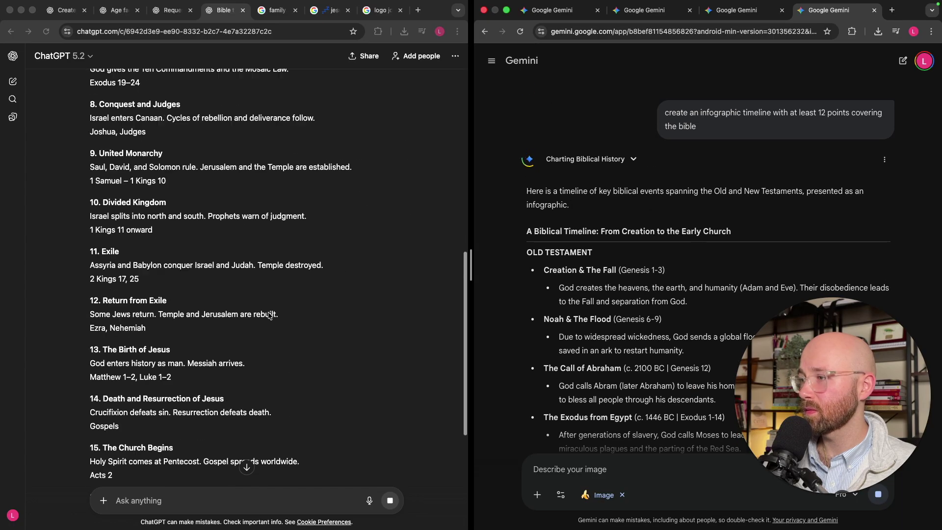
click(157, 500)
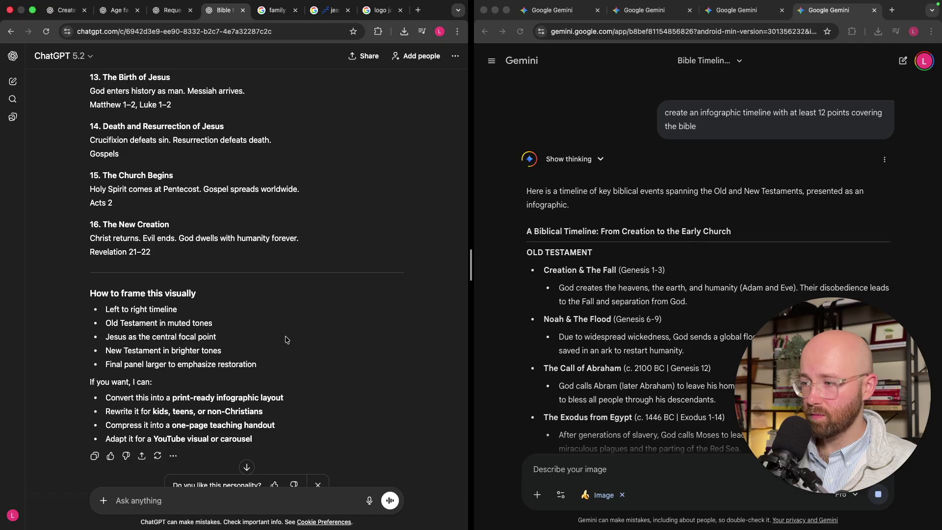
Ask ChatGPT for an 'image infographic for teaching' using Create image
text(image infographic for teaching)
key(super+a)
key(super+c)
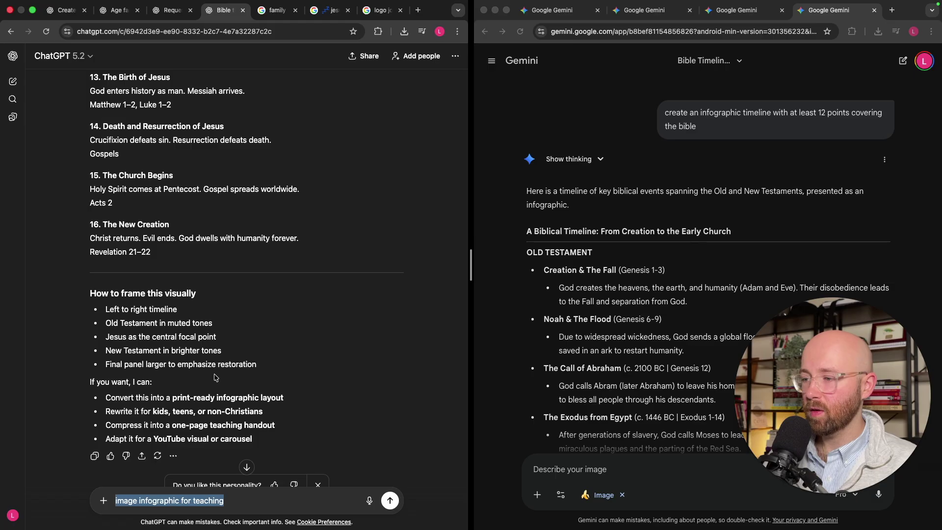
click(103, 500)
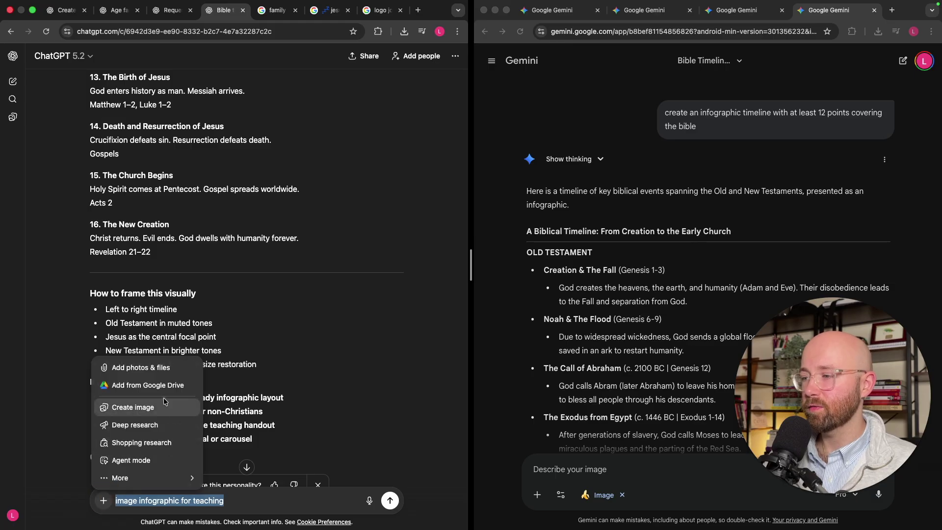
click(140, 407)
click(389, 499)
Paste and send the same teaching infographic request to Gemini
click(617, 469)
key(super+v)
scroll(595, 455, down, 15)
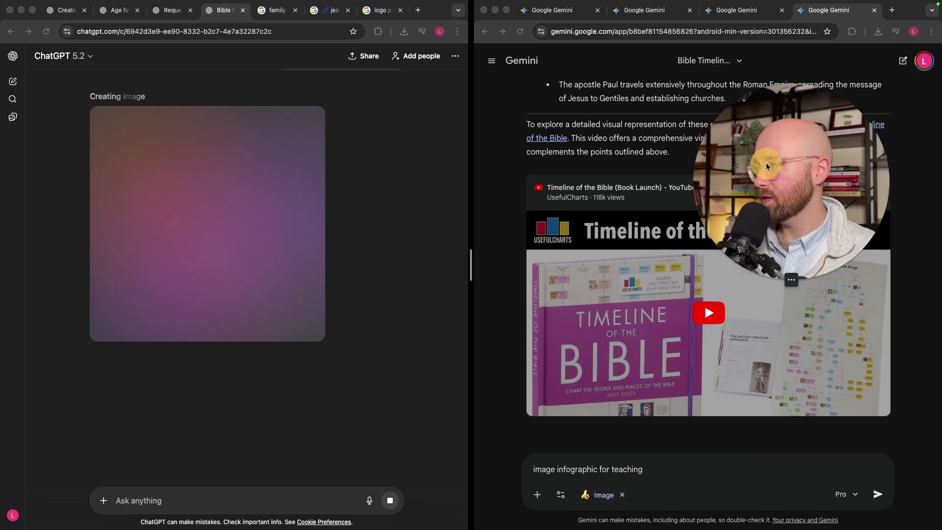
click(877, 496)
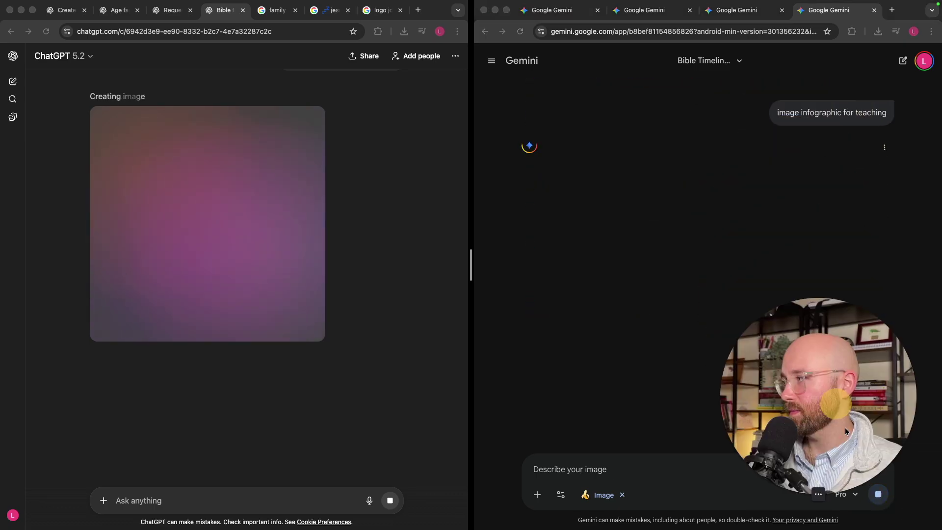
Switch both windows back to the earlier Jesus portrait chats and scroll the ChatGPT thread
click(709, 11)
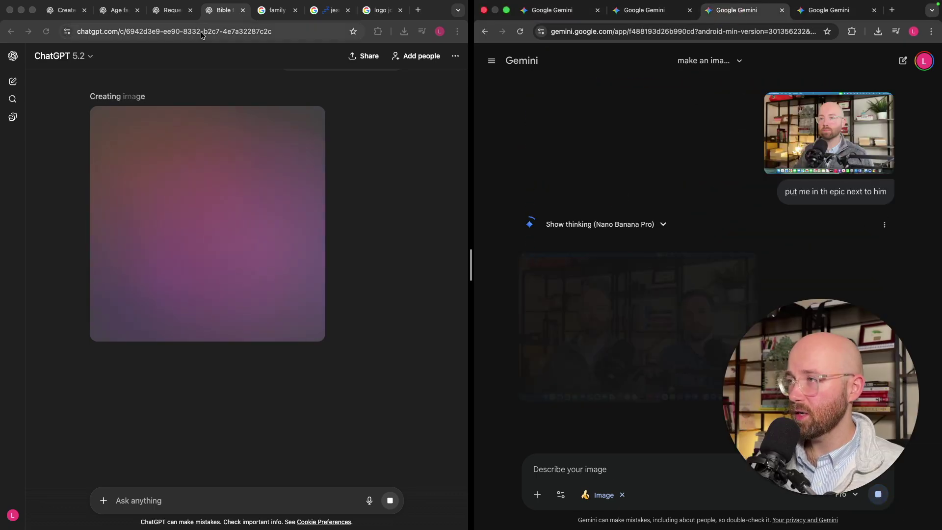
click(169, 10)
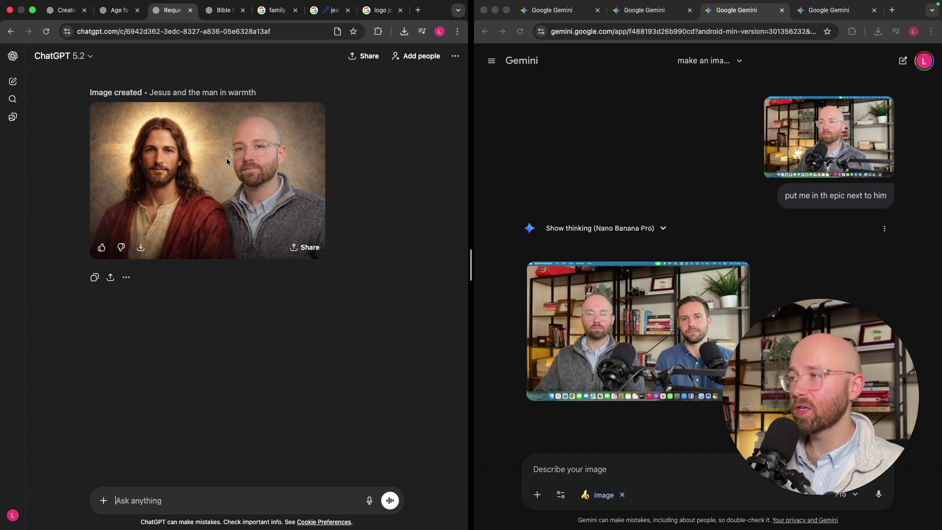
scroll(169, 157, up, 6)
scroll(261, 241, up, 4)
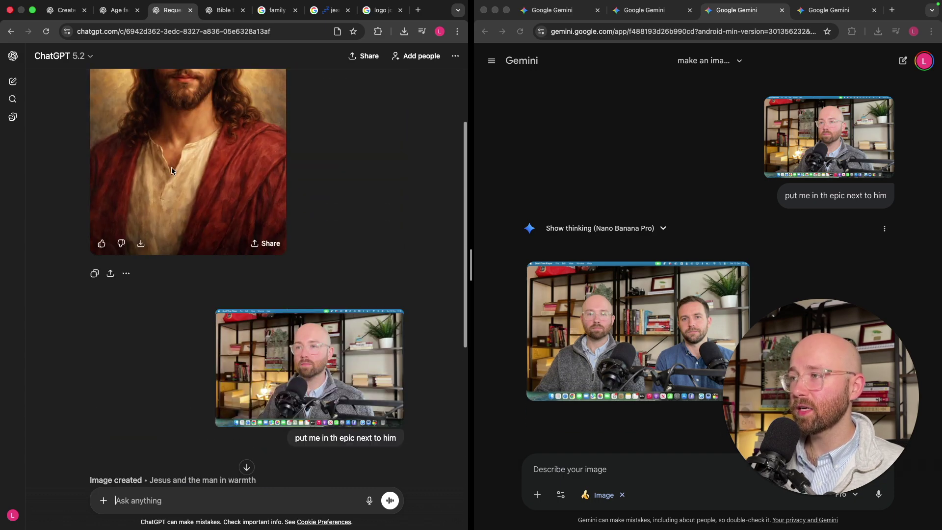
scroll(172, 248, down, 6)
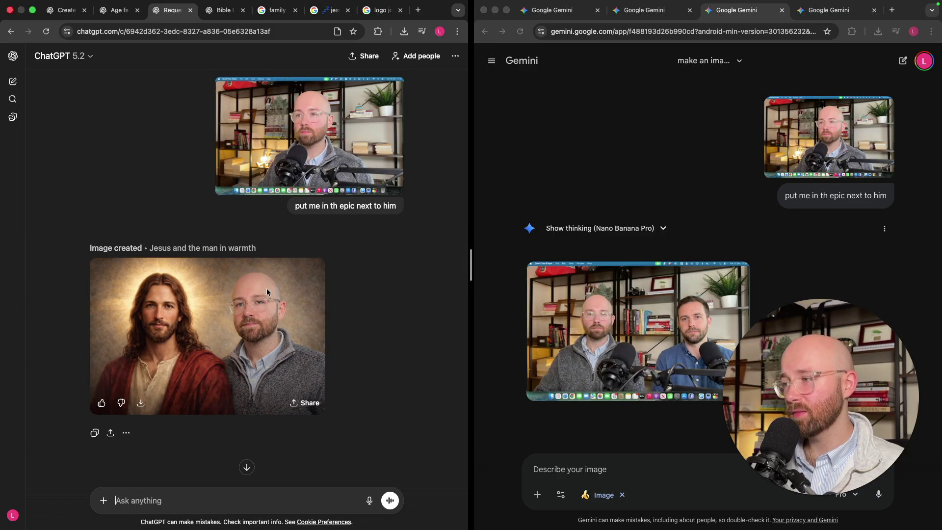
View ChatGPT's 'Jesus and the man in warmth' image full size, then open Gemini's result
click(249, 304)
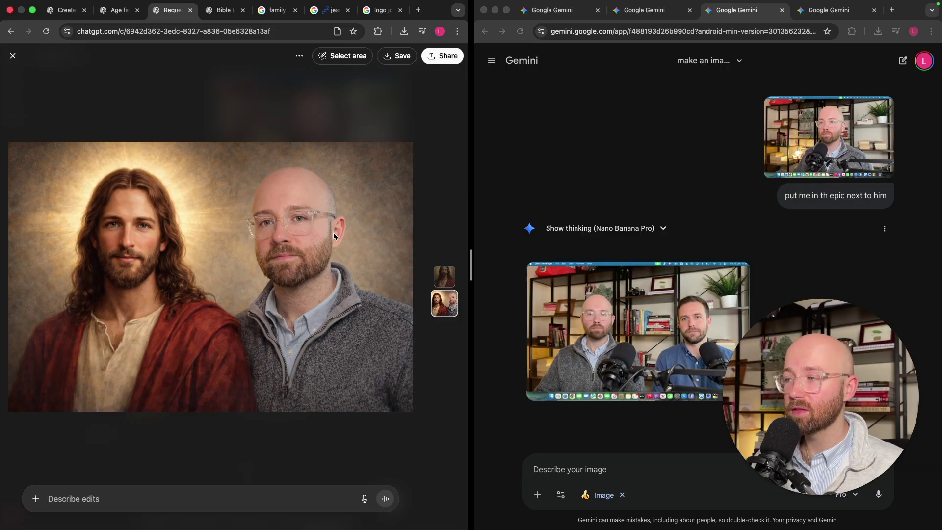
click(303, 137)
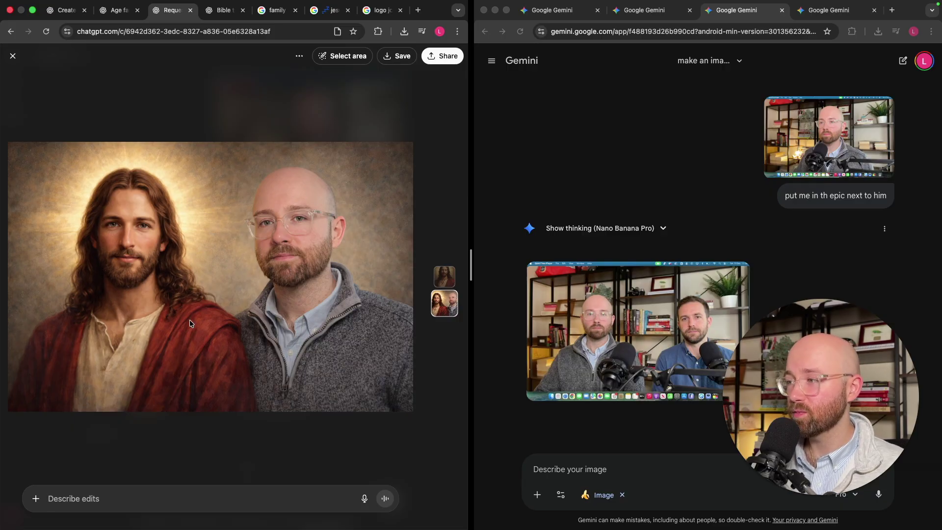
click(283, 96)
key(Escape)
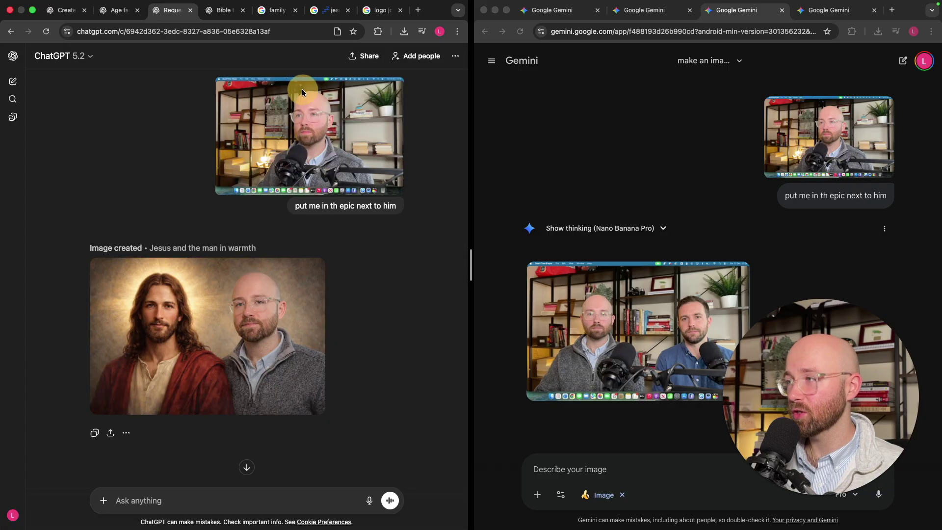
click(659, 302)
Inspect Gemini's two-men studio image full size, close the viewer, and scroll back through the chat
click(709, 297)
click(660, 286)
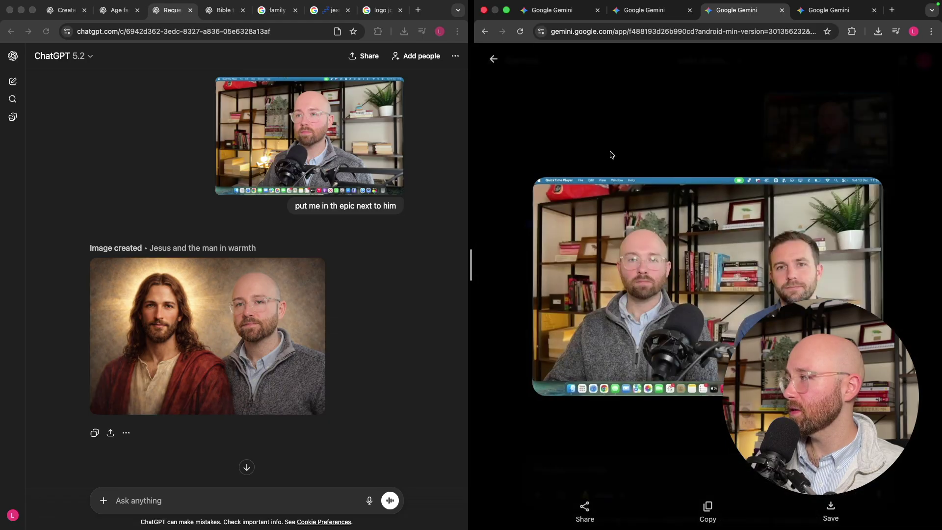
drag(803, 444, 562, 116)
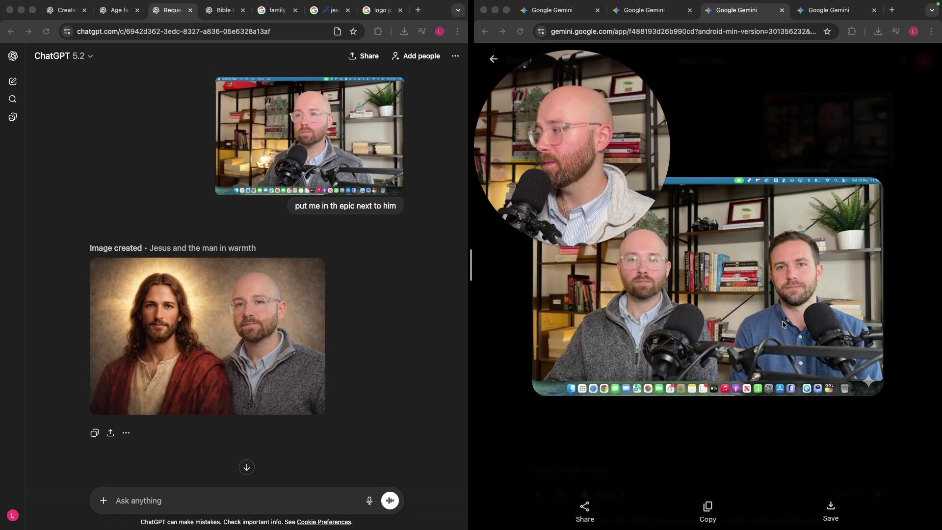
click(699, 127)
click(684, 300)
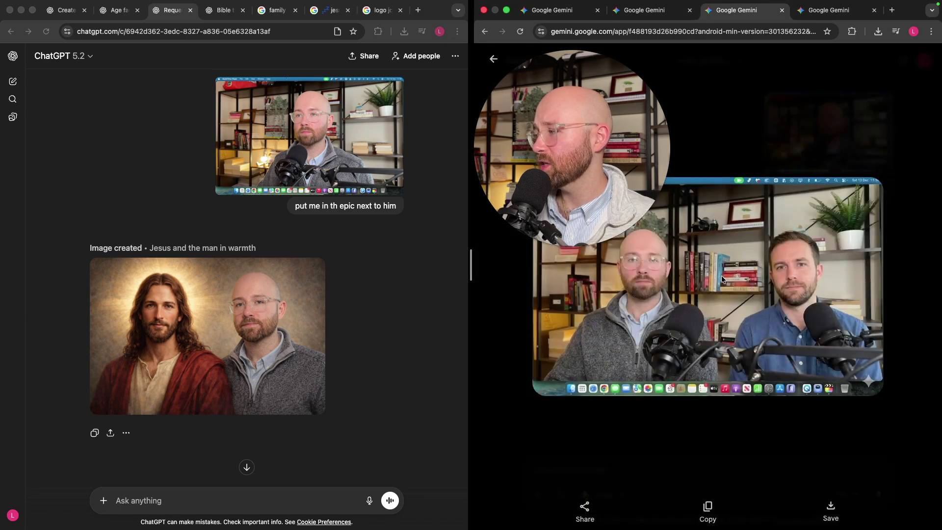
click(727, 276)
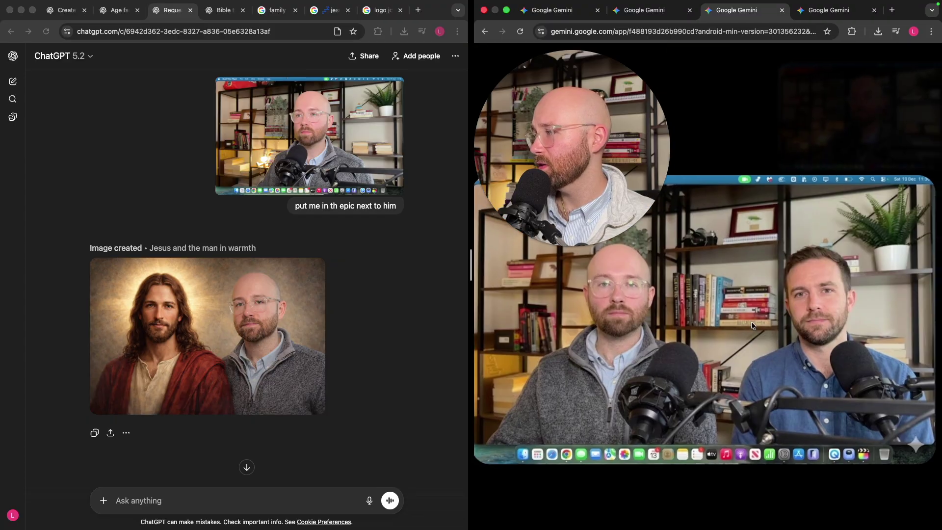
key(Escape)
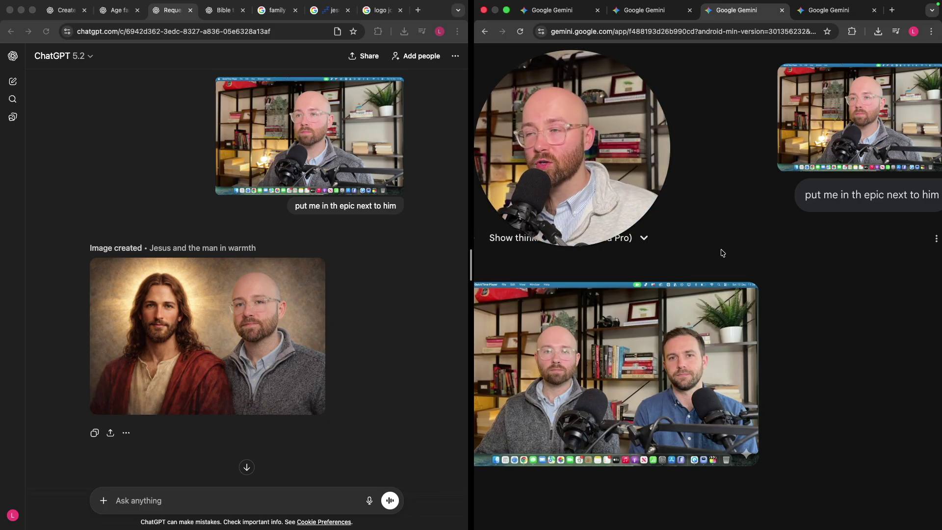
mouse_move(647, 377)
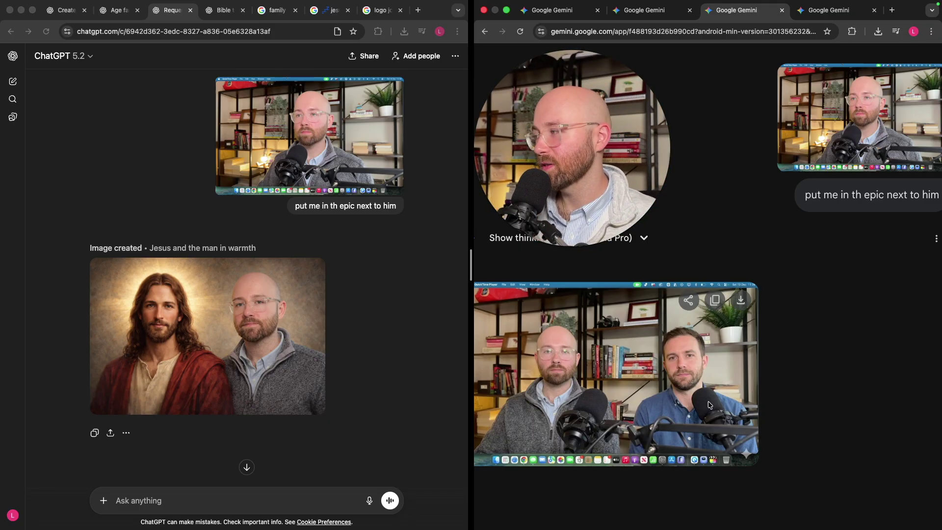
mouse_move(619, 398)
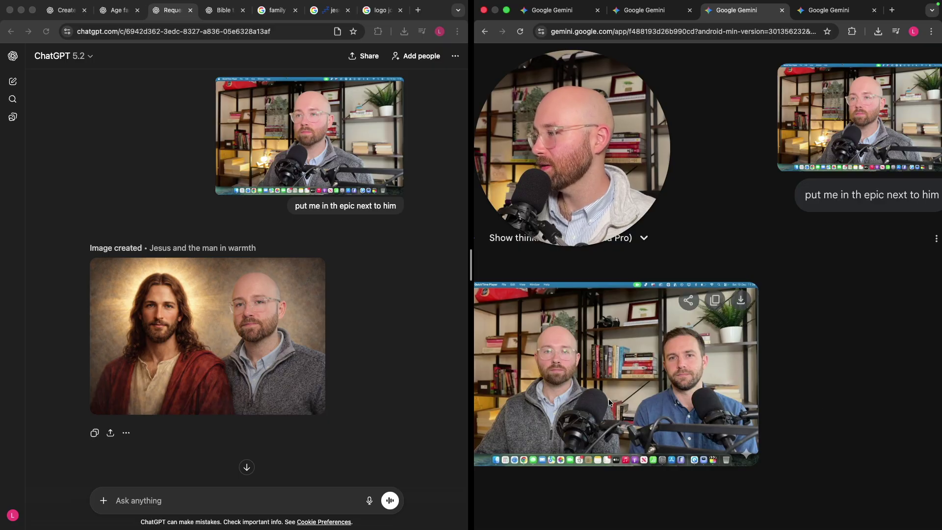
scroll(787, 368, down, 3)
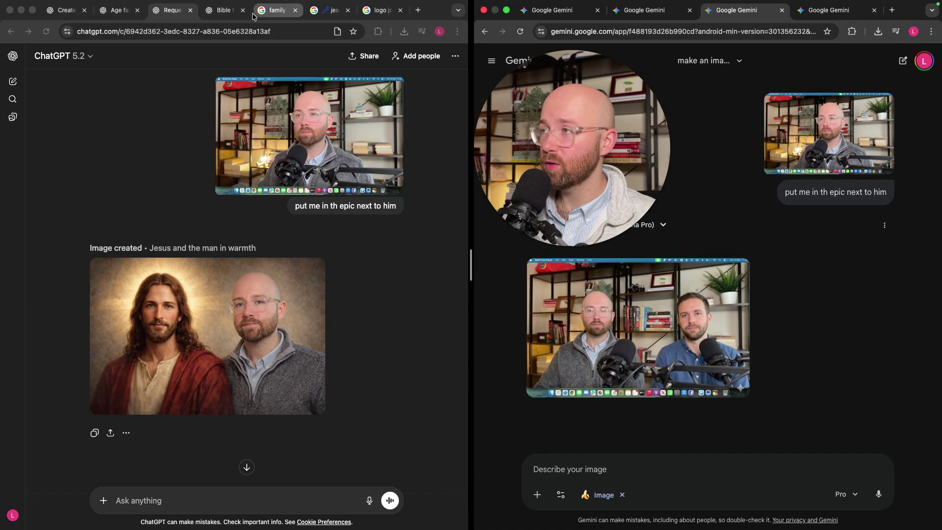
Switch both windows to the Bible timeline chats and view Gemini's infographic full size
click(229, 15)
click(818, 14)
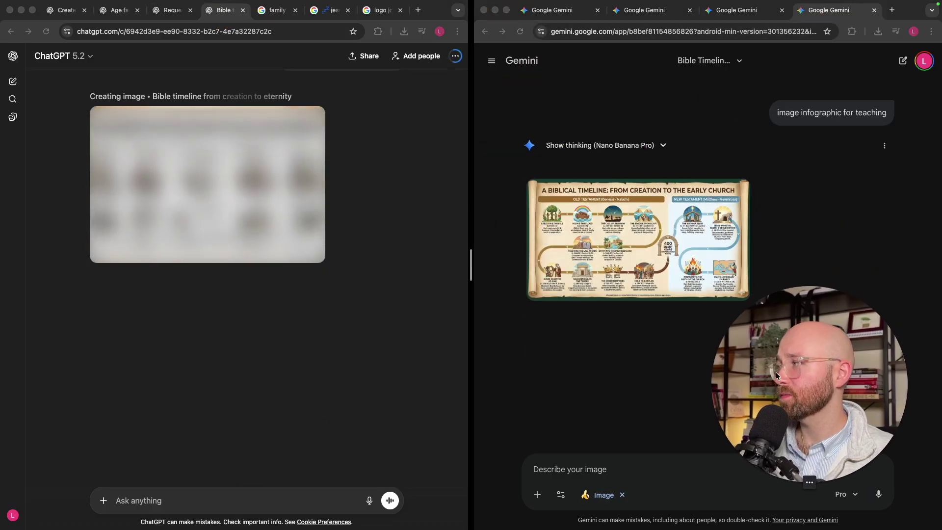
click(712, 187)
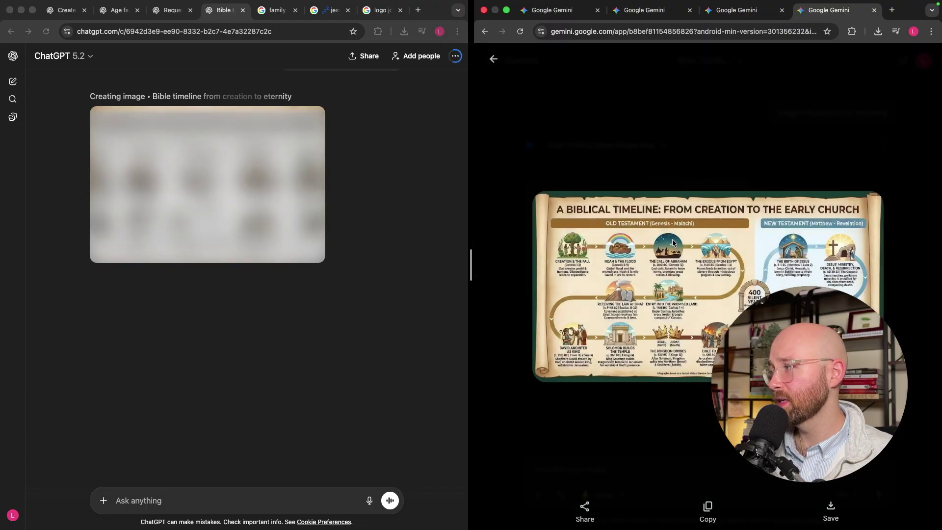
drag(746, 340, 747, 79)
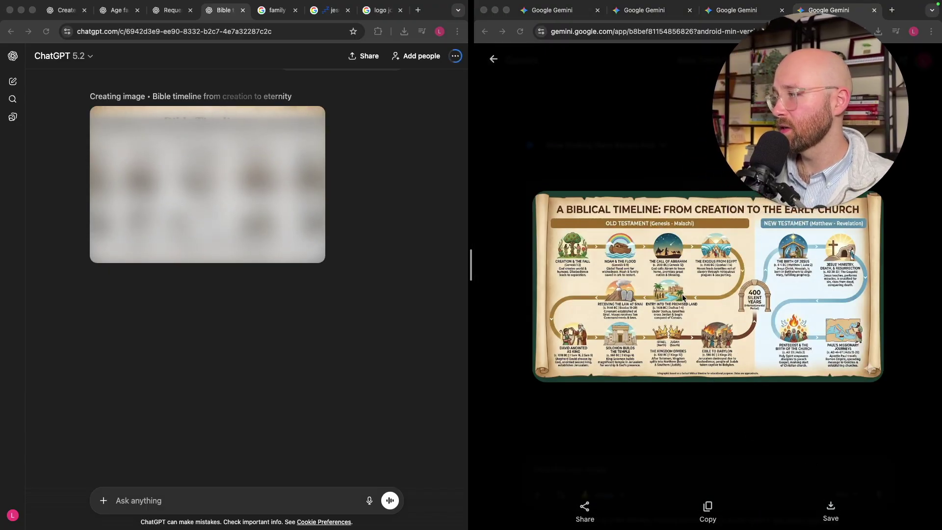
click(727, 219)
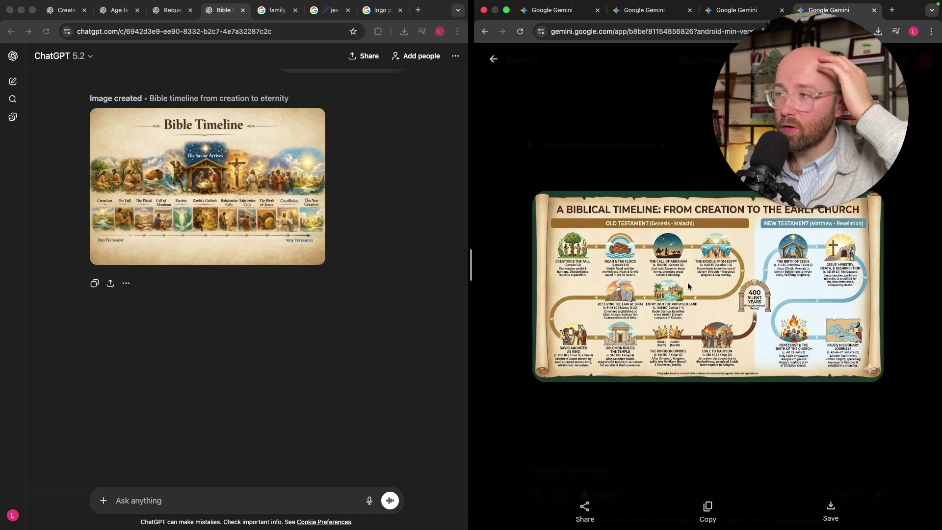
View ChatGPT's Bible Timeline image full size with zoom, then close both image viewers
click(221, 200)
click(166, 191)
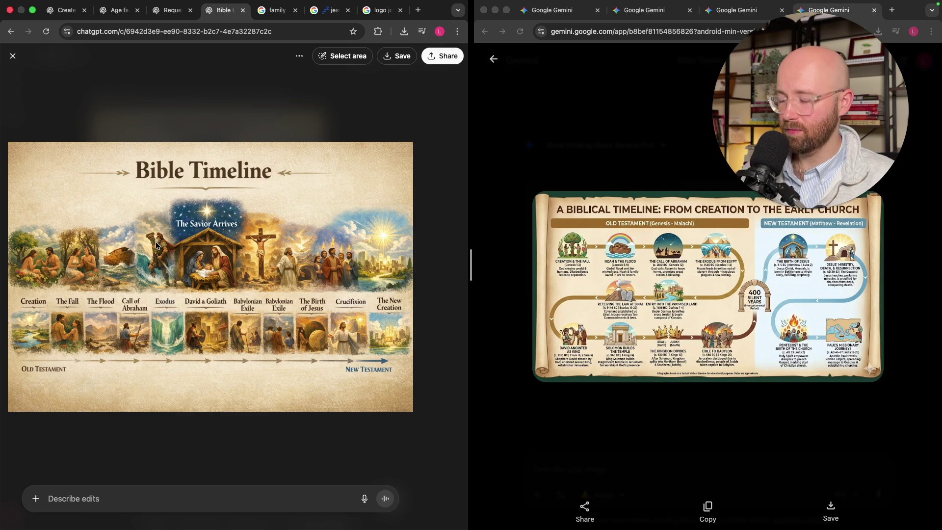
key(super+equal)
key(super+minus)
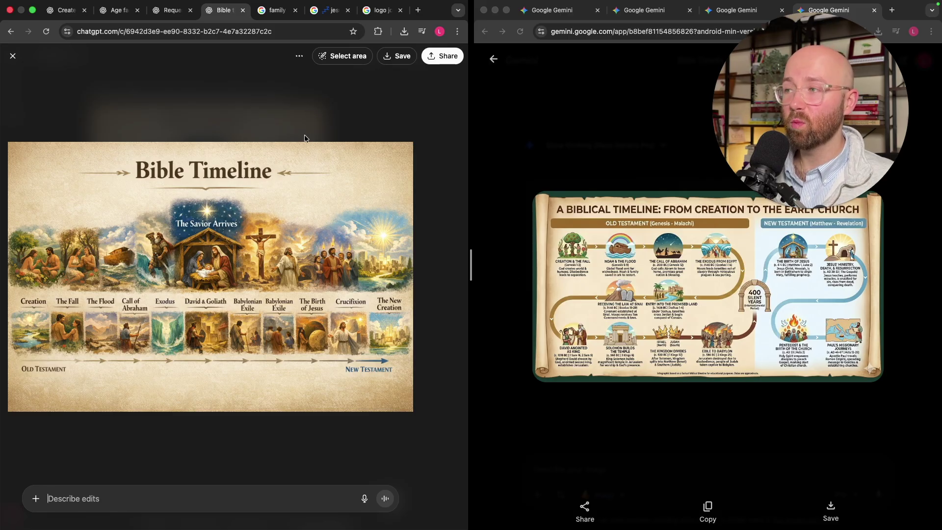
click(244, 98)
click(517, 84)
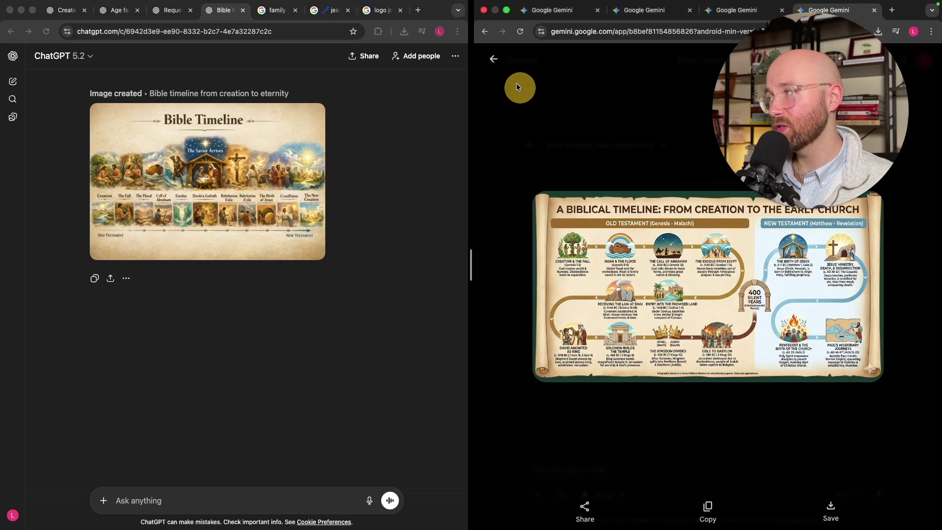
click(493, 59)
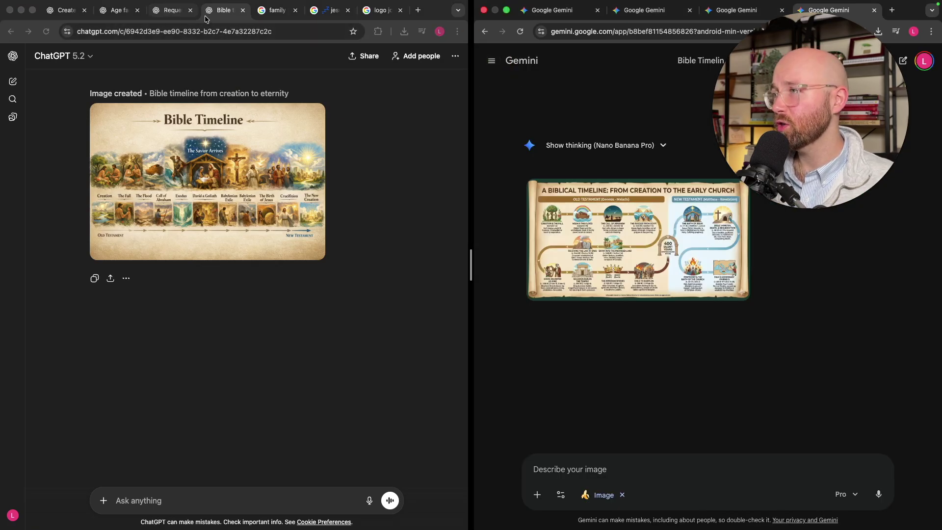
Make the ChatGPT window full screen and open the Images page from the sidebar
click(32, 10)
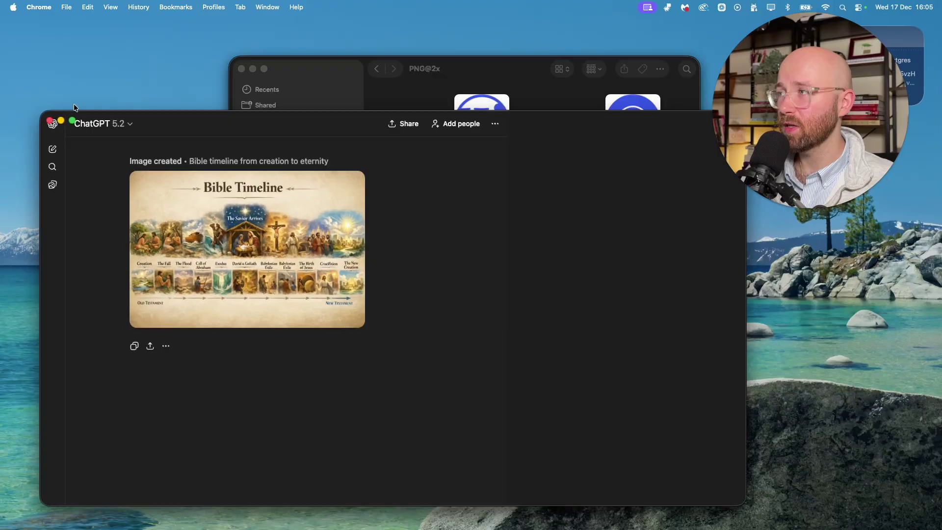
click(72, 122)
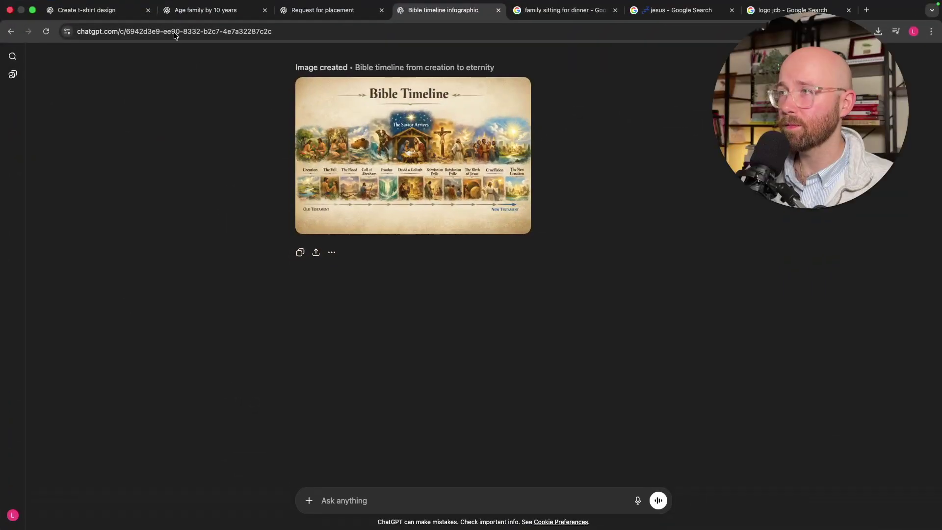
click(95, 15)
click(12, 55)
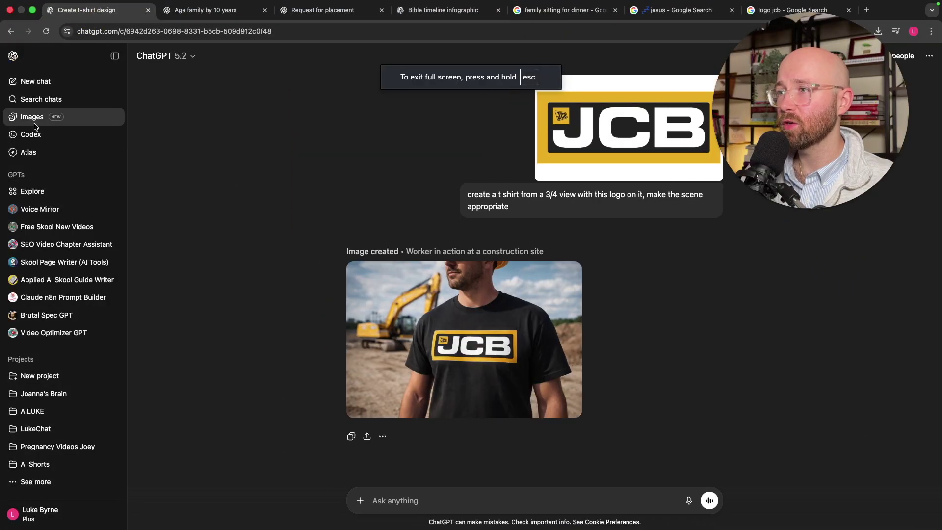
click(28, 112)
click(116, 56)
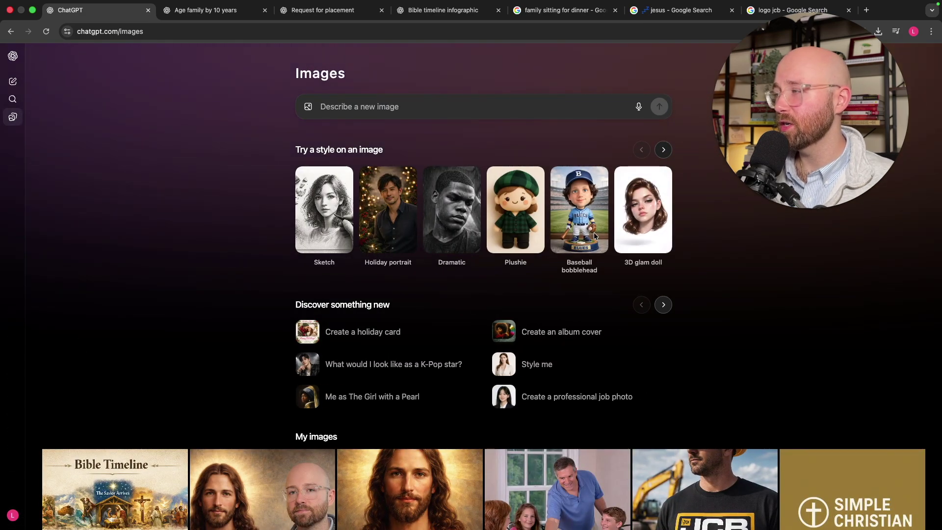
Apply the Baseball bobblehead style to a photo and read its figurine prompt
click(625, 267)
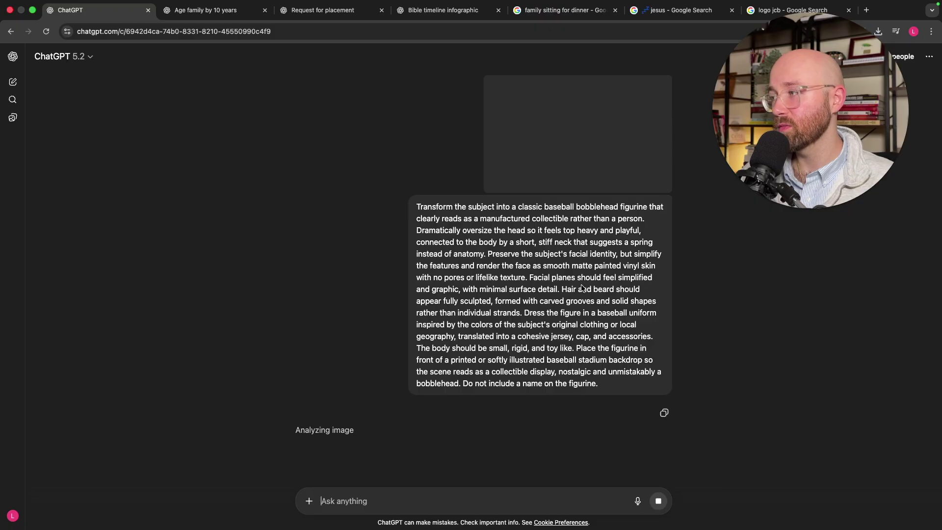
click(427, 213)
drag(427, 212, 625, 385)
click(719, 344)
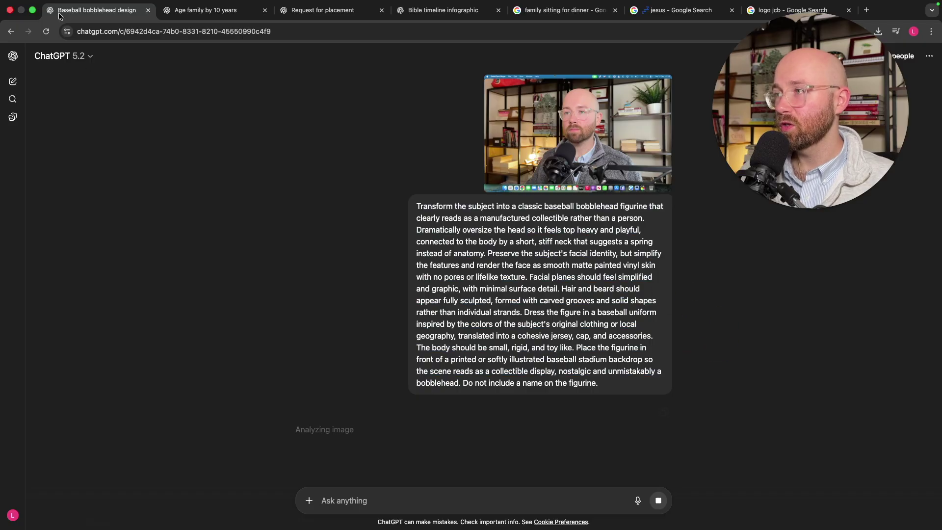
click(214, 10)
click(13, 56)
Reopen Images and browse more styles like Doodle and Sugar cookie plus further ideas
click(78, 116)
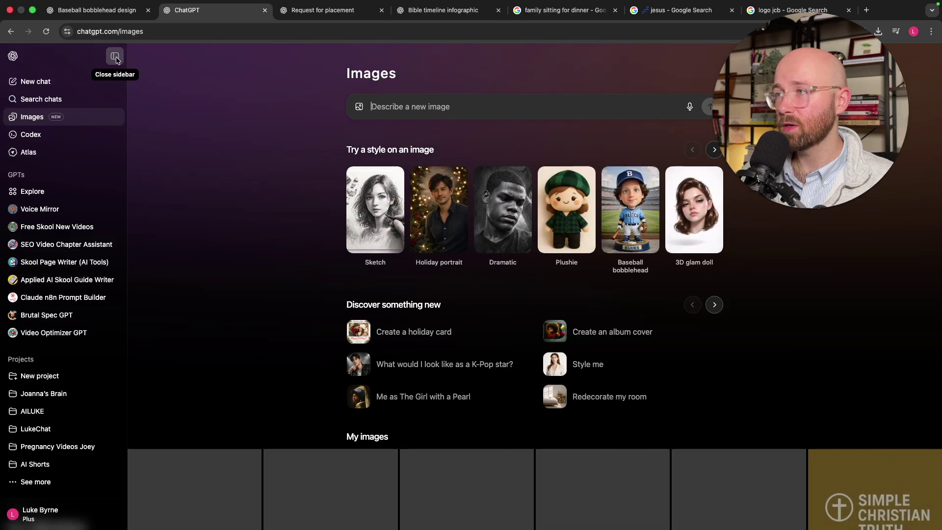
click(115, 55)
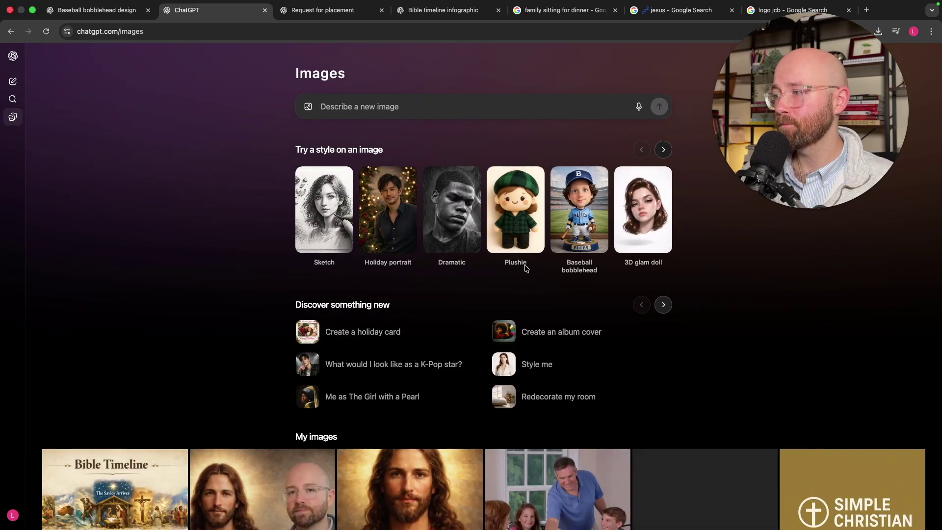
scroll(525, 267, down, 3)
scroll(526, 266, up, 3)
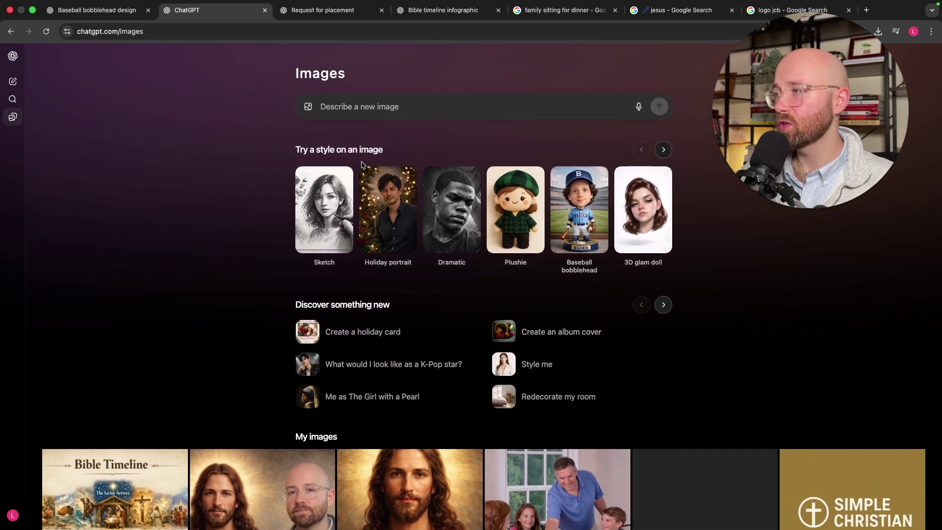
click(663, 150)
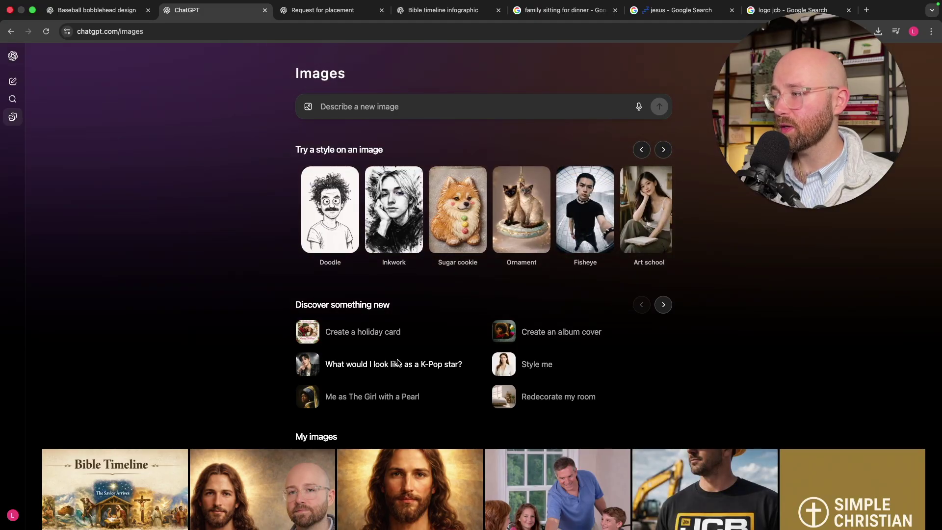
click(663, 305)
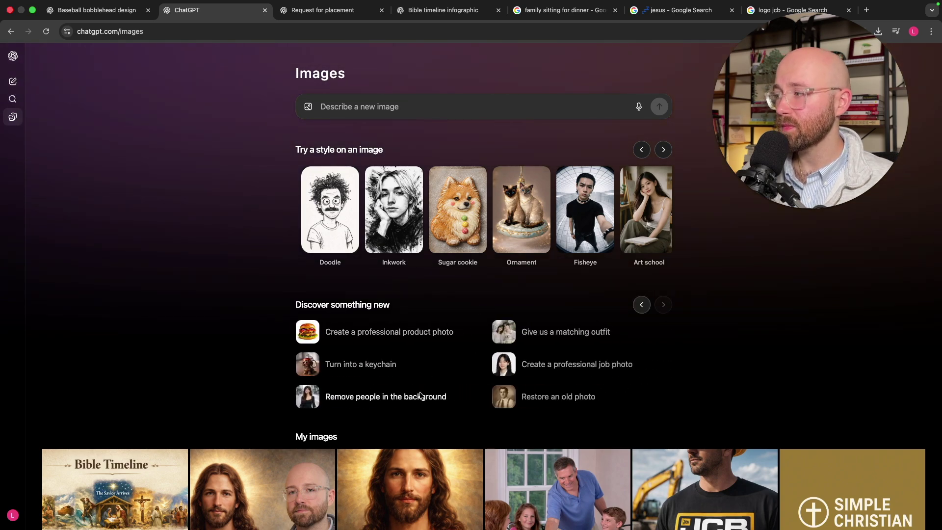
Return to the Baseball bobblehead design chat and view the finished stadium bobblehead image
click(98, 10)
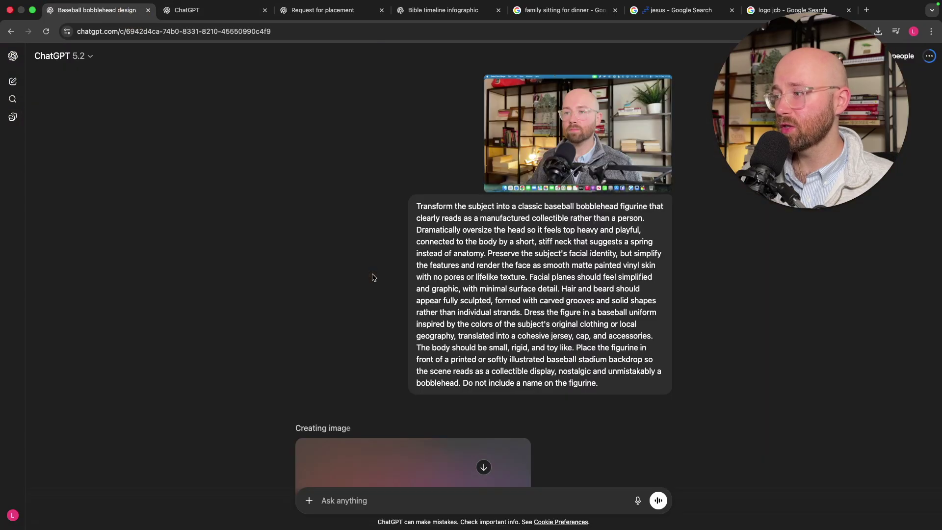
scroll(421, 276, down, 5)
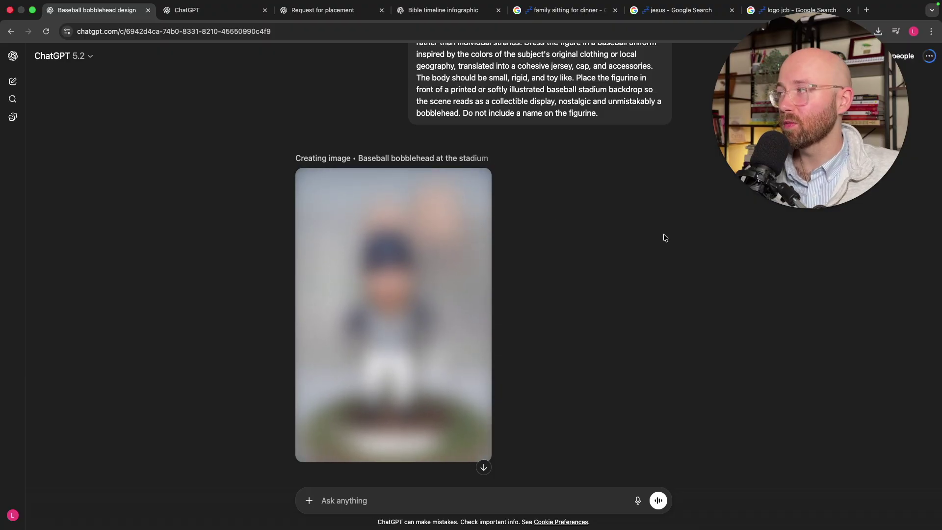
drag(735, 227, 726, 368)
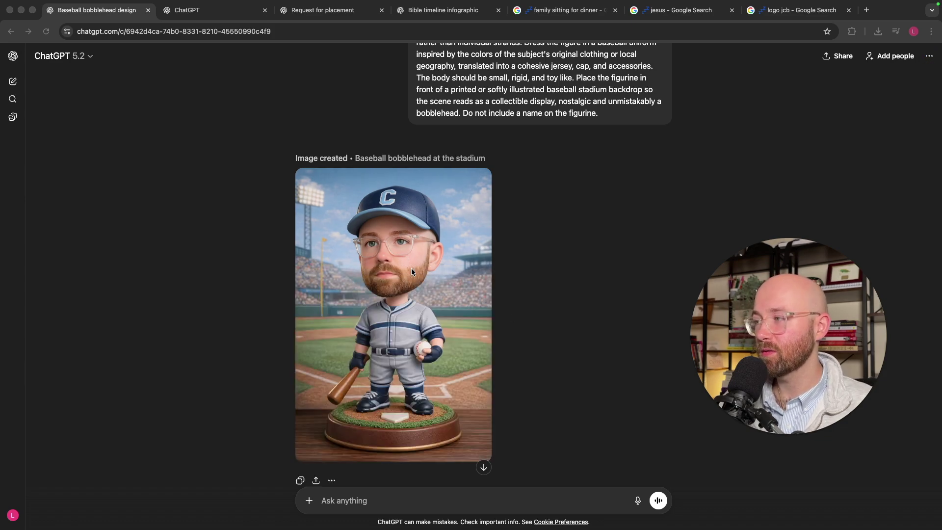
click(401, 281)
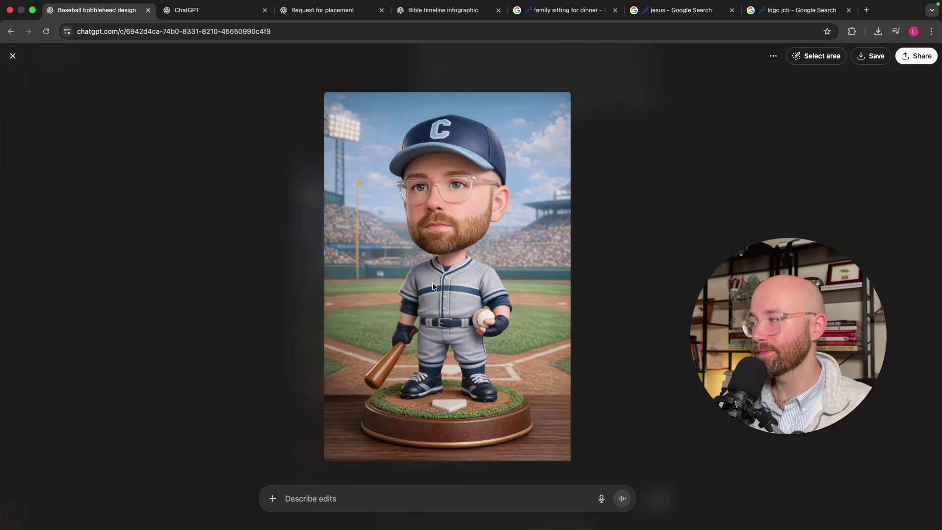
click(631, 178)
scroll(551, 223, up, 5)
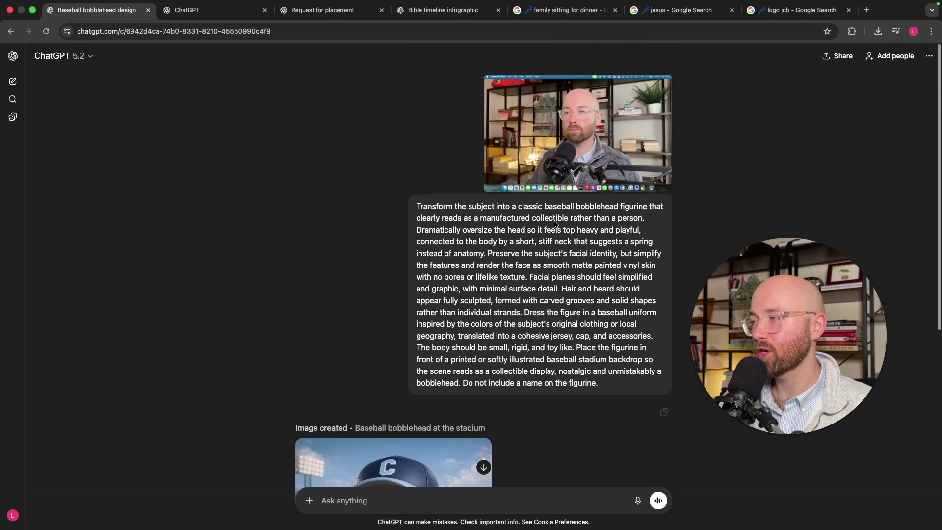
scroll(575, 201, down, 5)
scroll(534, 231, down, 1)
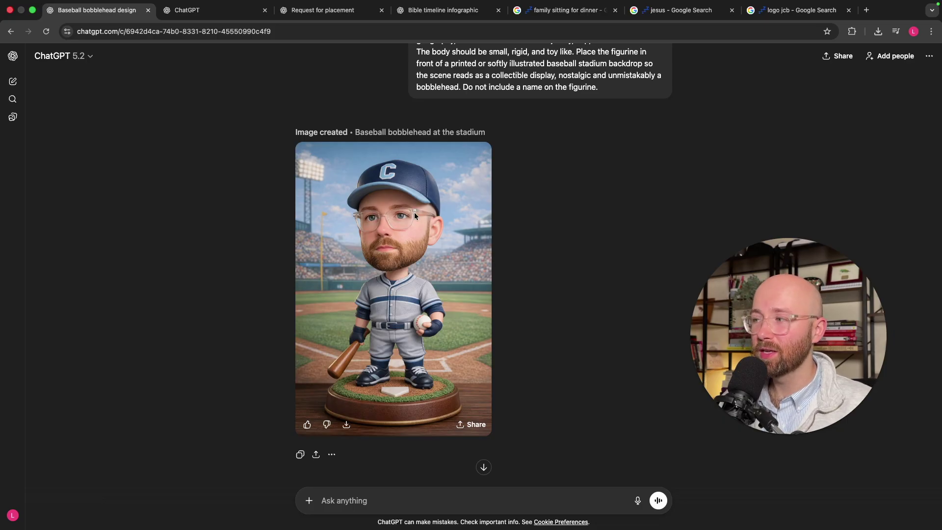
scroll(446, 239, up, 5)
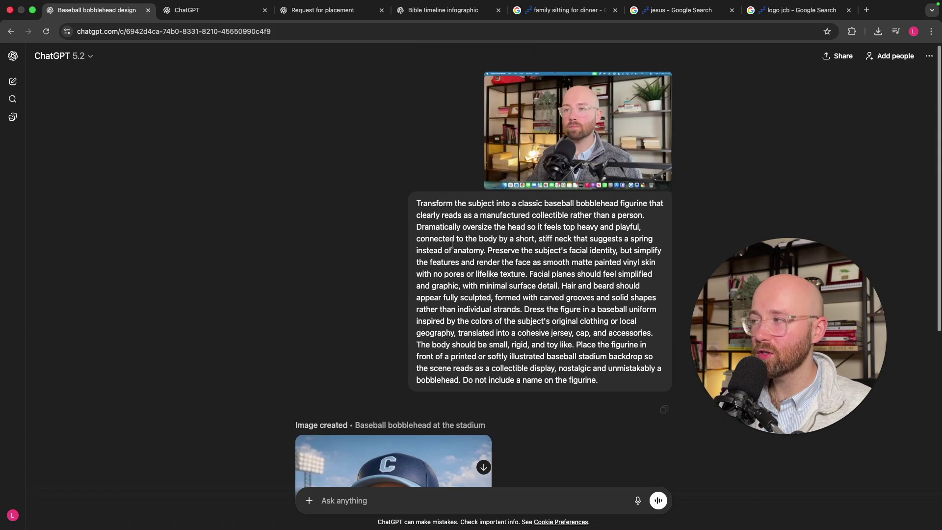
scroll(451, 288, down, 3)
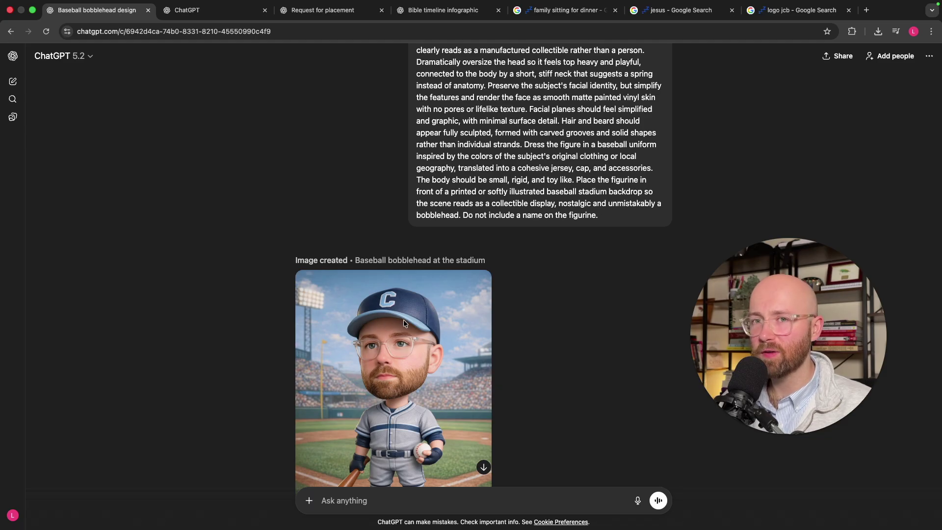
scroll(429, 318, up, 3)
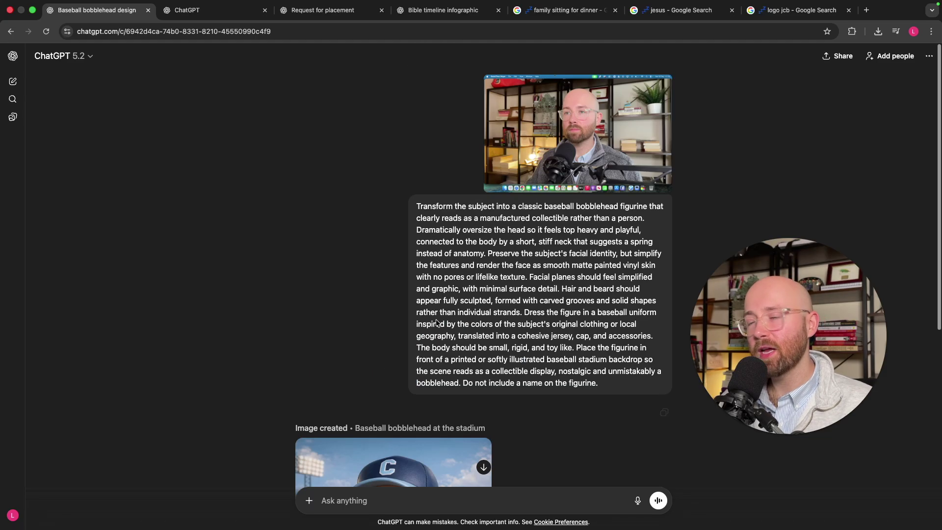